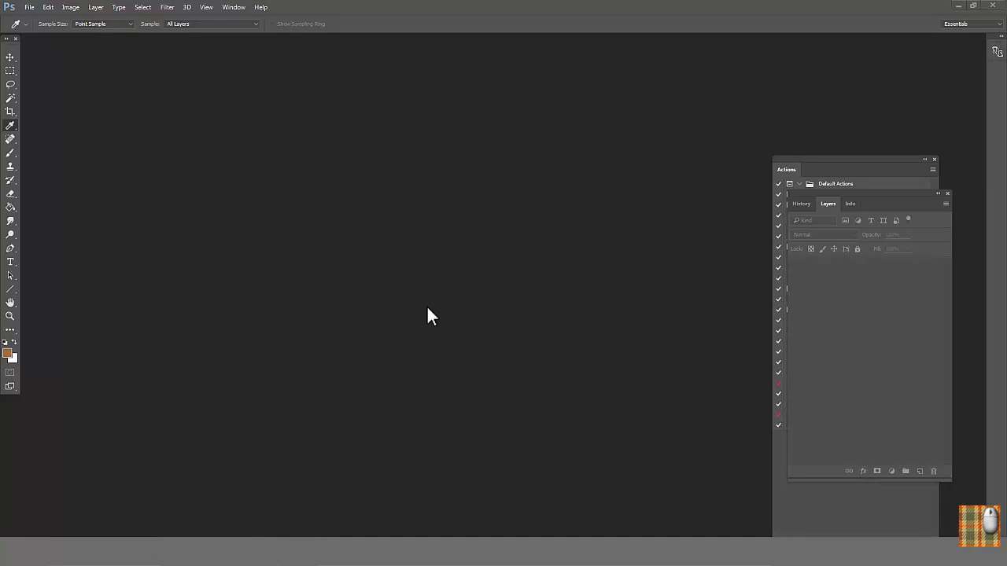
Step: Create a new white RGB document 8 inches wide by 10.5 inches high at 200 pixels/inch
click(29, 8)
click(63, 29)
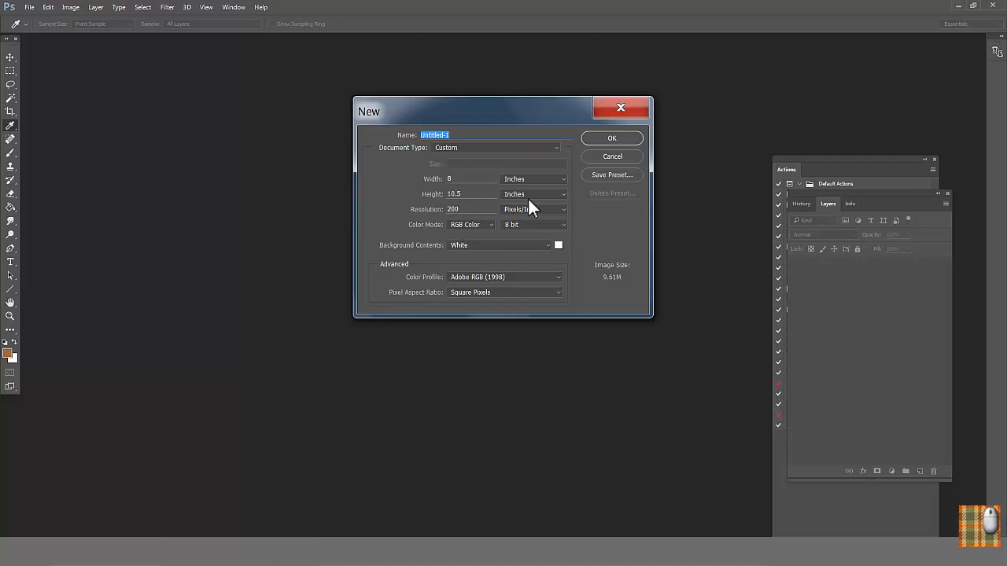
click(609, 137)
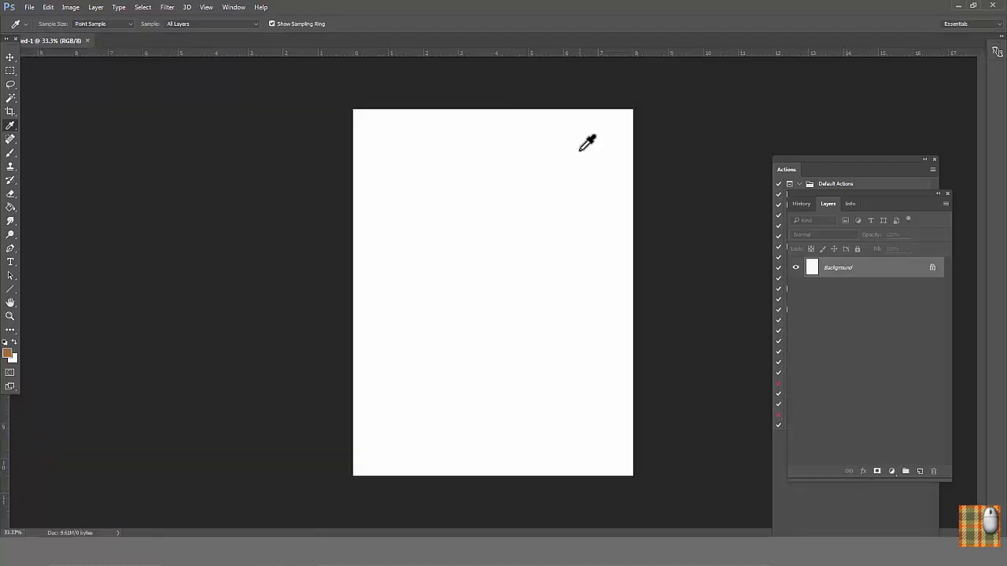
Step: Set the Rectangular Marquee to a fixed size of 1 in by 1 in and place the selection near the page centre
click(10, 71)
click(229, 25)
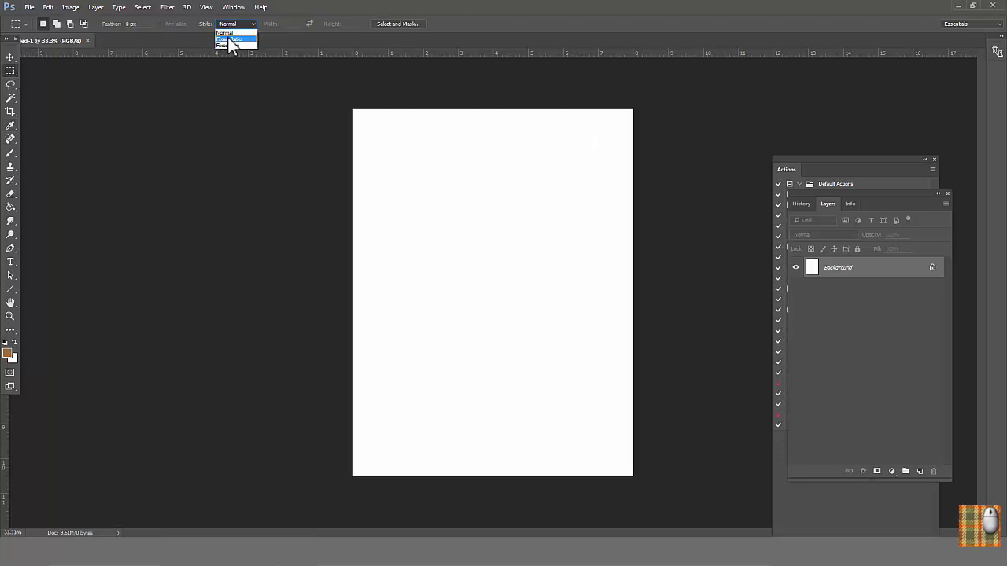
click(223, 45)
click(282, 23)
click(350, 24)
click(474, 275)
drag(491, 290, 486, 288)
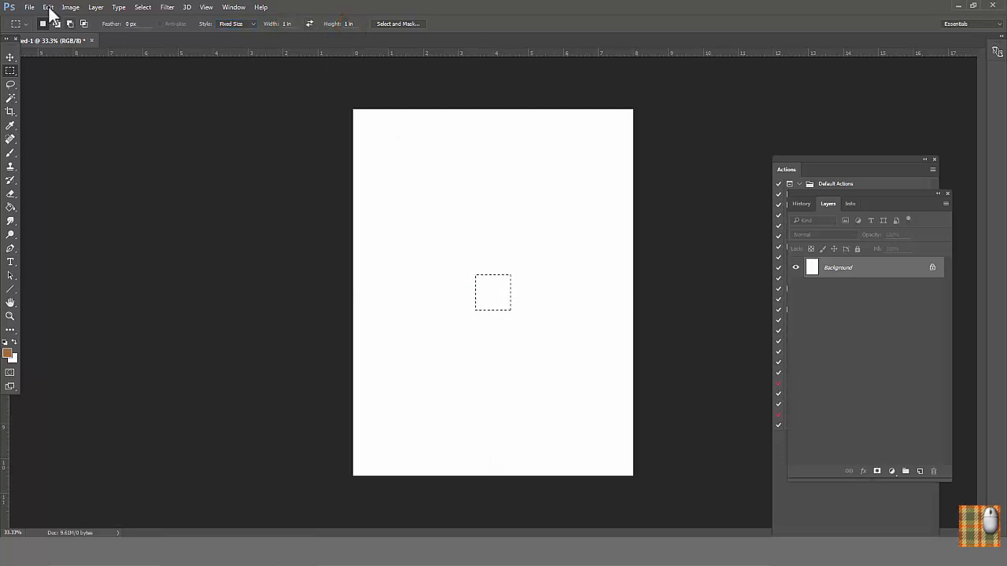
Step: Fill the square selection with the brown foreground color
click(48, 7)
click(83, 289)
click(715, 259)
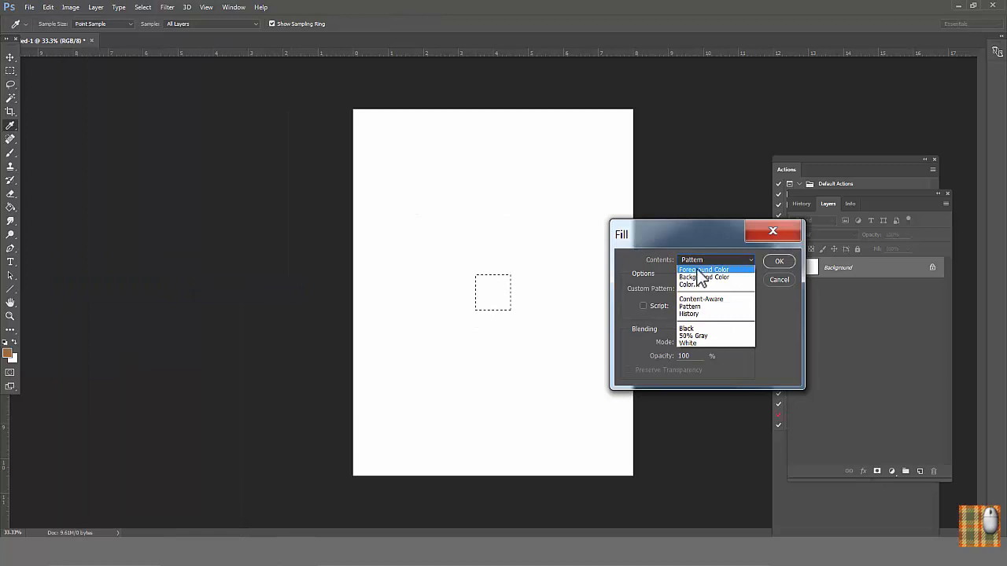
click(699, 271)
key(Return)
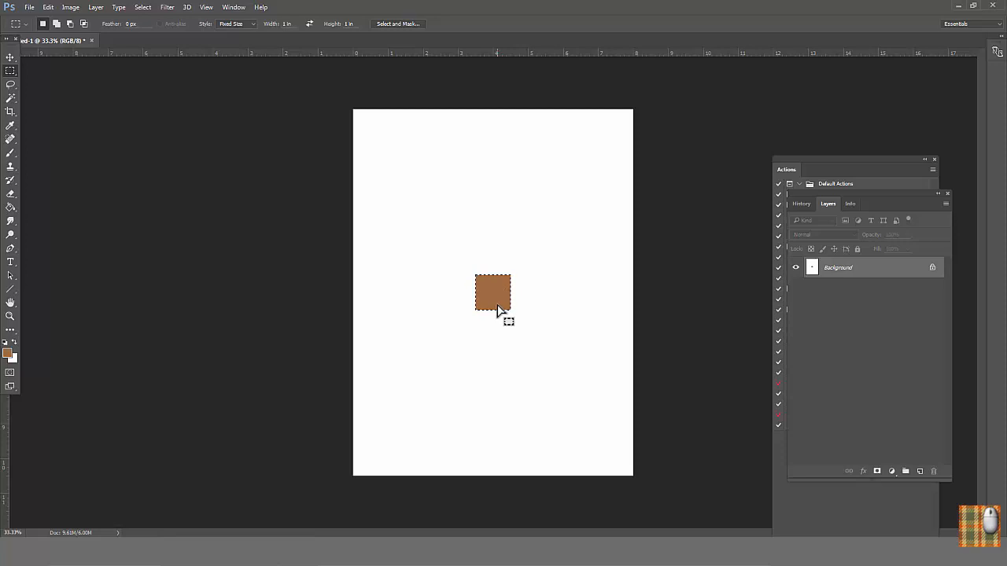
Step: Duplicate the brown square just to its right and slightly raise the copy's lightness with Hue/Saturation
drag(497, 305, 528, 296)
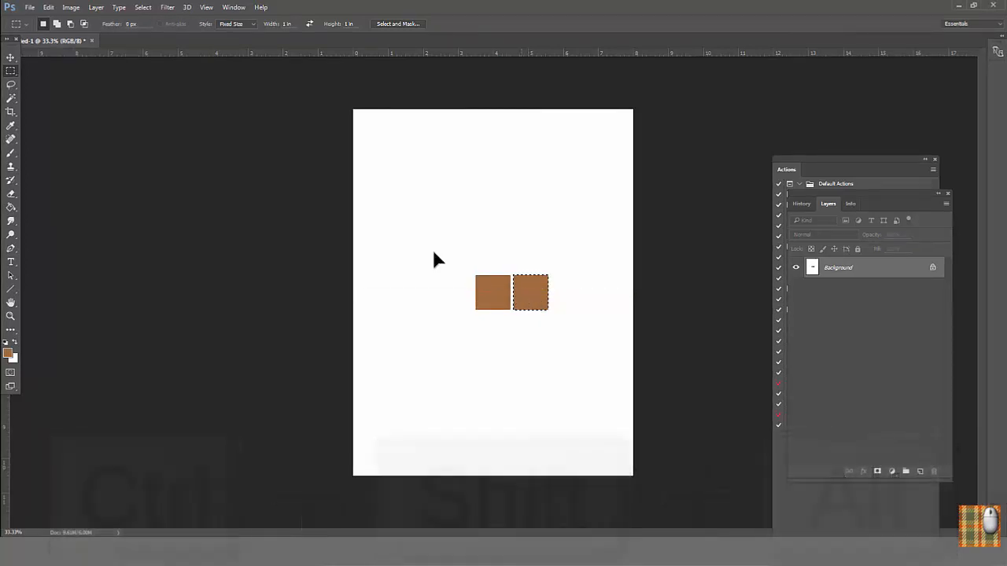
click(71, 7)
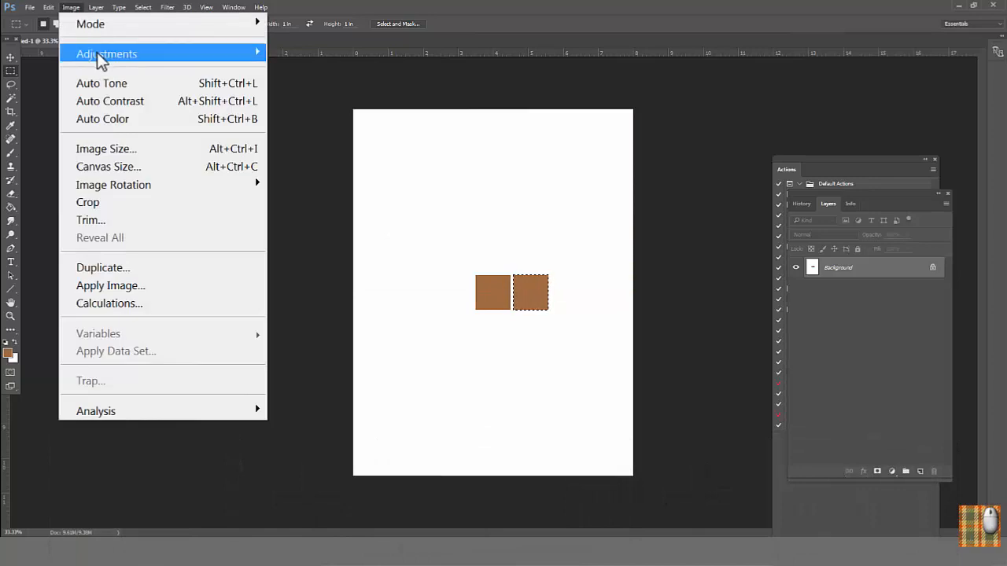
mouse_move(133, 61)
click(316, 157)
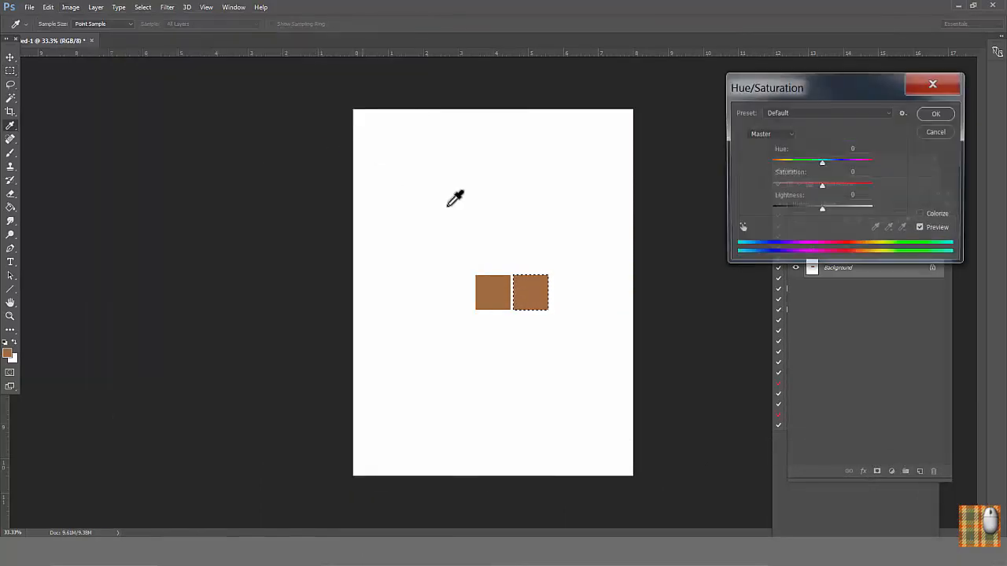
drag(825, 210, 829, 211)
click(936, 115)
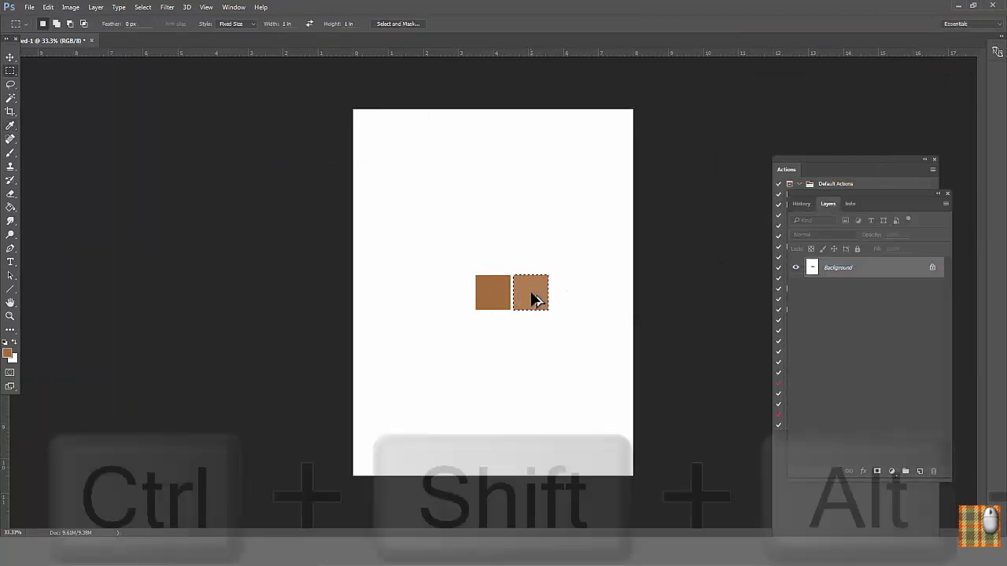
Step: Duplicate the lightened square to its right and set the copy's Hue/Saturation lightness to +15
drag(533, 296, 575, 294)
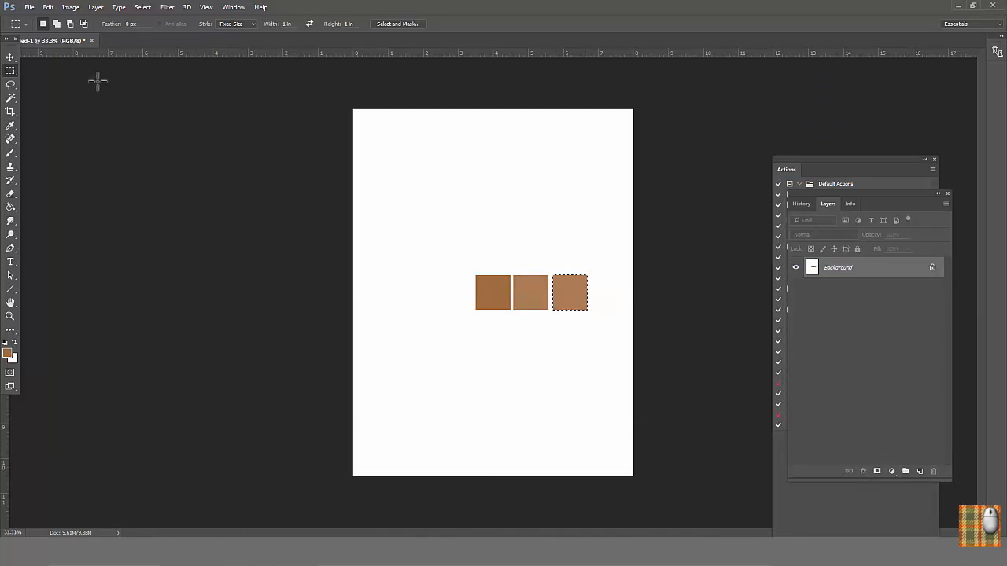
click(70, 7)
mouse_move(128, 61)
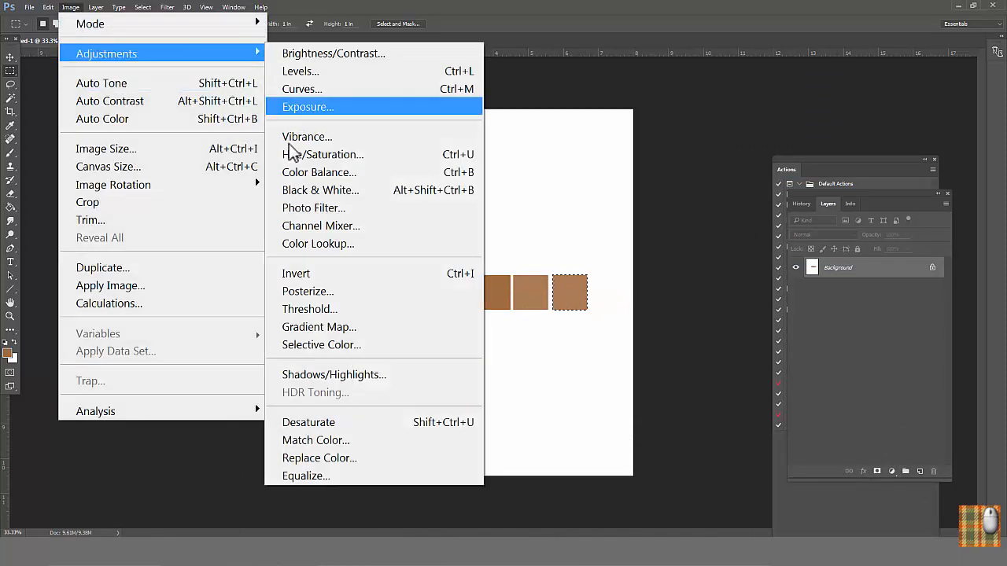
click(322, 154)
click(823, 209)
drag(823, 209, 830, 210)
click(936, 114)
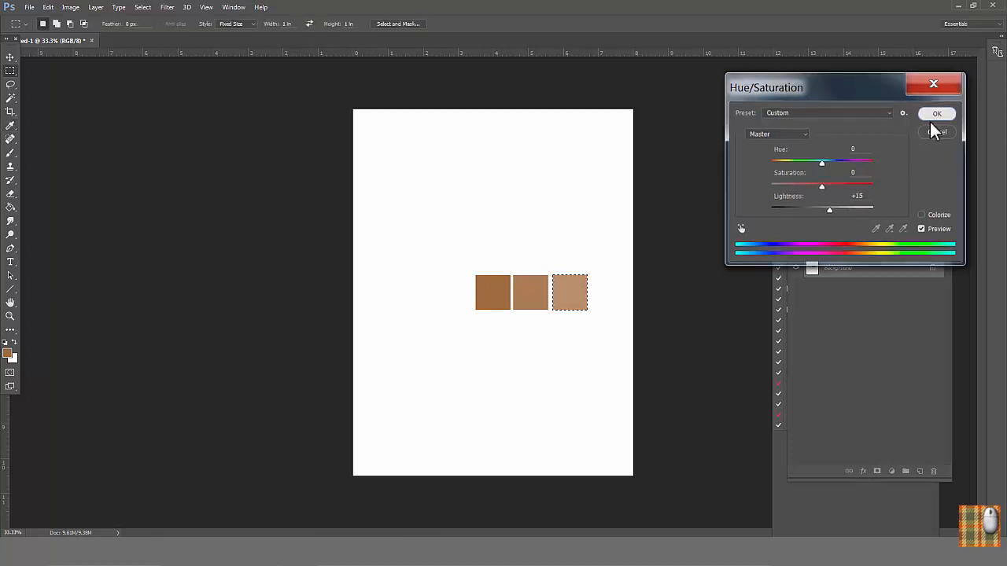
Step: Select the original brown square with the Magic Wand, duplicate it to its left and set the copy's Hue/Saturation lightness to -16
click(10, 98)
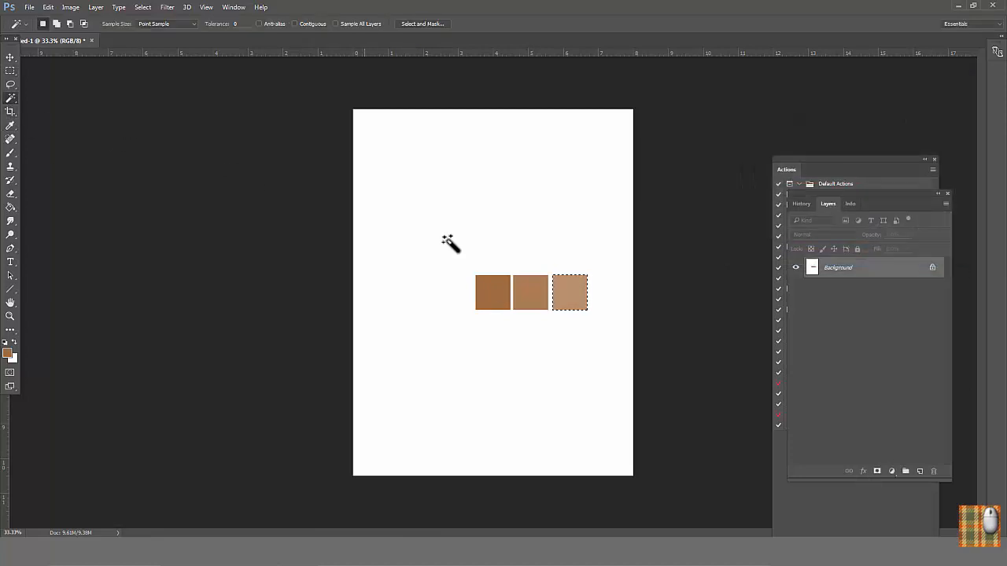
click(496, 297)
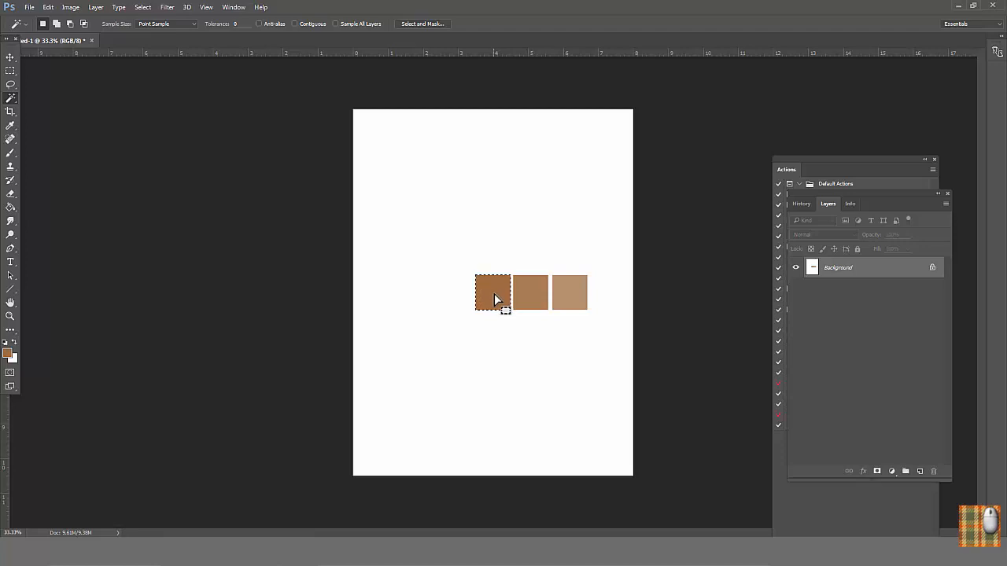
drag(496, 297, 456, 299)
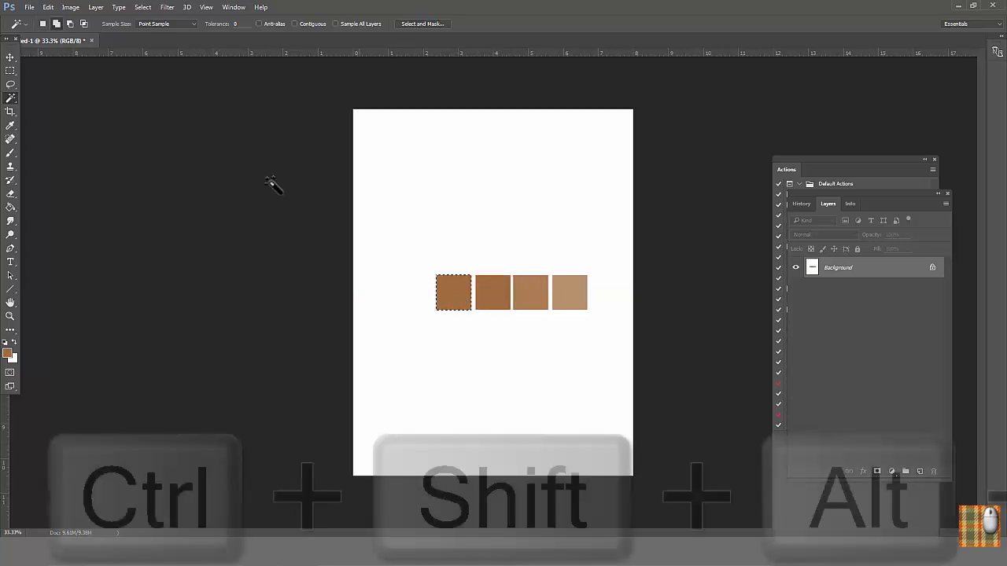
click(71, 7)
mouse_move(91, 61)
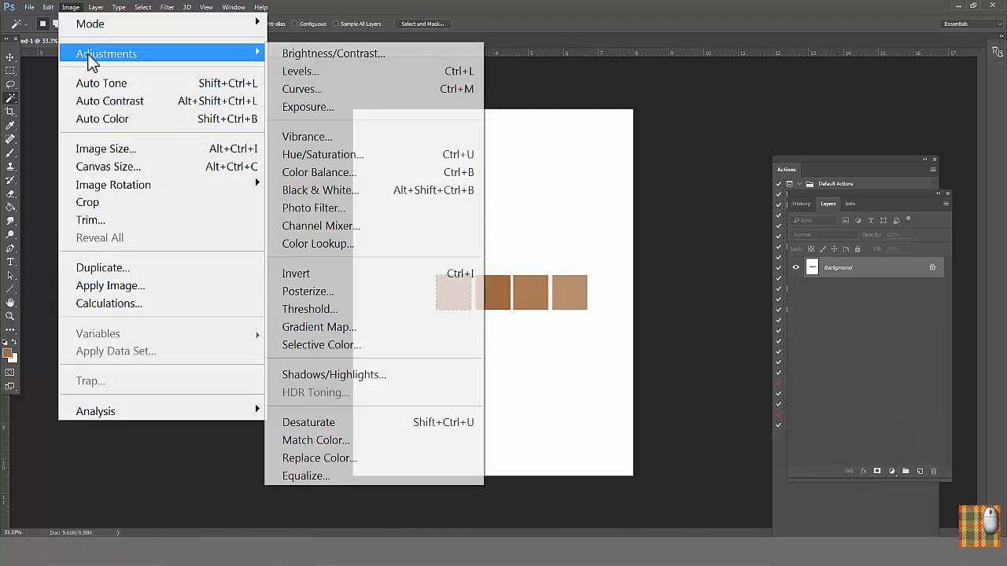
click(311, 154)
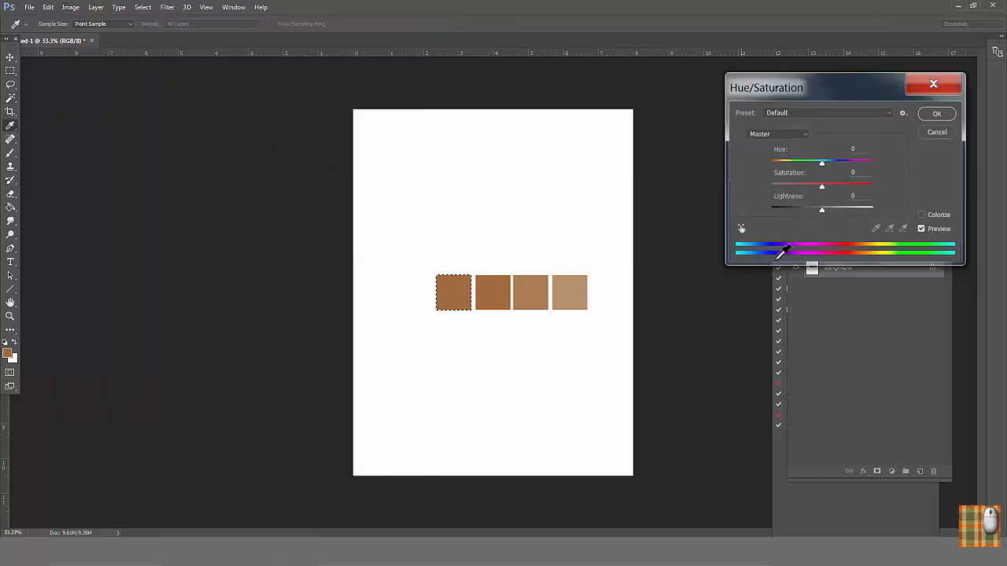
drag(821, 211, 814, 212)
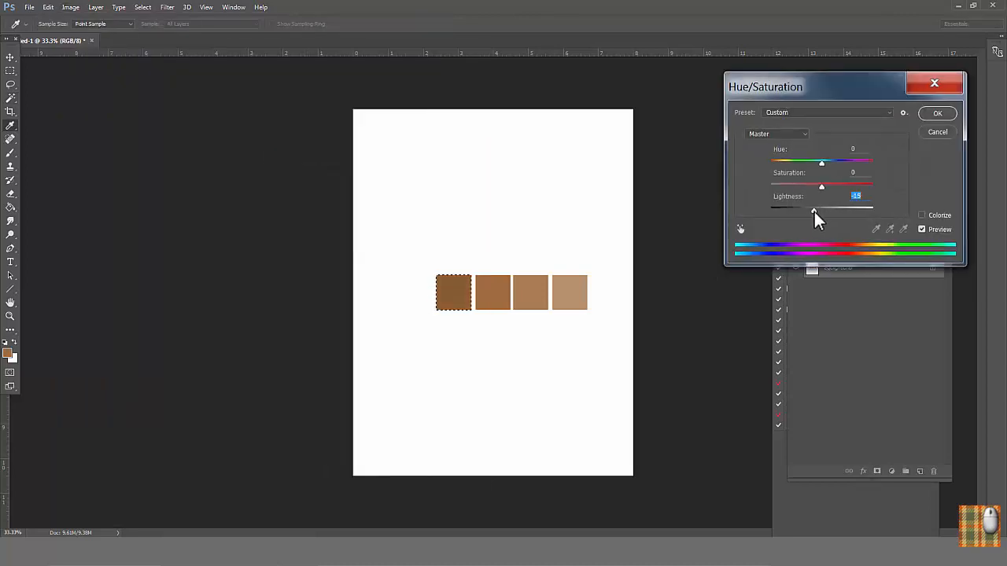
click(936, 115)
Step: Duplicate the darkened square to its left and slightly lower the copy's lightness with Hue/Saturation
key(w)
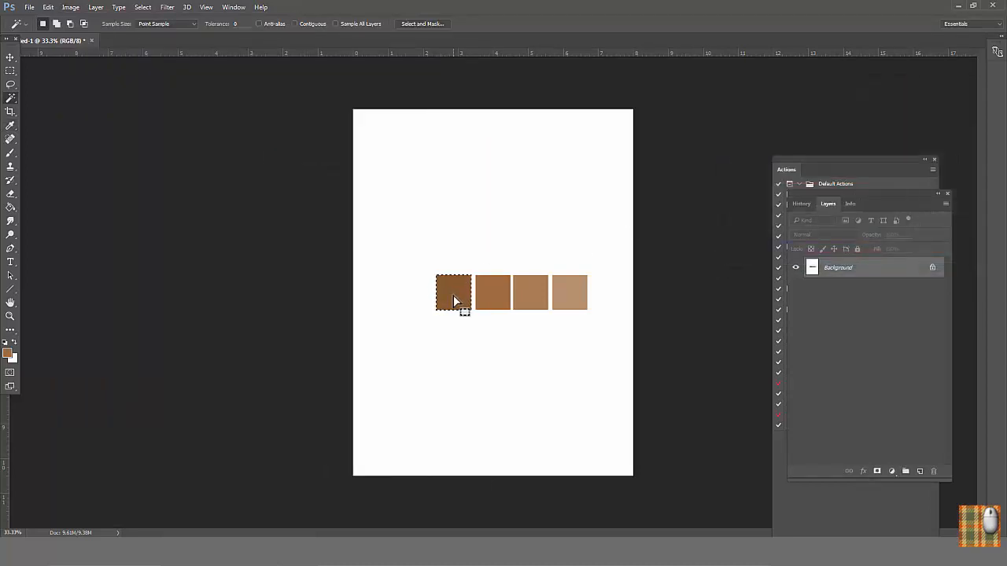
drag(454, 295, 398, 290)
click(70, 7)
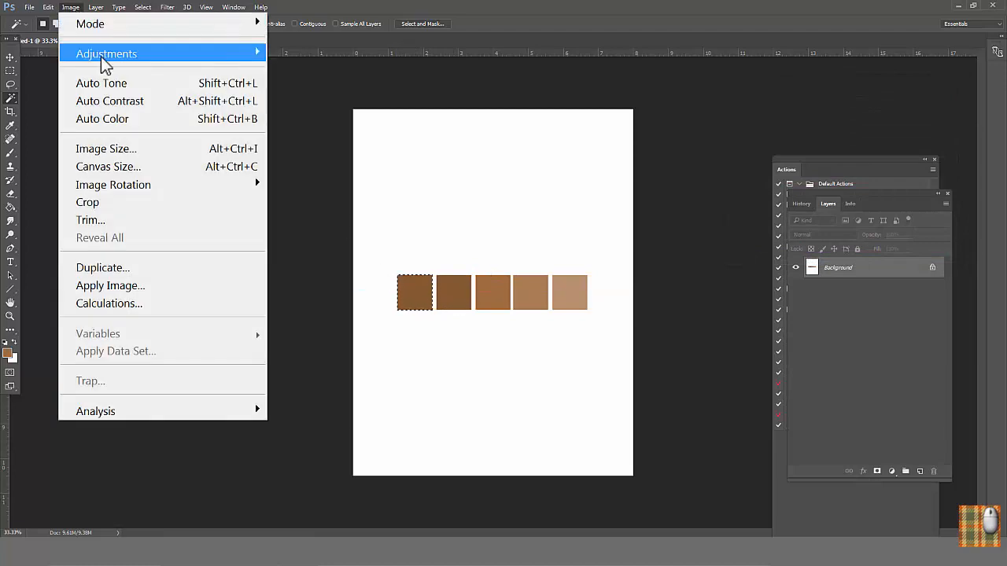
mouse_move(158, 60)
click(293, 156)
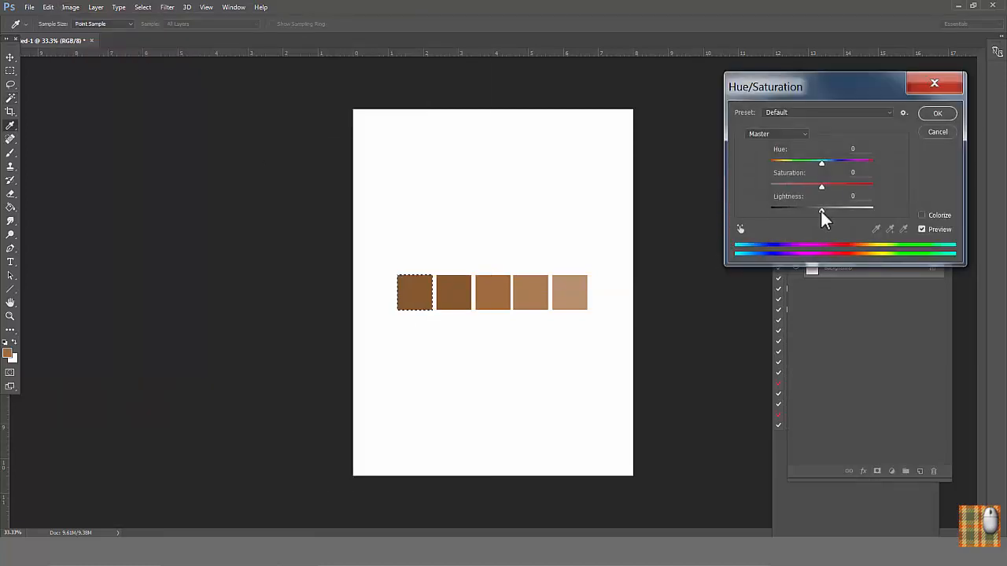
drag(821, 209, 817, 212)
click(936, 114)
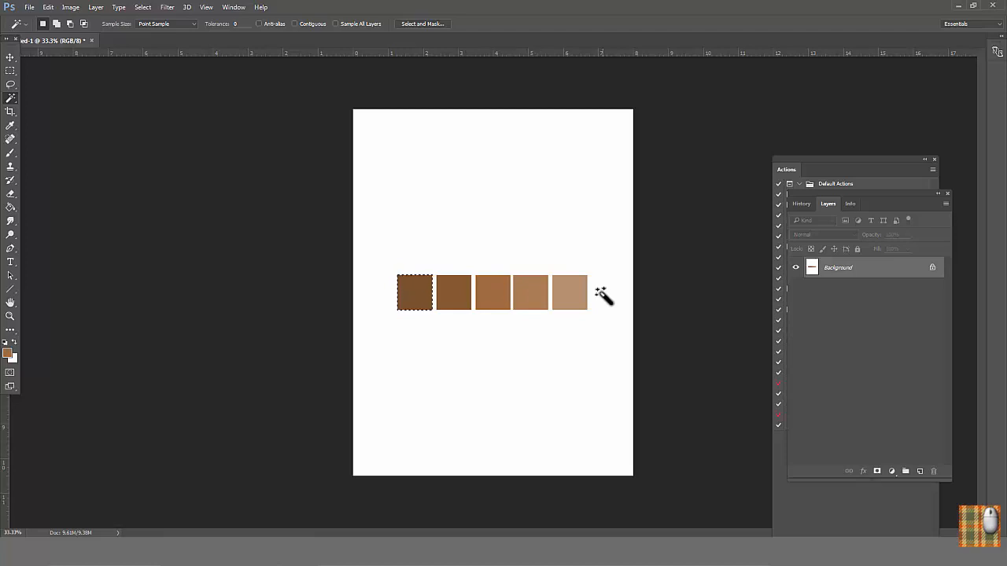
Step: Revert the document to its opening history snapshot and fill a new 1 in by 1 in selection near the page centre with the foreground color
click(802, 204)
click(811, 225)
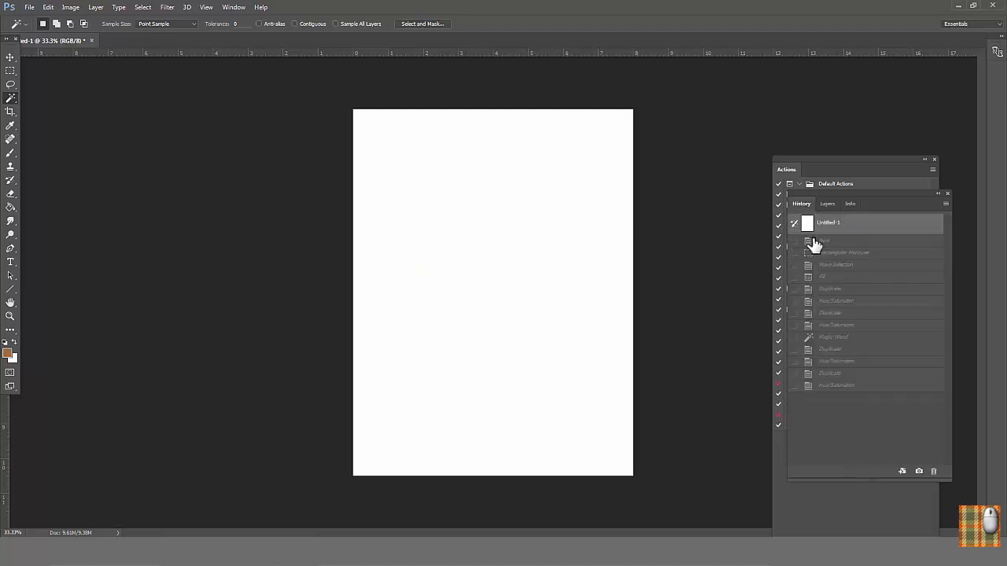
click(10, 70)
drag(472, 276, 472, 274)
key(alt+BackSpace)
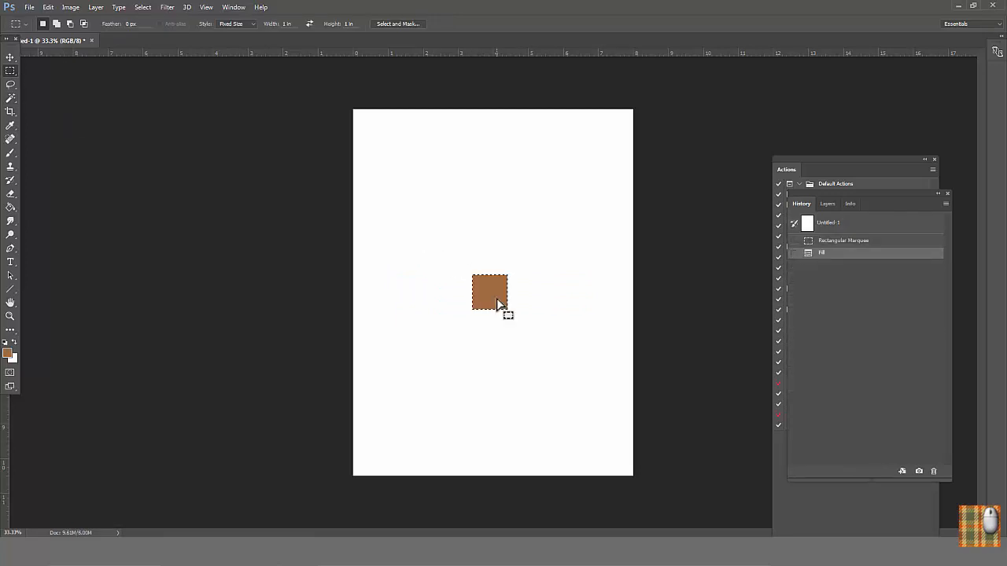
Step: Create an action named "lightness action" in the mouseweaver set and start recording it
click(795, 176)
drag(805, 158, 780, 114)
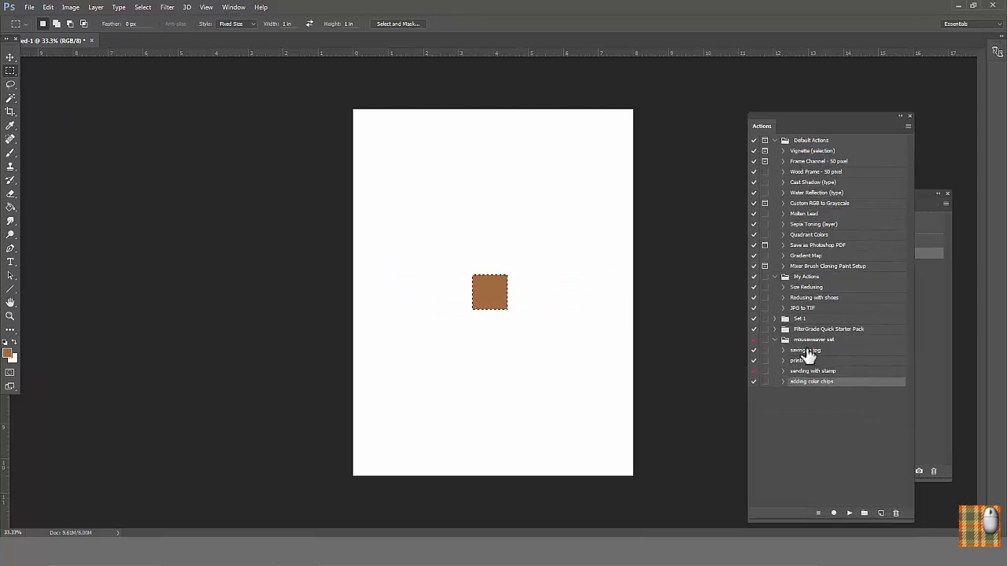
click(815, 340)
click(907, 125)
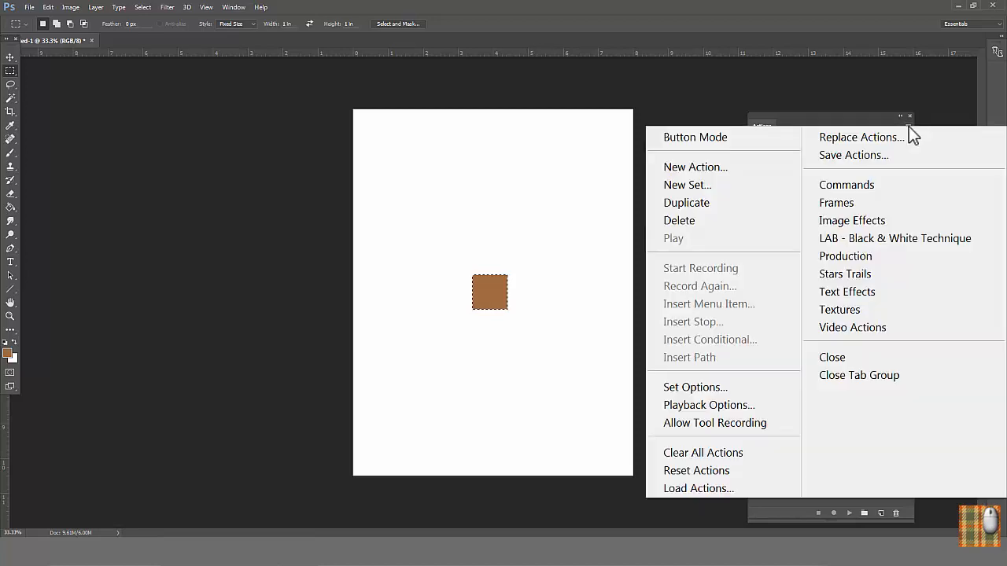
click(730, 167)
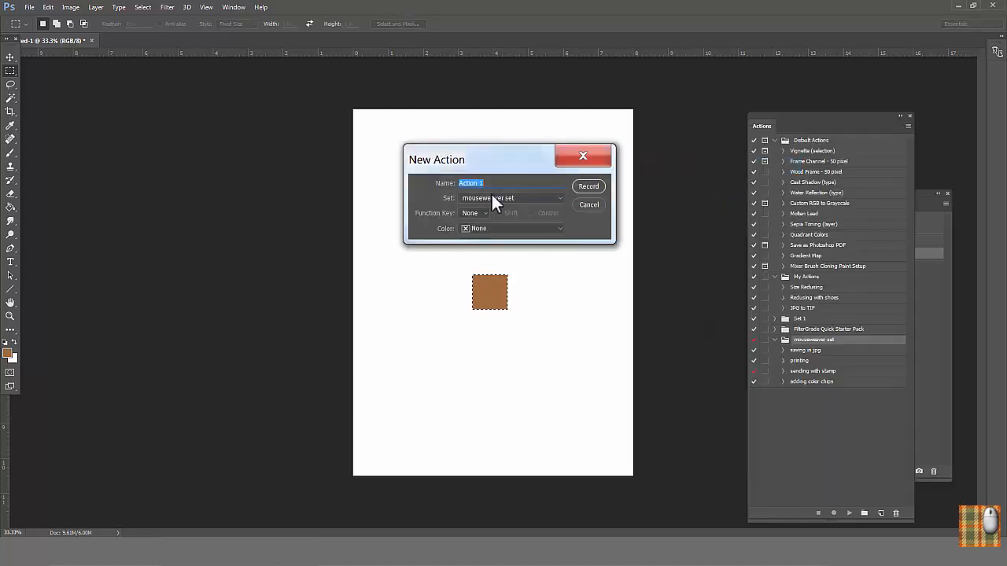
text(lightness action)
click(586, 188)
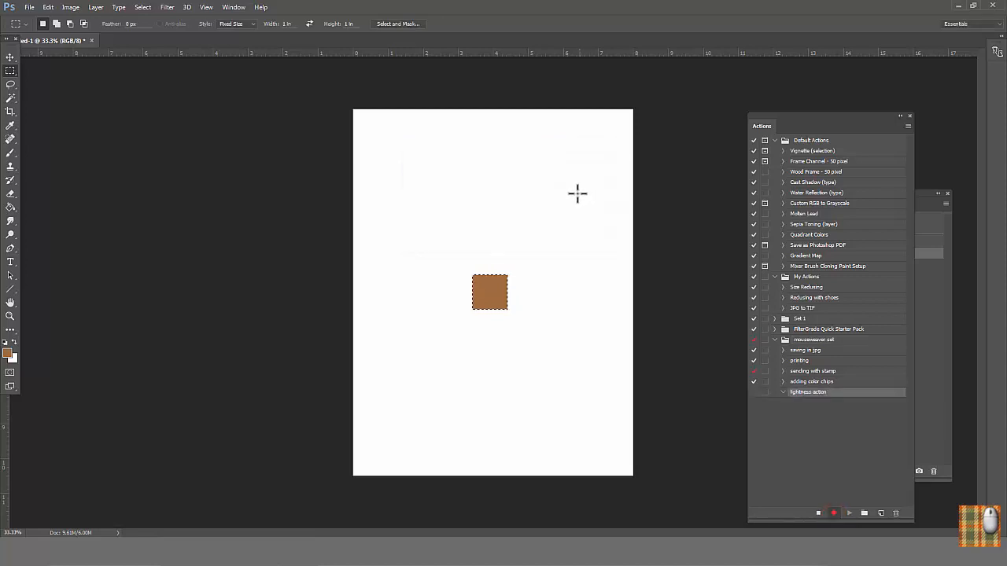
Step: Record duplicating the brown square to its right and setting the copy's Hue/Saturation lightness to +8
drag(488, 289, 526, 288)
click(70, 7)
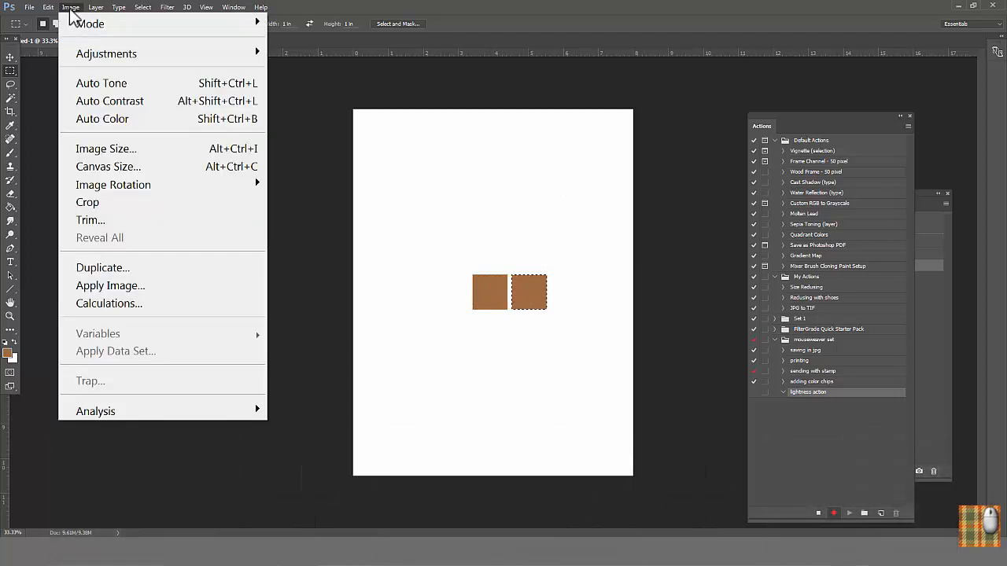
mouse_move(117, 59)
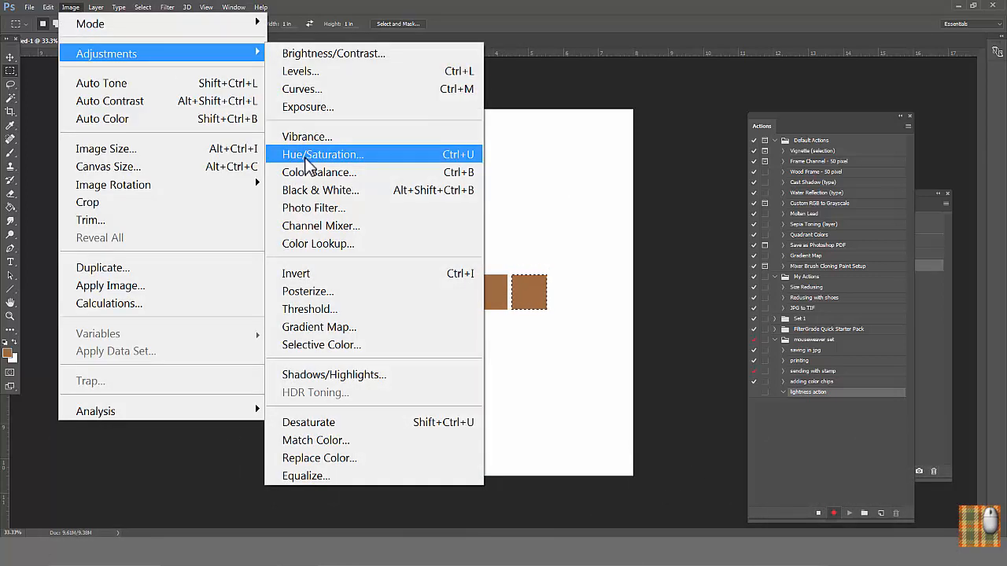
click(307, 165)
drag(823, 209, 826, 207)
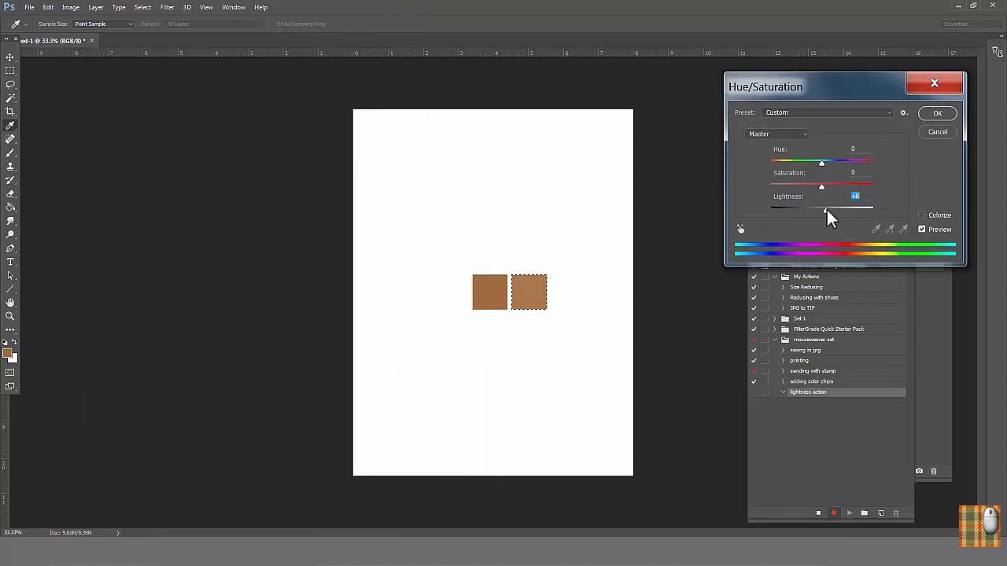
click(936, 114)
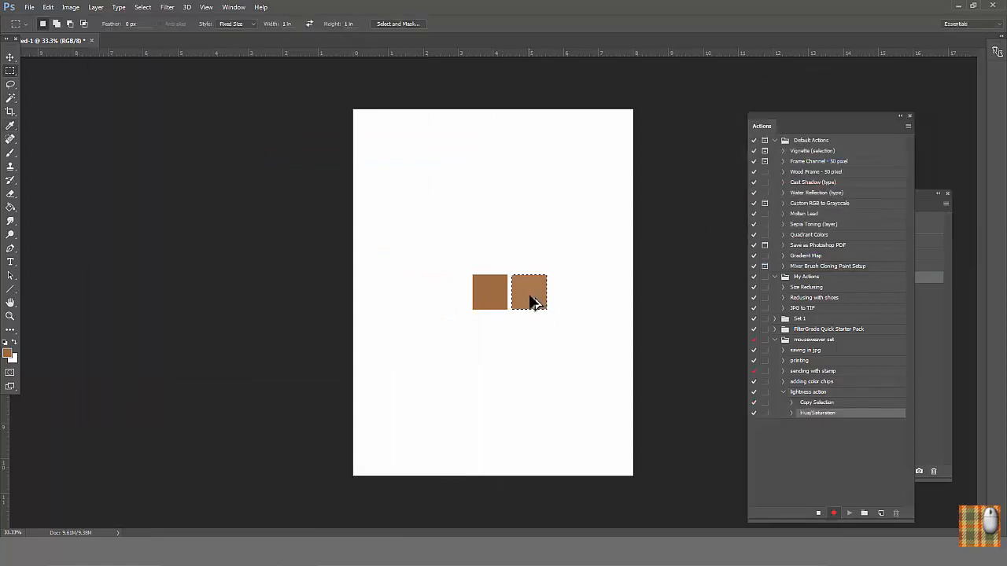
Step: Record duplicating the lightened square to its right and setting the new copy's Hue/Saturation lightness to +11
drag(532, 303, 572, 303)
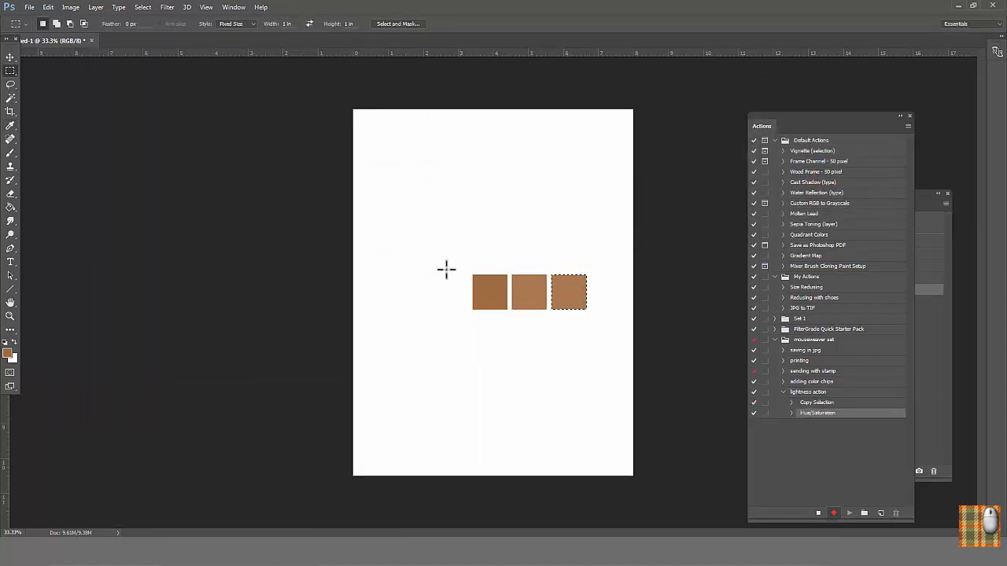
click(70, 7)
mouse_move(99, 59)
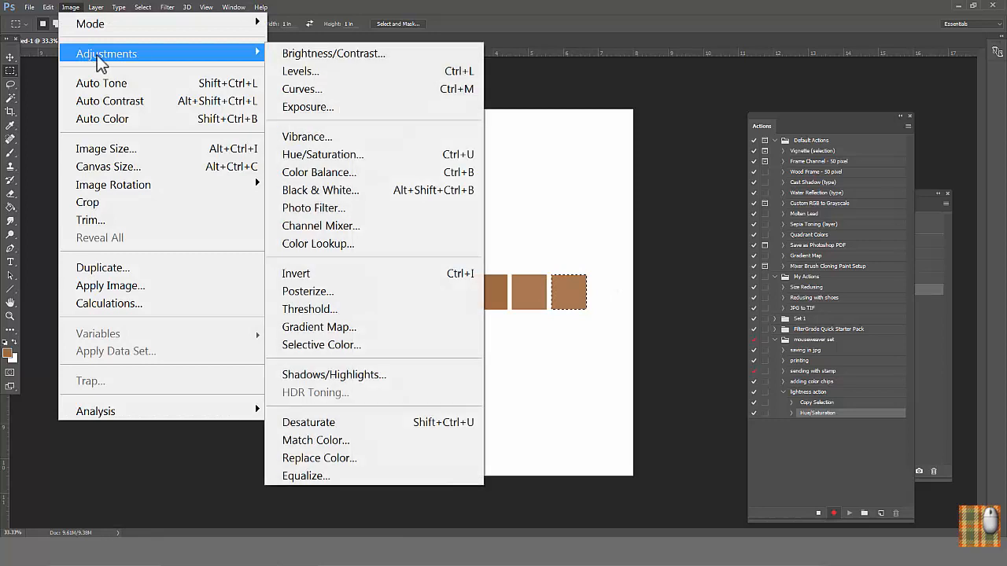
click(313, 155)
drag(823, 210, 826, 211)
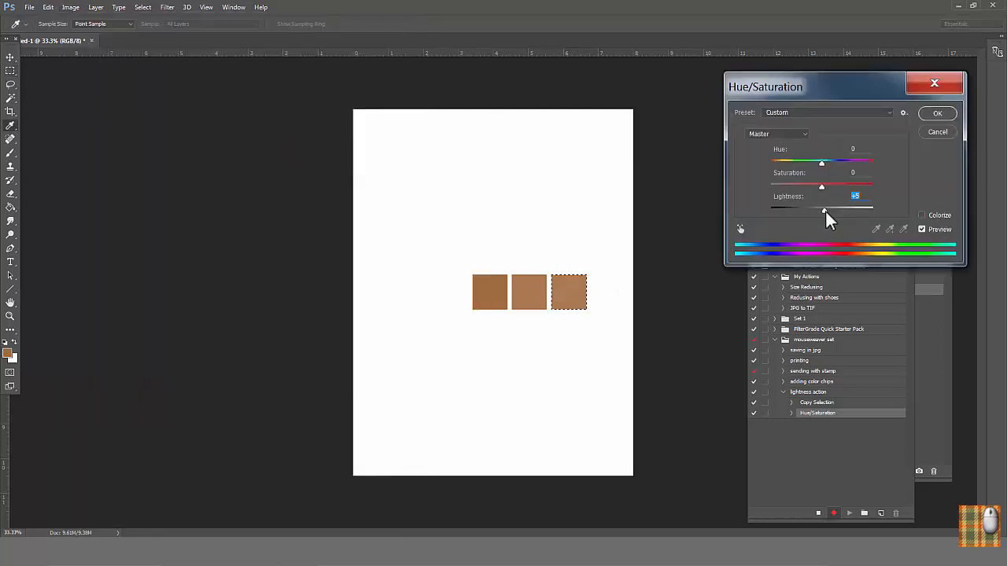
click(937, 115)
Step: Select the original brown square with the Magic Wand, duplicate it to its left, and set the copy's Hue/Saturation lightness to -15
click(12, 99)
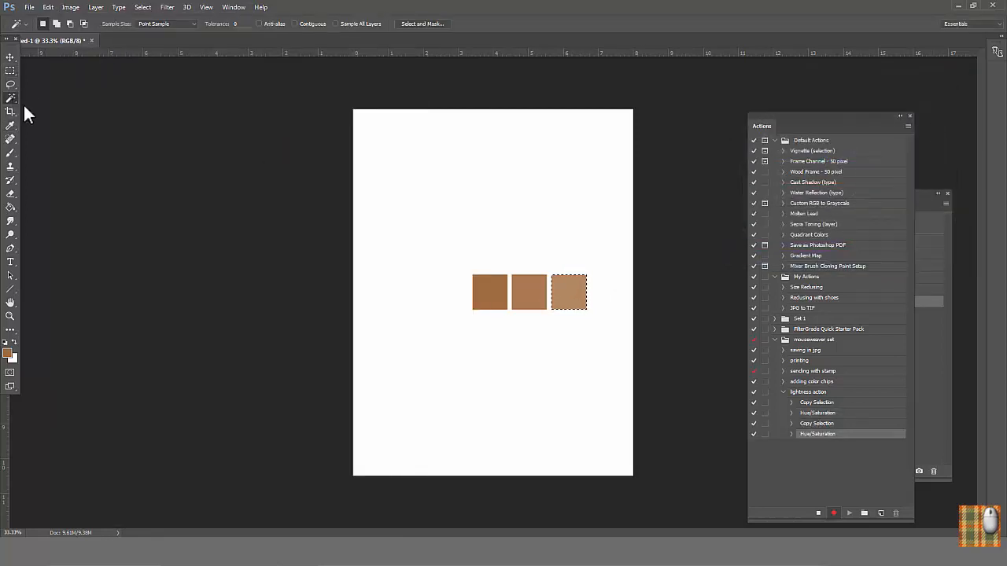
click(494, 301)
drag(494, 301, 451, 300)
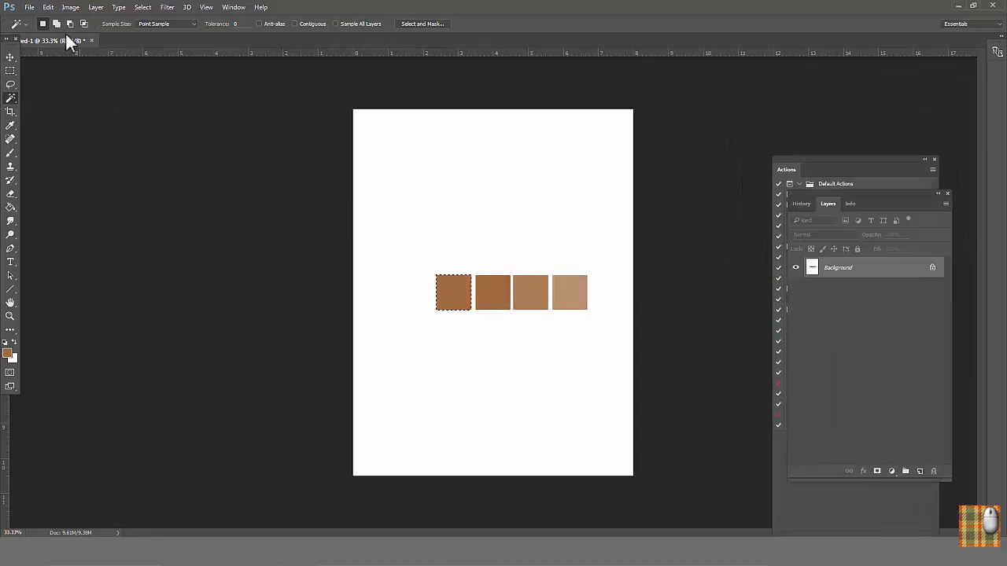
click(70, 7)
mouse_move(113, 57)
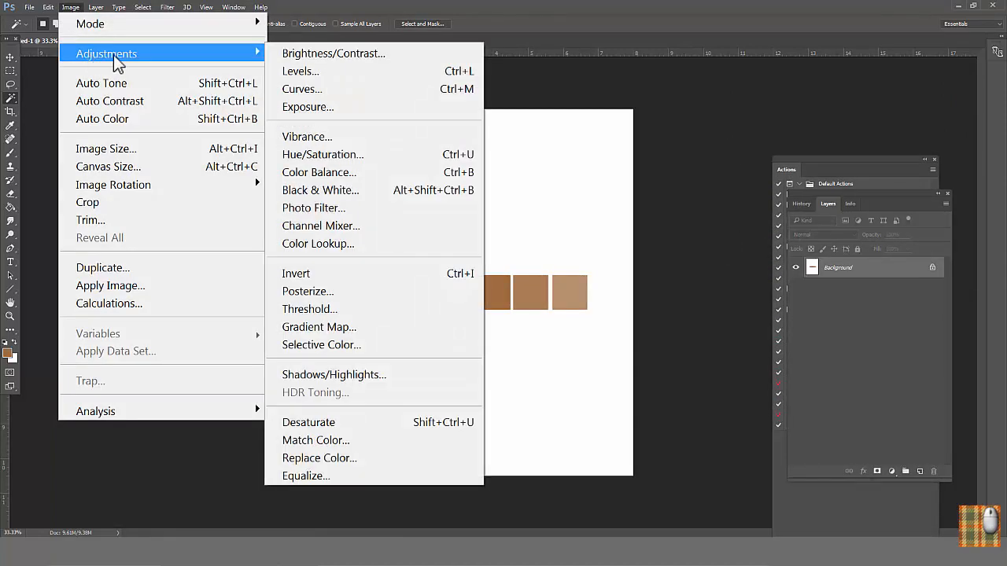
click(293, 159)
drag(820, 210, 814, 210)
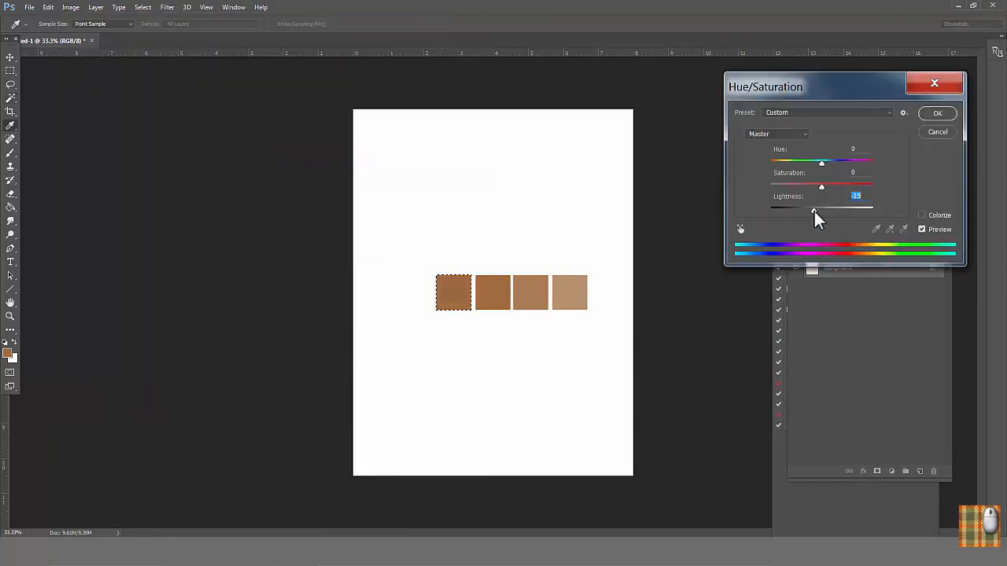
click(936, 113)
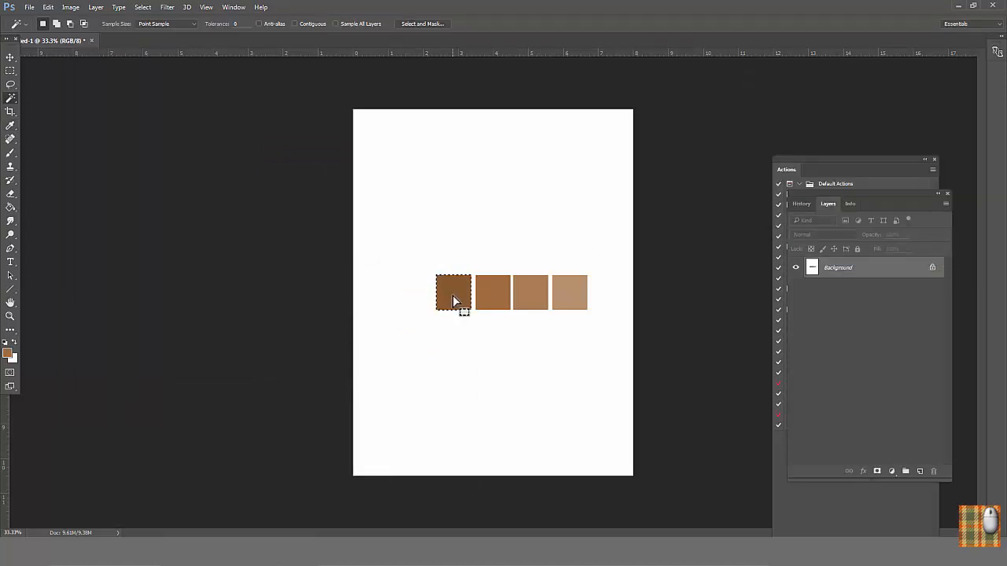
Step: Duplicate the darkened square to its left, set the copy's Hue/Saturation lightness to -7, and stop recording the action
drag(457, 301, 418, 300)
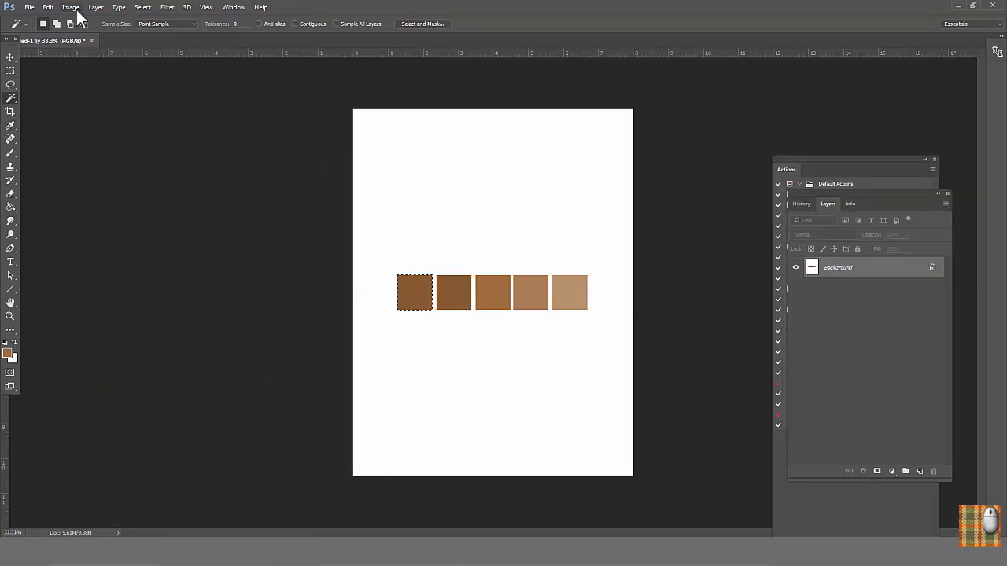
click(70, 7)
mouse_move(112, 59)
click(338, 155)
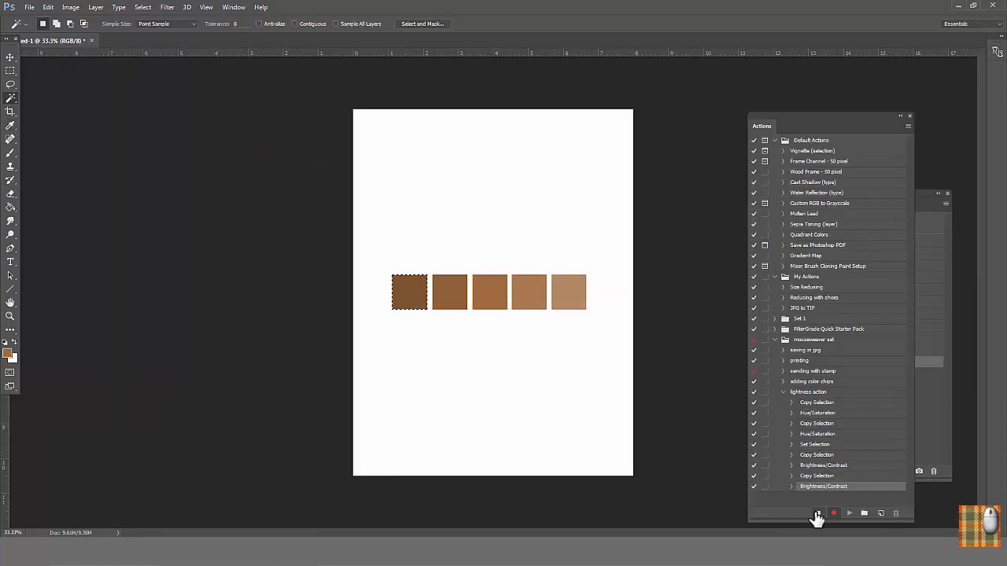
click(817, 514)
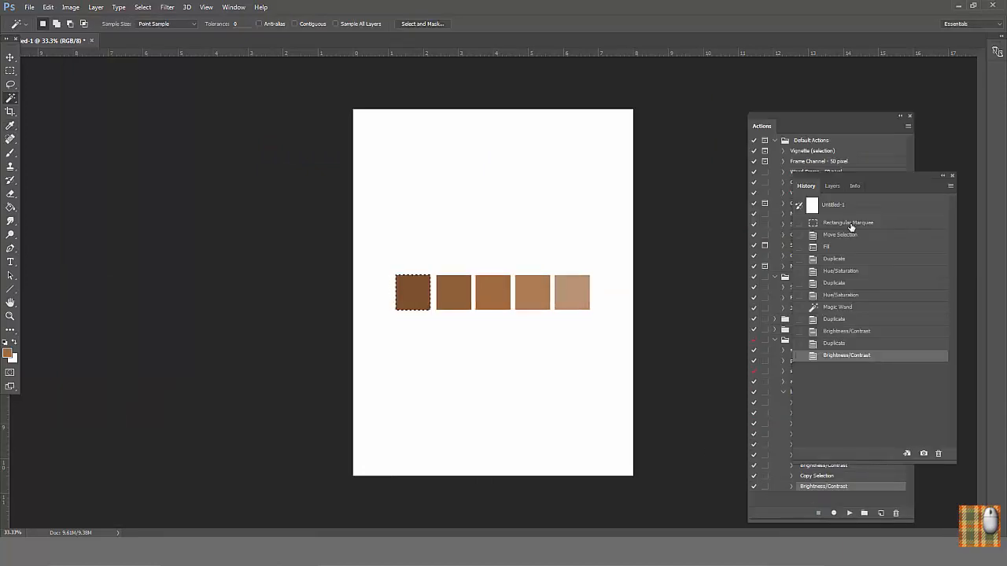
Step: Revert to the Rectangular Marquee history state and fill the selection with a new green background color, #31c488
click(849, 223)
click(12, 360)
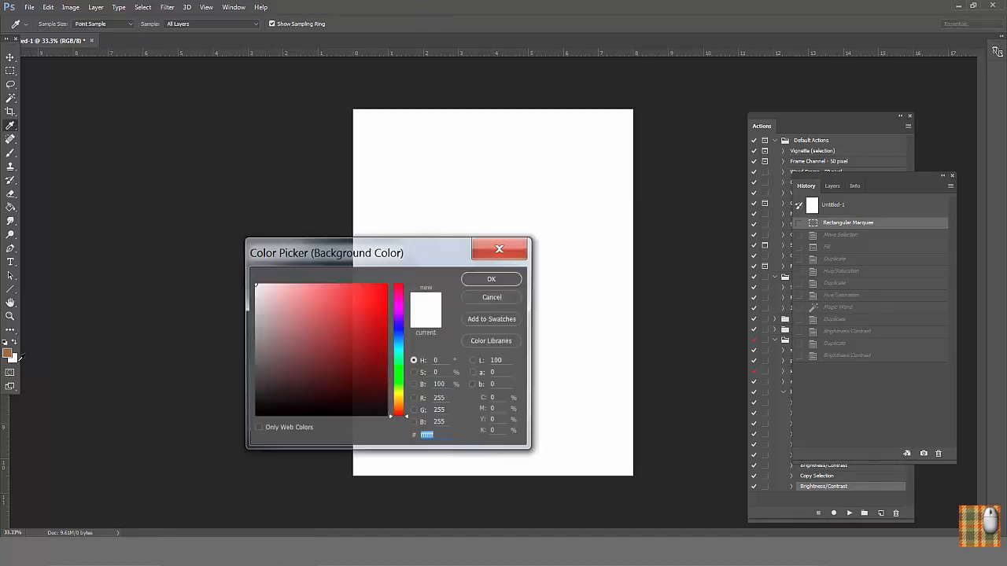
click(399, 360)
click(353, 314)
click(492, 279)
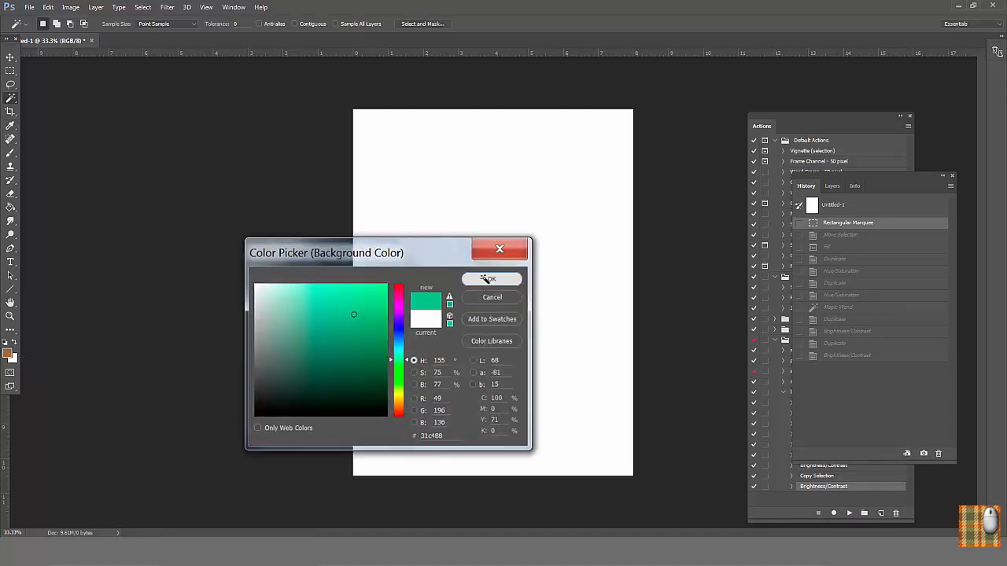
key(w)
key(ctrl+BackSpace)
Step: Play the "lightness action" on the selected green square
click(838, 138)
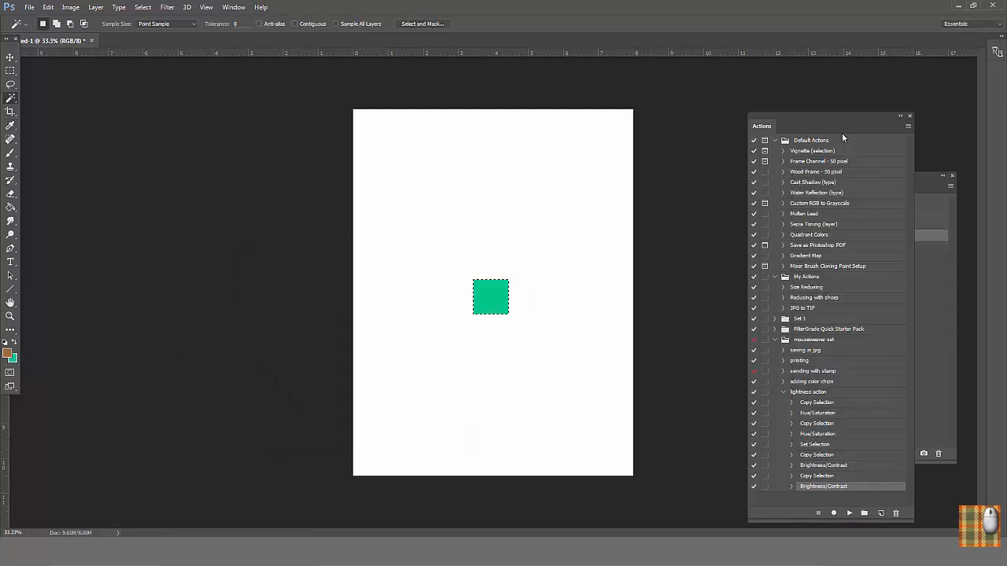
click(824, 392)
click(849, 513)
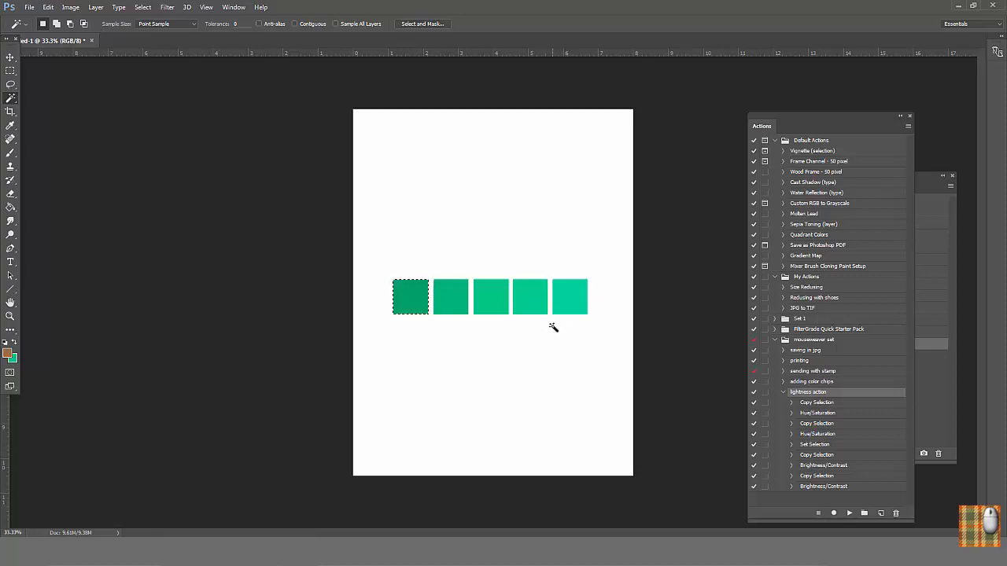
click(70, 8)
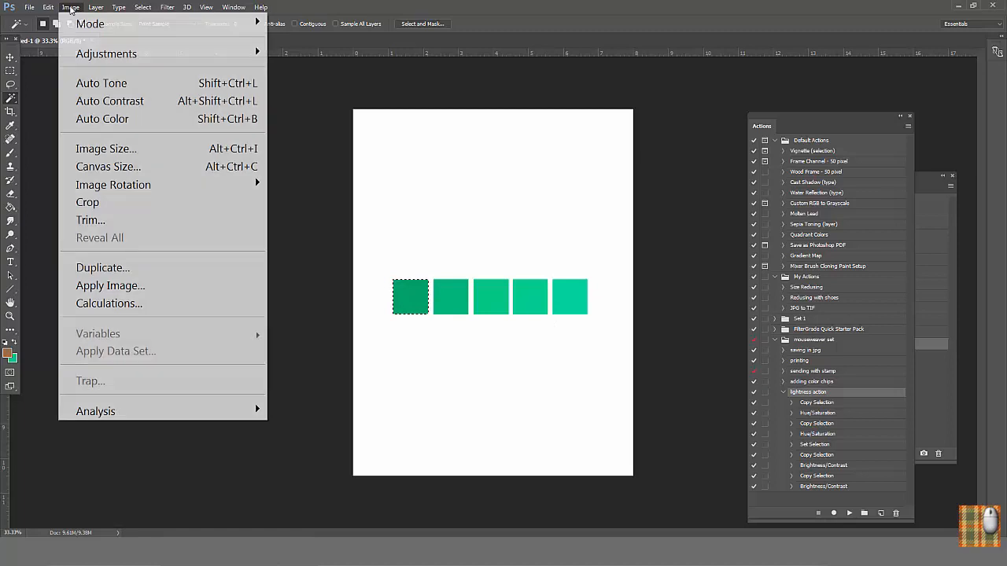
mouse_move(88, 53)
click(310, 157)
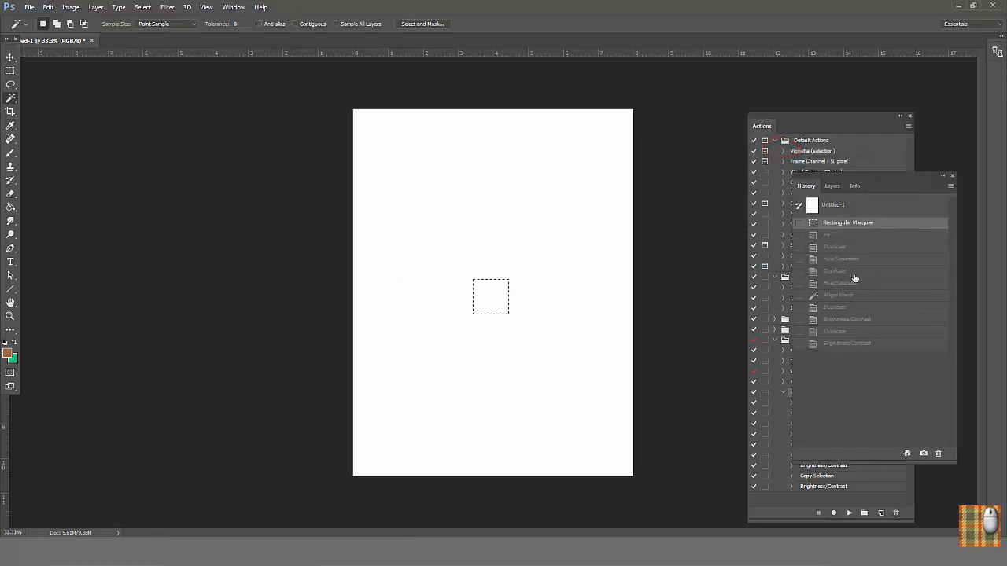
Step: Fill the square selection with the brown foreground color and start recording an action named "Hew action" in the mouseweaver set
key(alt+BackSpace)
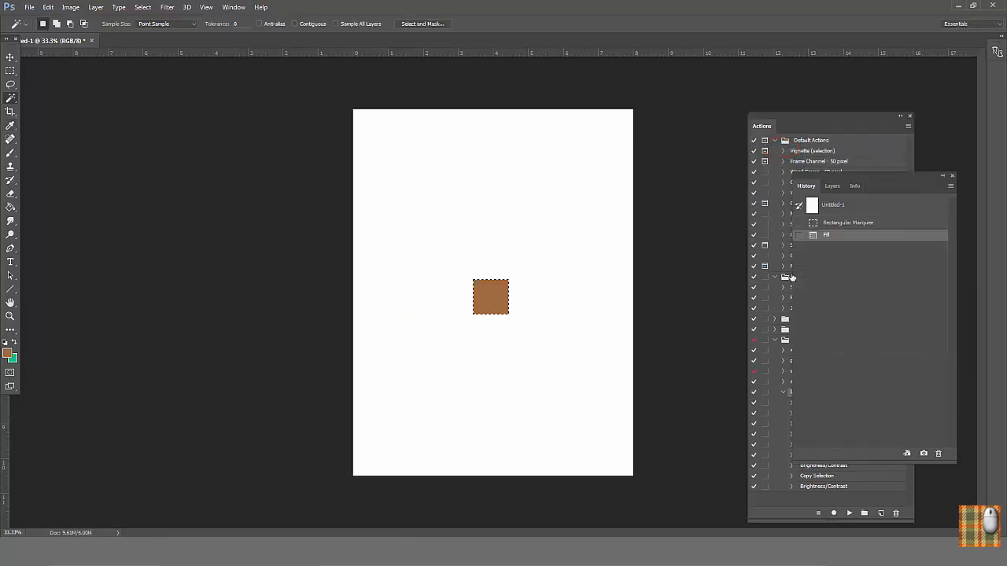
click(817, 125)
click(854, 339)
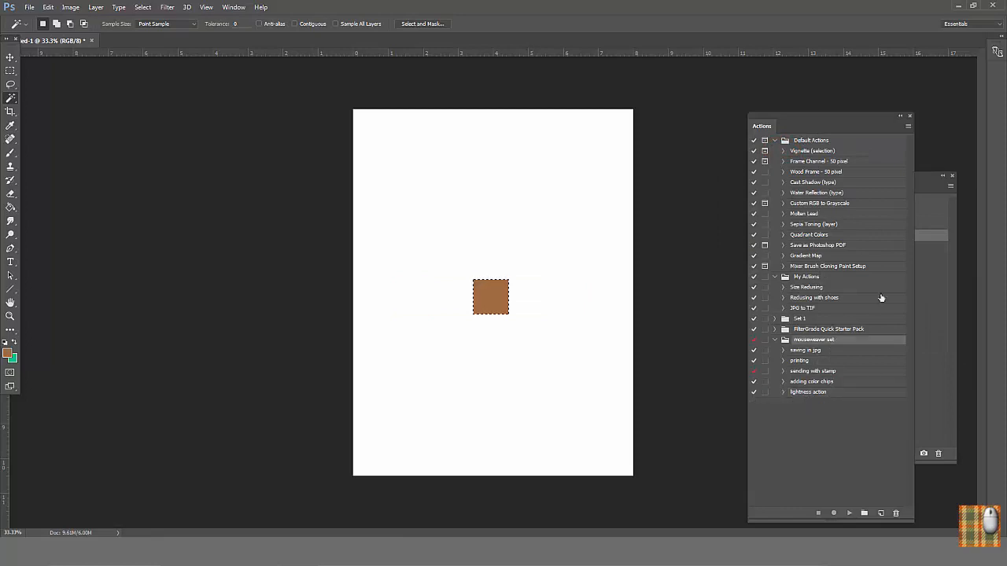
click(908, 126)
click(728, 170)
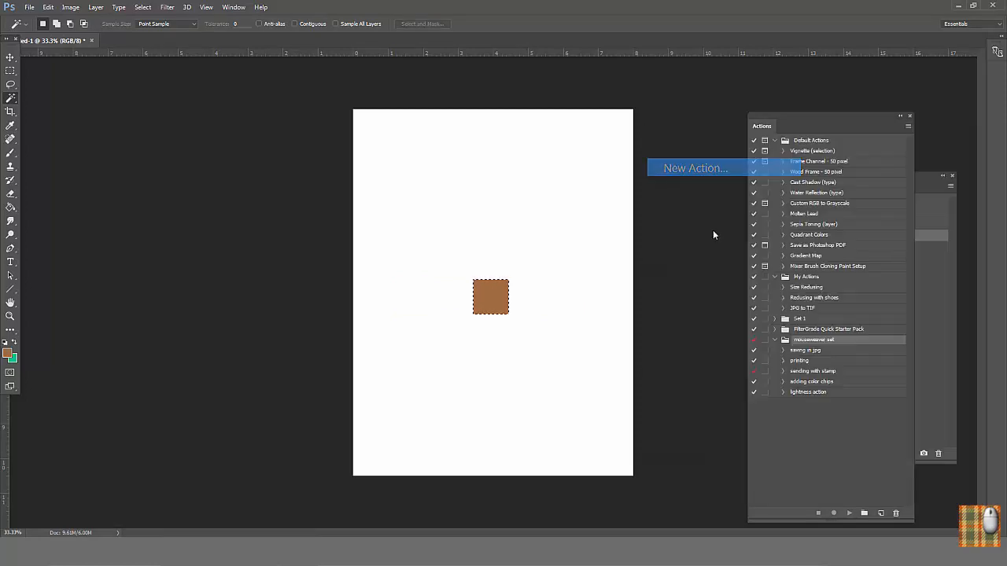
text(Hew)
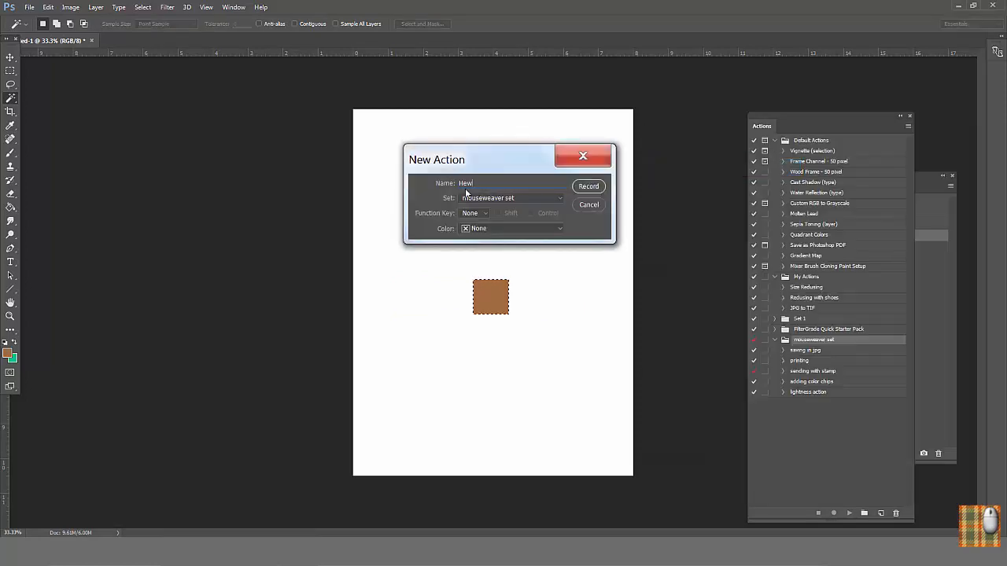
text( action)
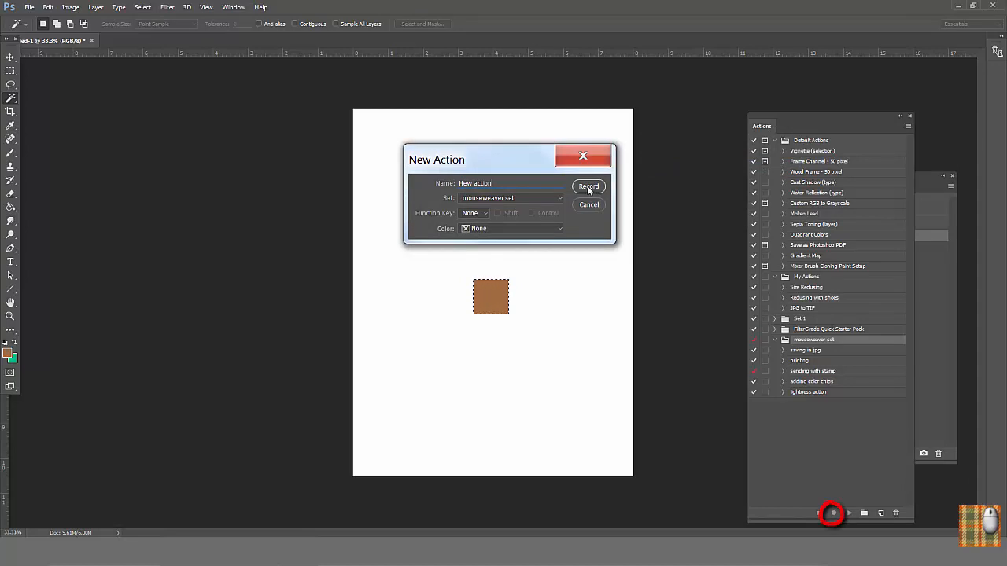
click(588, 187)
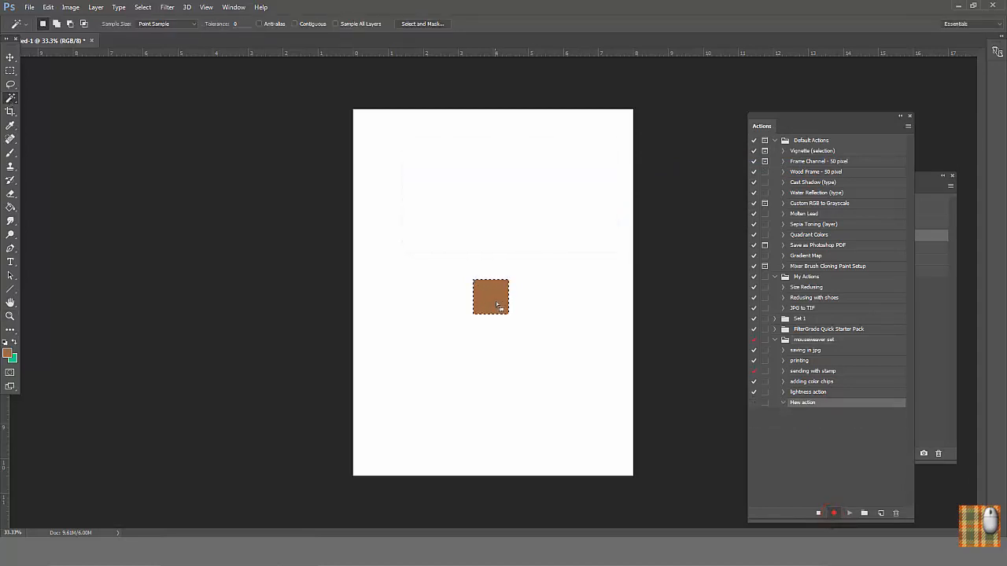
Step: Record duplicating the brown square directly below itself and setting the copy's Hue/Saturation hue to +12
drag(496, 305, 491, 339)
click(70, 7)
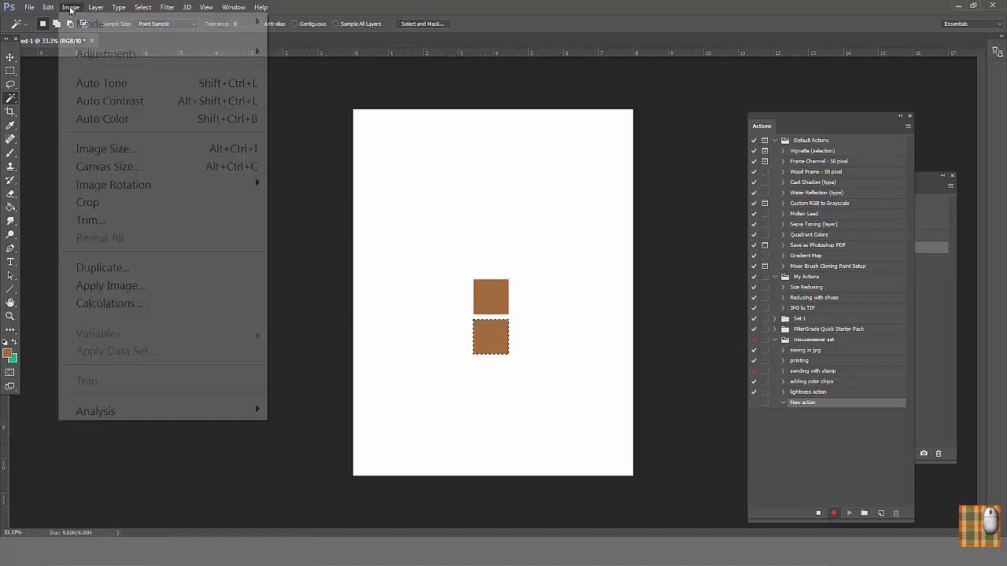
mouse_move(89, 56)
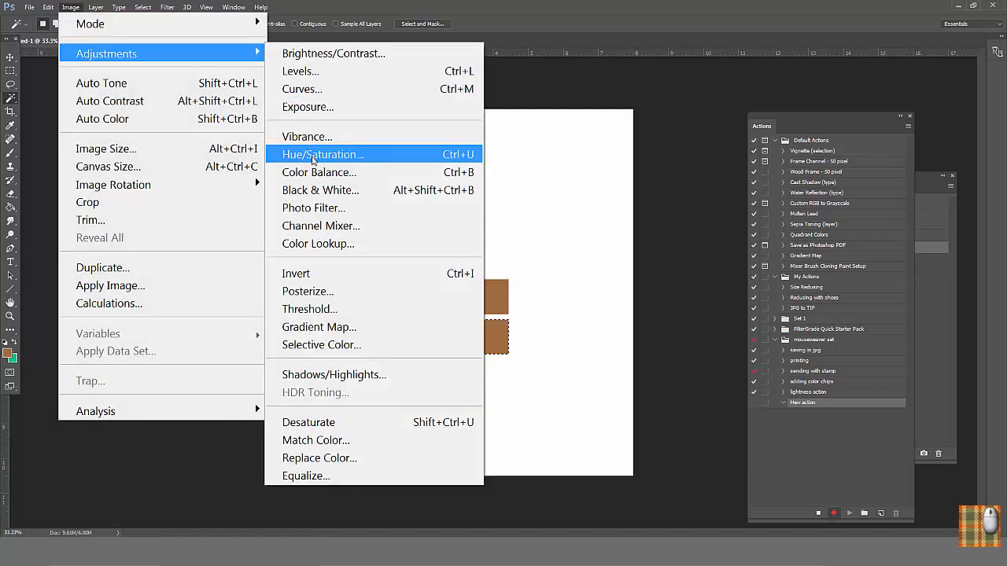
click(315, 155)
drag(821, 163, 828, 163)
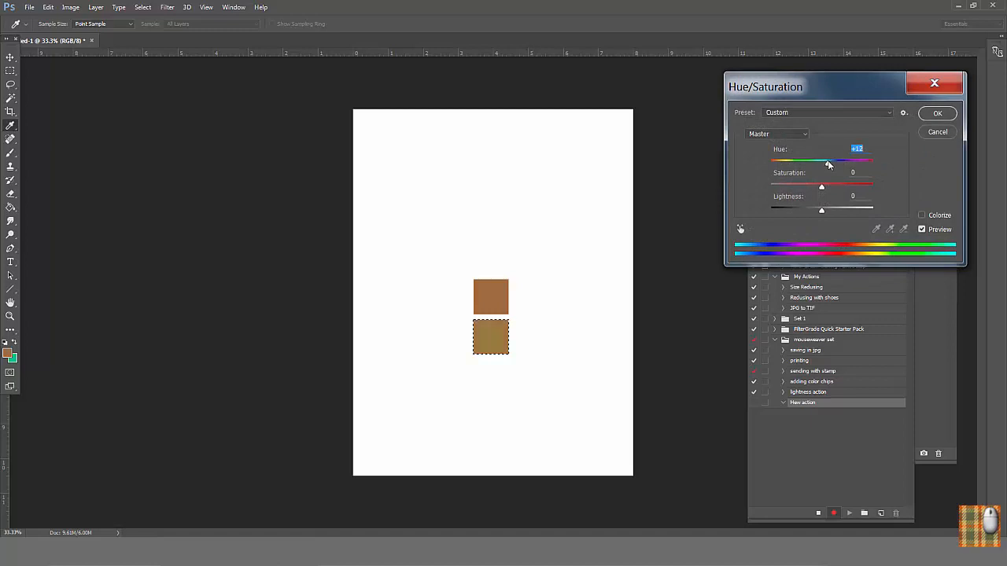
click(937, 113)
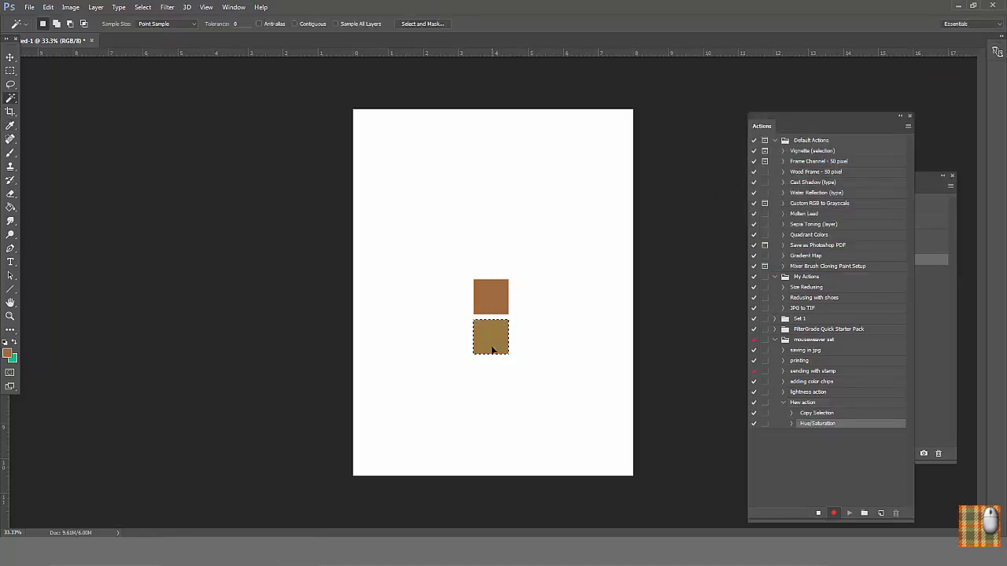
Step: Record duplicating the hue-shifted square directly below itself and setting the new copy's hue to +7
drag(492, 346, 492, 386)
click(70, 7)
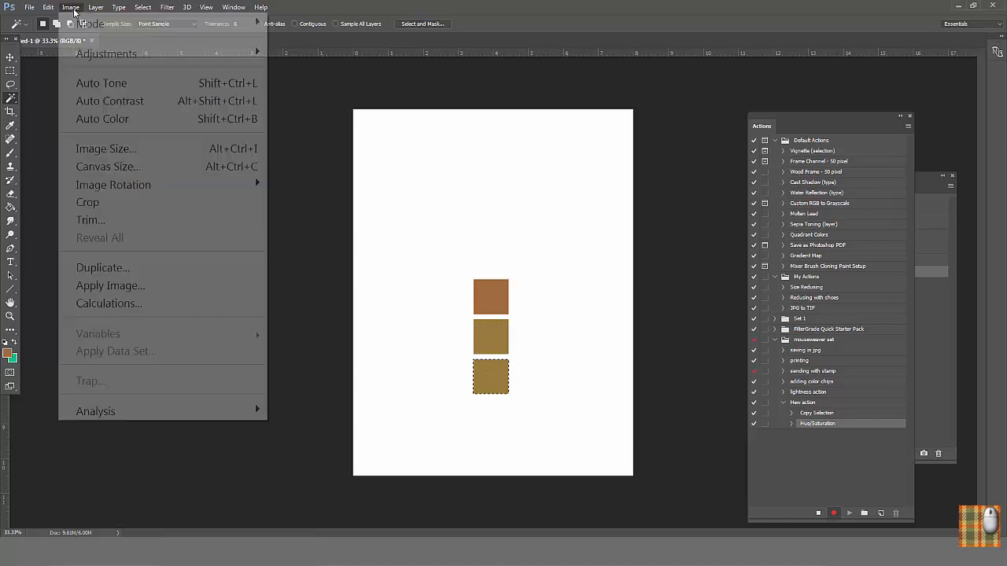
mouse_move(94, 55)
click(313, 155)
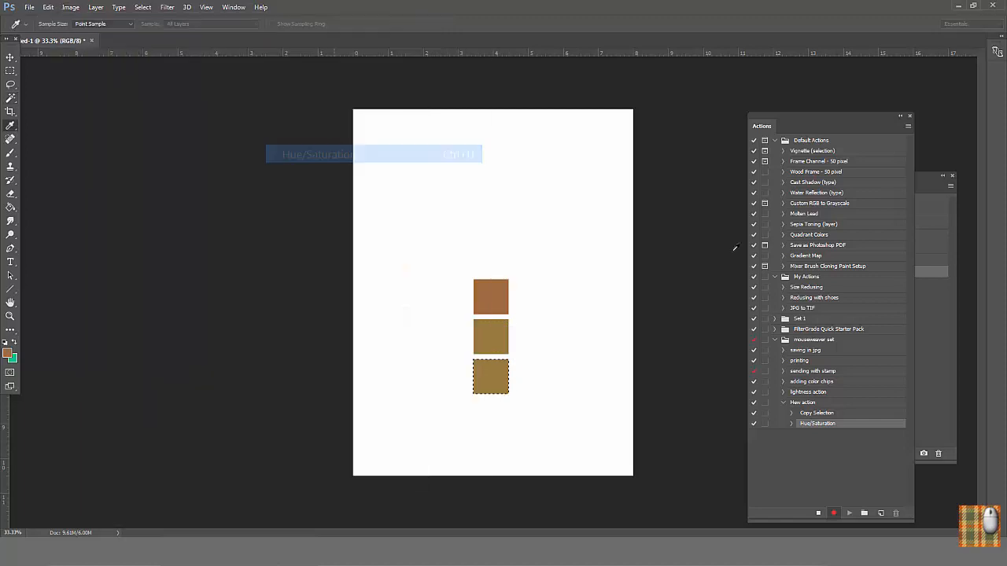
drag(822, 163, 826, 163)
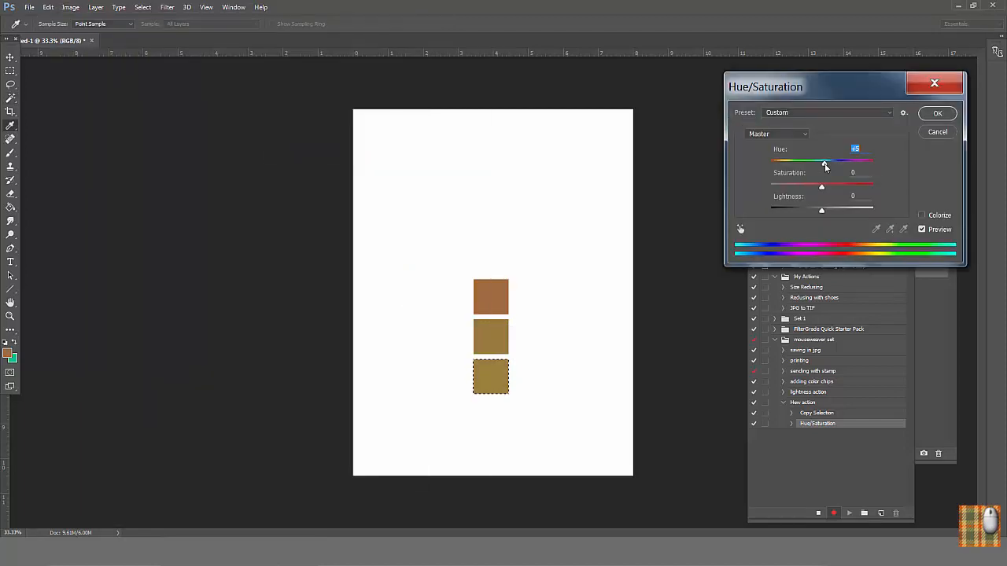
click(937, 115)
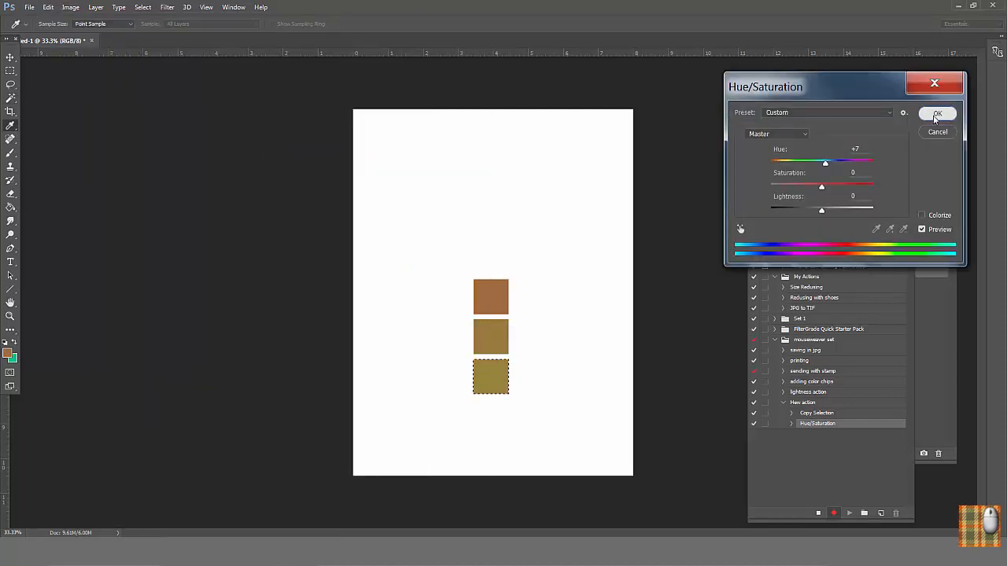
Step: Select the original brown square with the Magic Wand, duplicate it directly above, and set the copy's Hue/Saturation hue to -10
click(493, 289)
drag(494, 288, 495, 260)
click(70, 7)
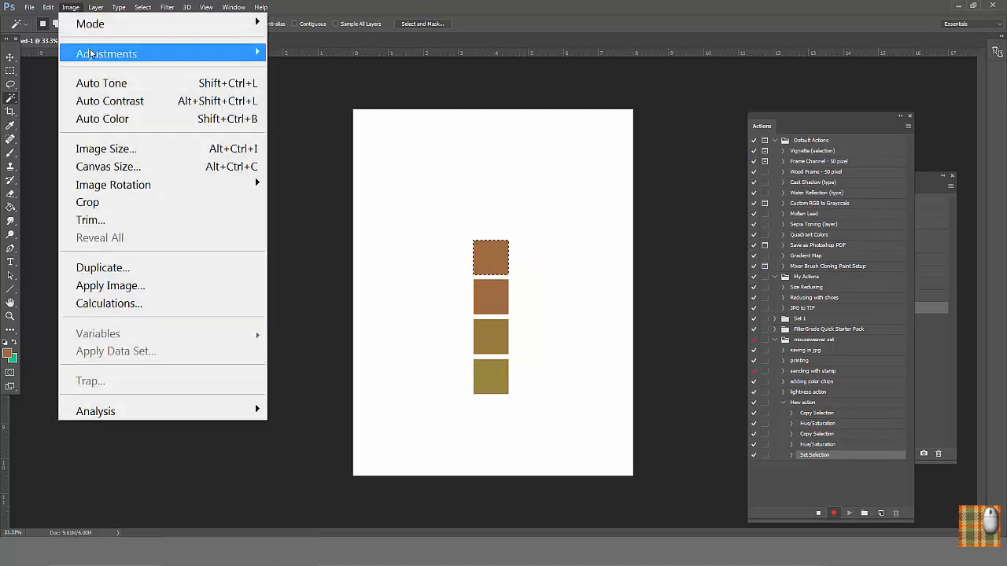
mouse_move(134, 54)
click(336, 150)
drag(821, 164, 816, 163)
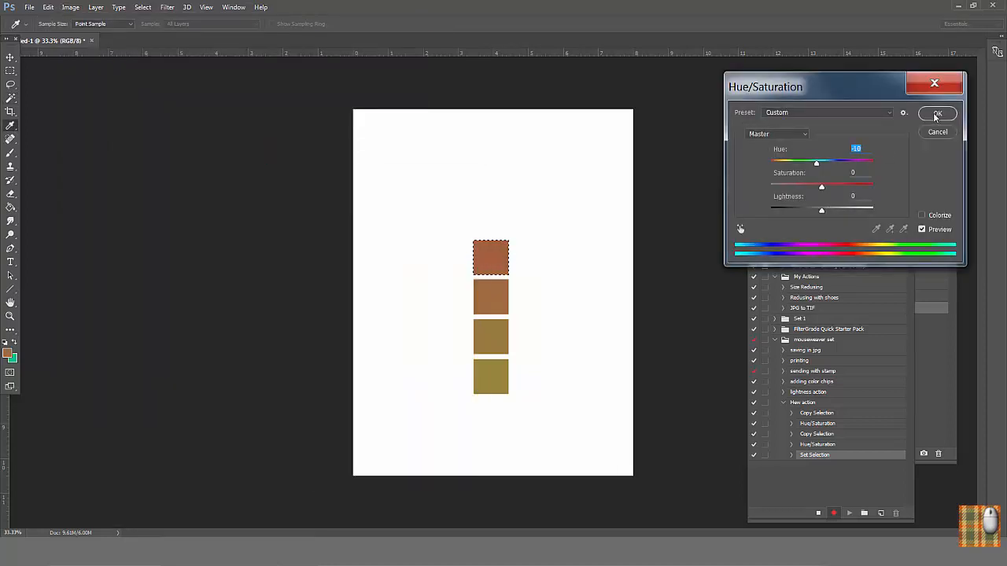
click(936, 112)
Step: Record duplicating the hue-shifted top square directly above itself with the copy's Hue/Saturation hue set to -7, and stop recording
drag(490, 252, 490, 210)
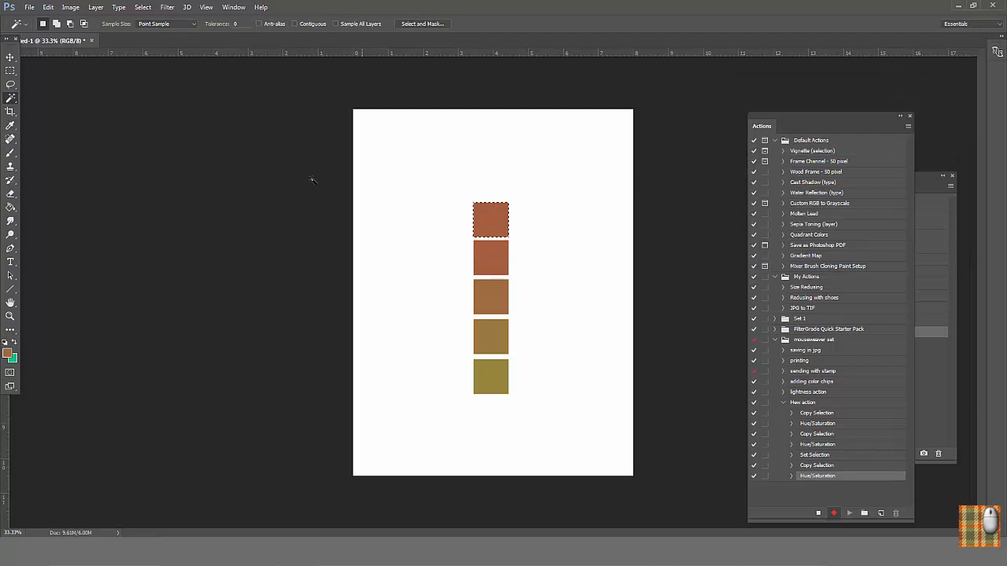
click(70, 8)
mouse_move(87, 52)
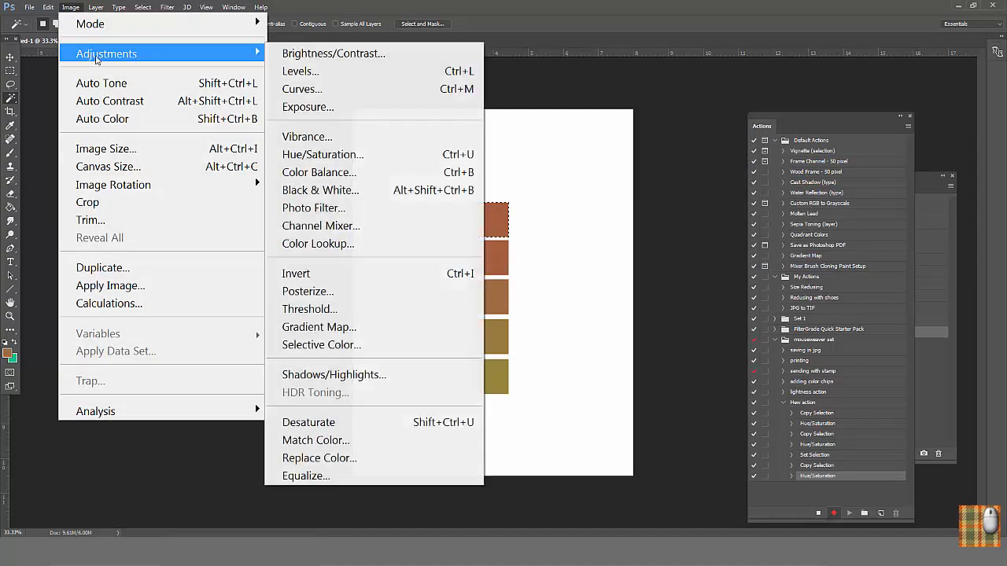
click(315, 154)
drag(821, 162, 819, 166)
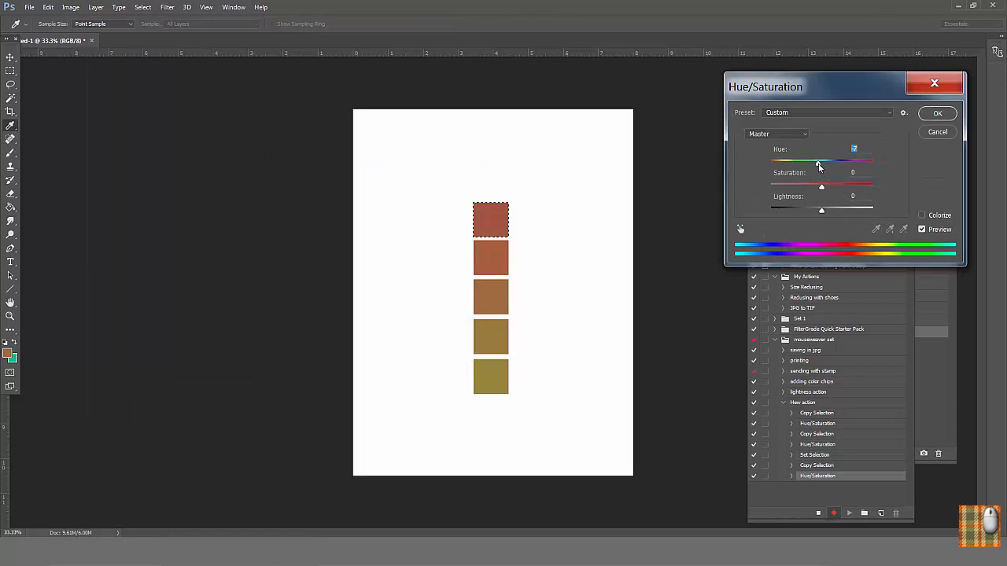
click(937, 113)
click(818, 513)
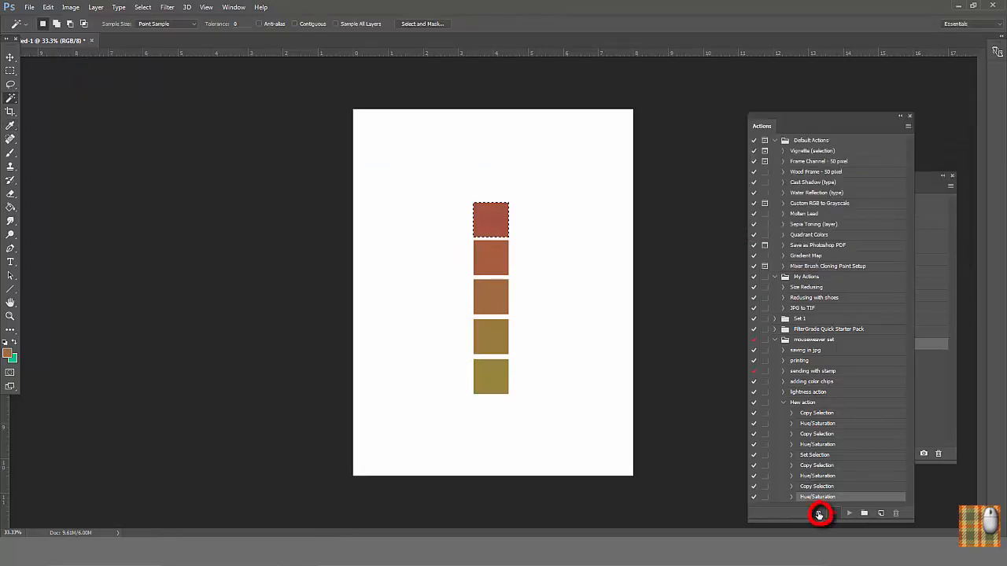
Step: Revert the document to its initial Fill history state, refill the square with the green background color, and play "Hew action" on it
drag(929, 333, 890, 232)
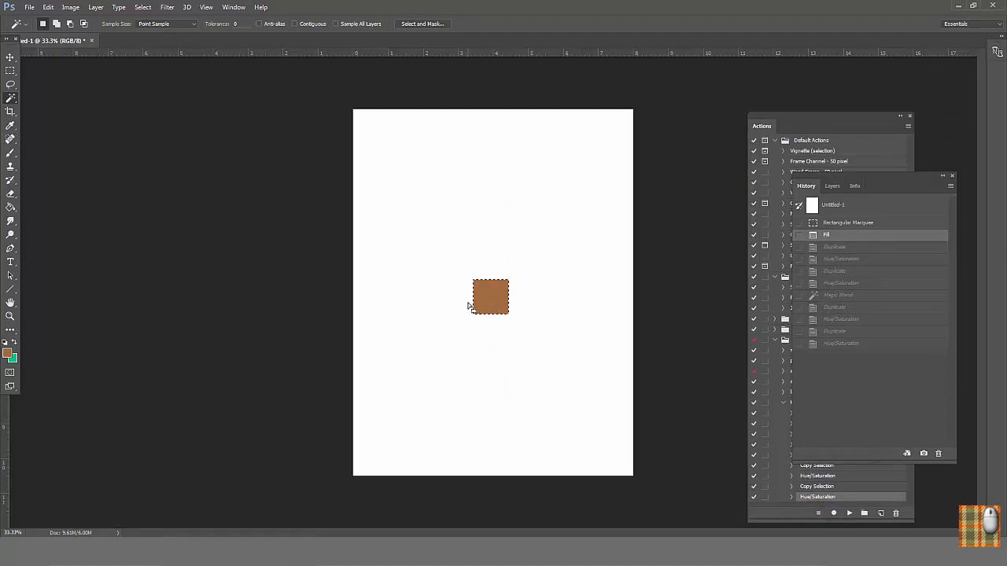
key(ctrl+BackSpace)
click(778, 119)
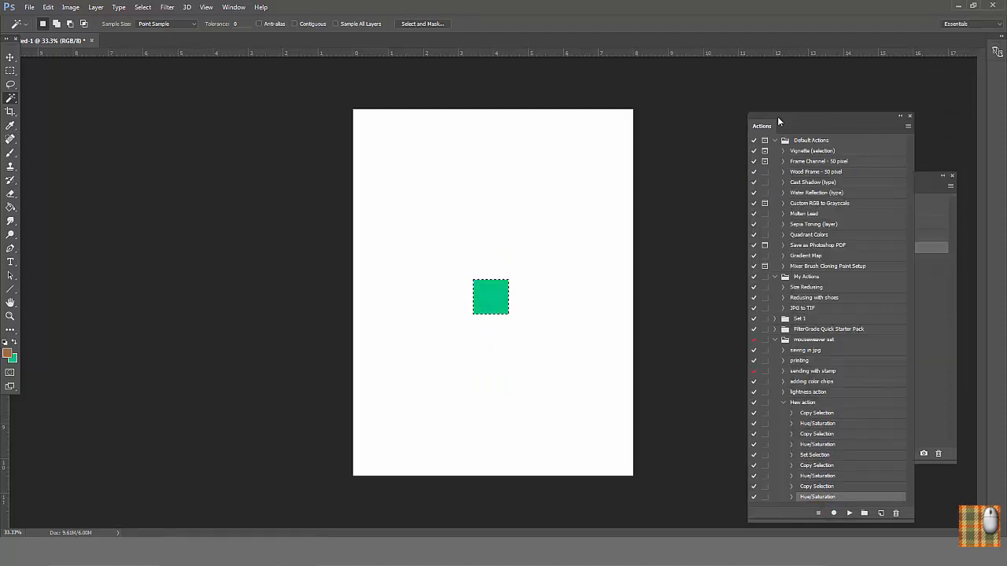
drag(777, 116, 713, 98)
click(763, 385)
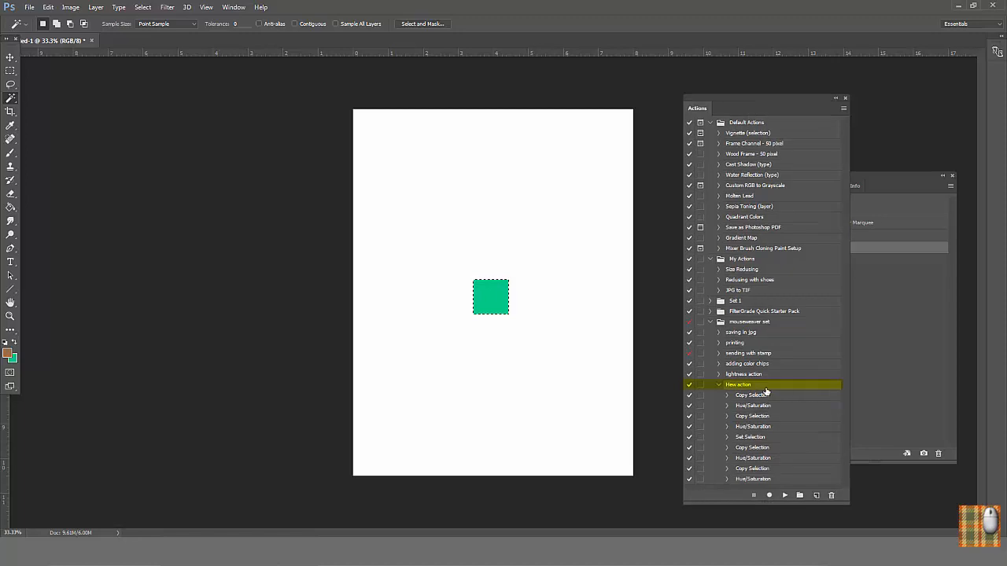
click(784, 495)
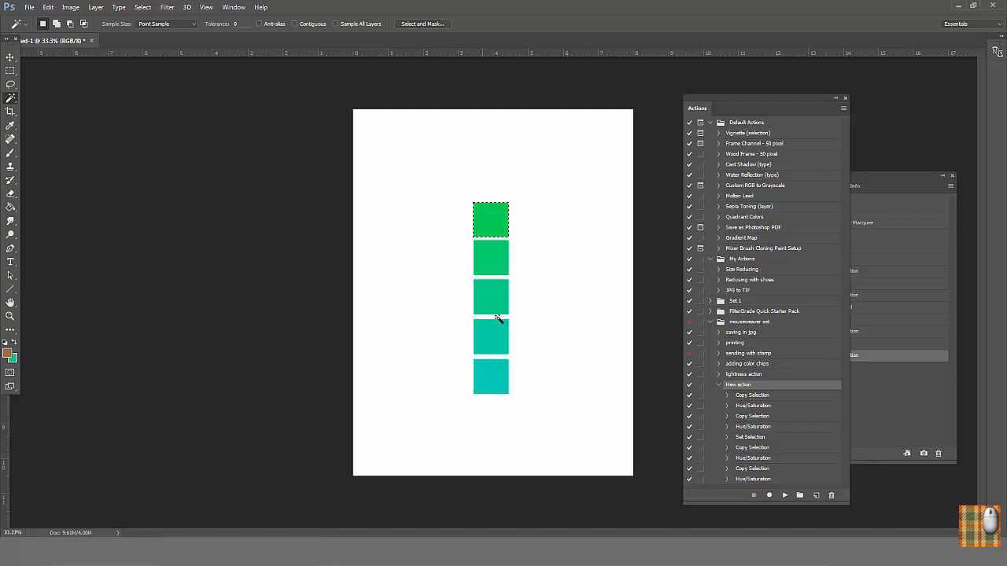
Step: Select the center green square with the Magic Wand, play "lightness action" on it, and replay "Hew action" from that same square
click(488, 292)
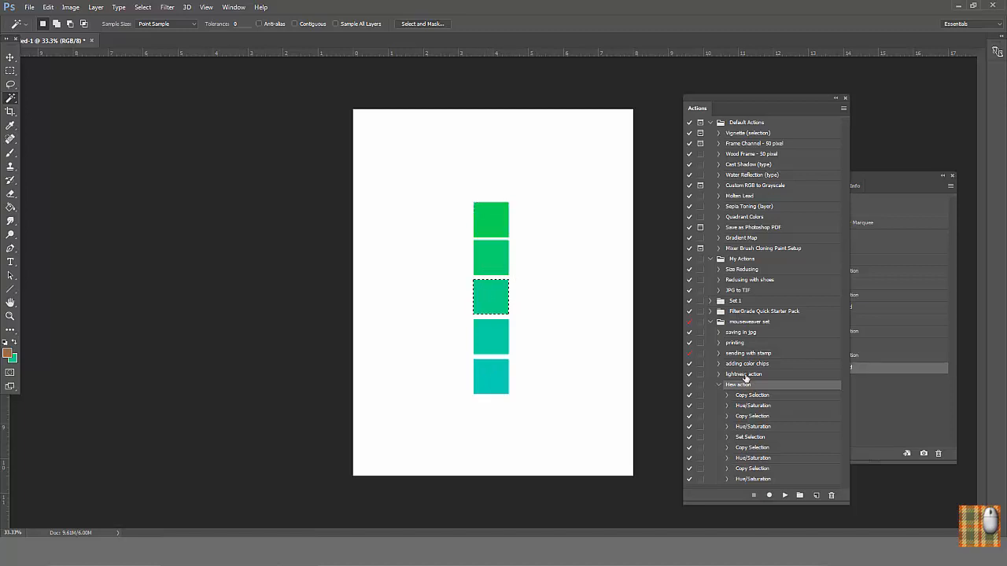
click(744, 375)
click(789, 494)
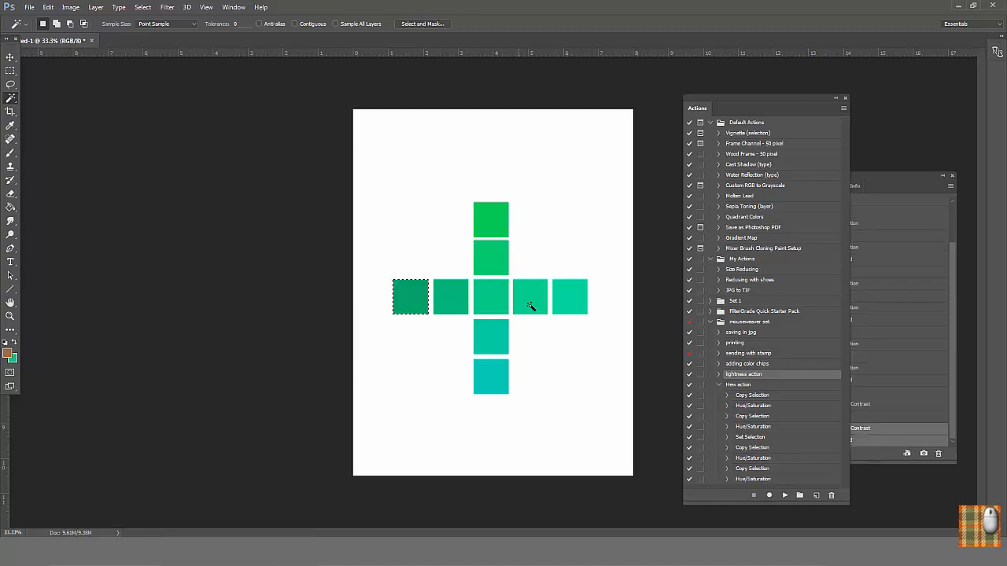
click(752, 385)
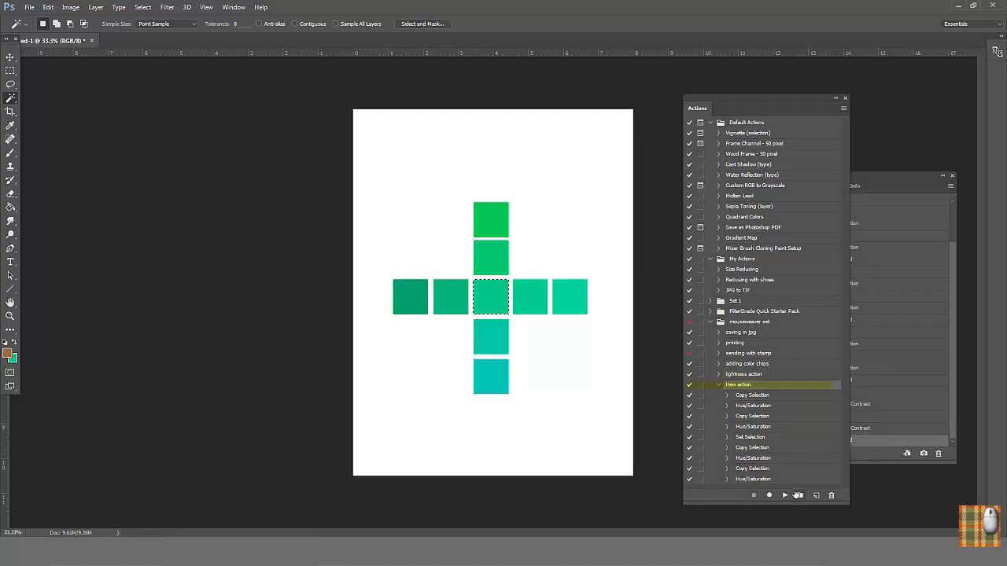
click(785, 495)
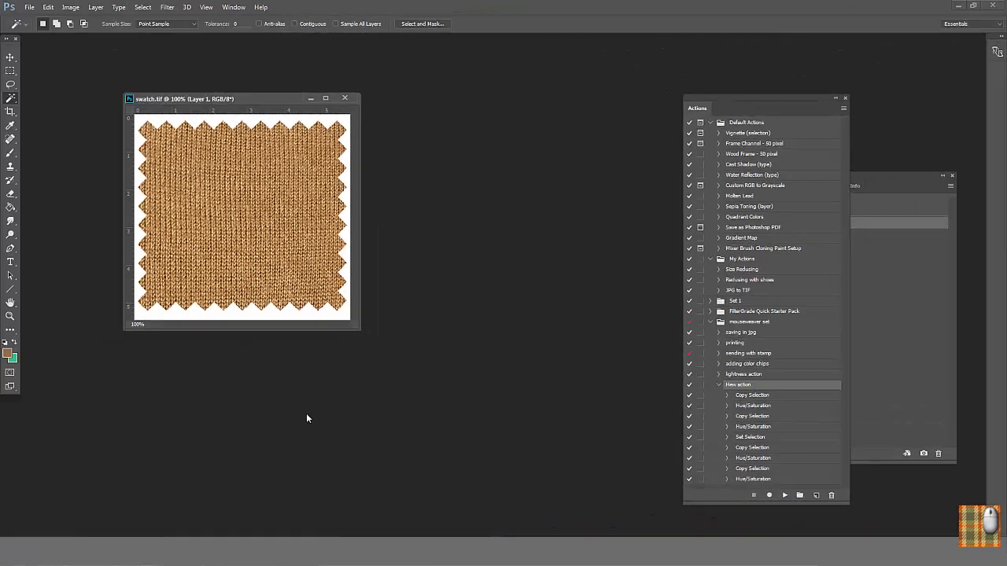
Step: Sample the knit fabric's orange-brown in swatch.tif with the Eyedropper and start recording "Color Matching Action" in the mouseweaver set
click(10, 126)
click(220, 189)
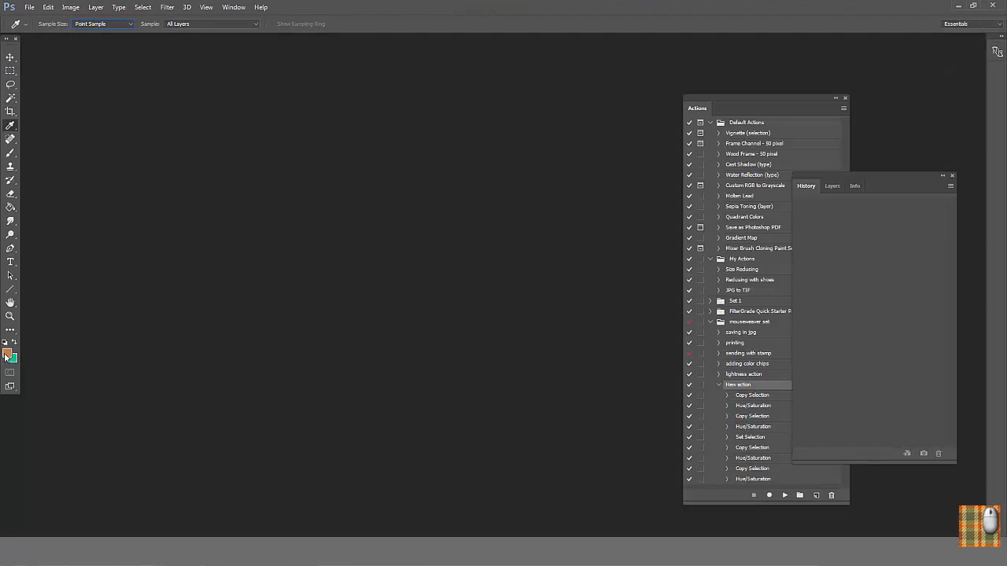
click(725, 386)
click(845, 108)
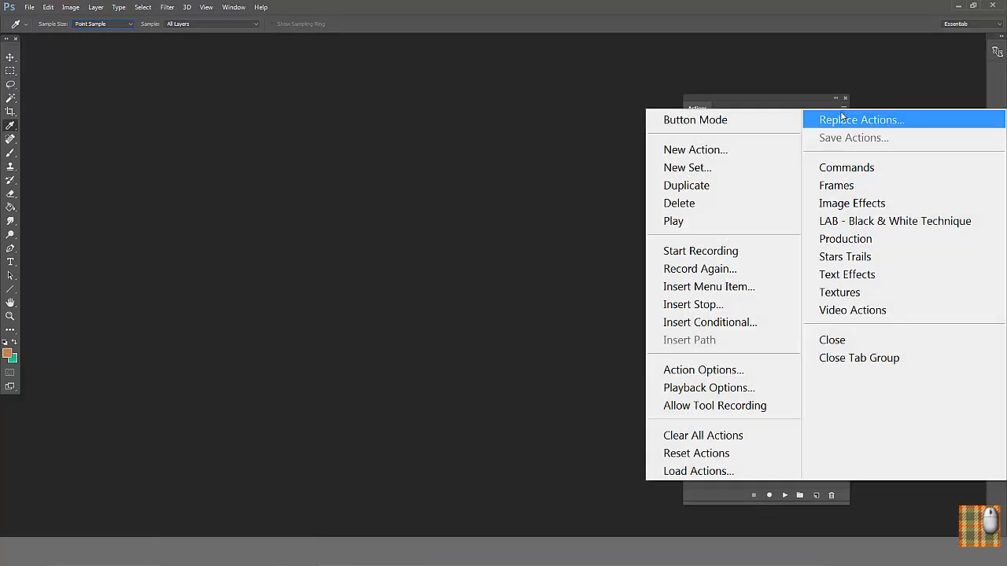
click(716, 156)
text(C)
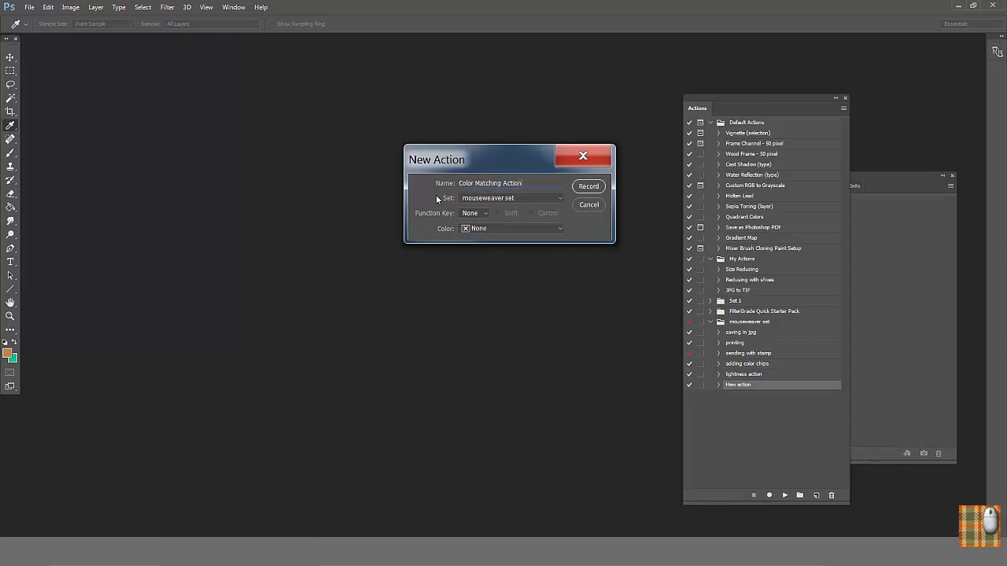
text(olor Matching Action)
click(586, 187)
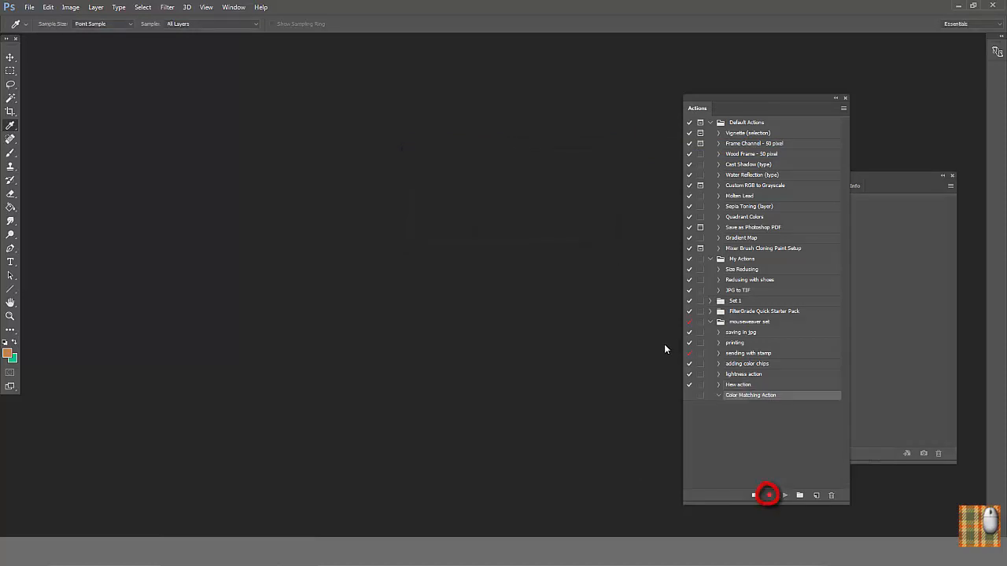
Step: Record creating a white 8 × 10.5 inch RGB document at 200 pixels/inch and adding a new empty layer
click(29, 7)
click(92, 26)
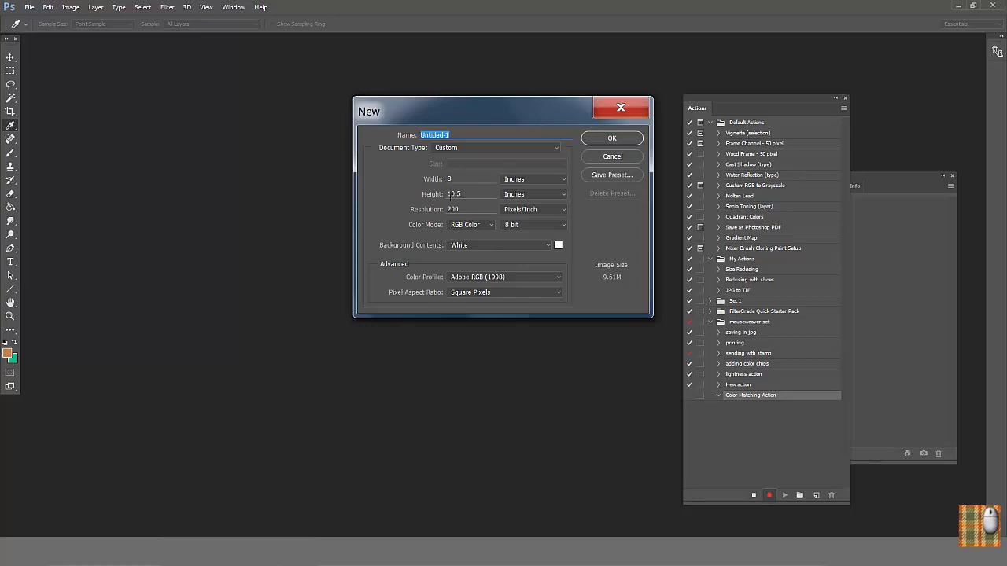
key(Return)
click(834, 186)
click(926, 454)
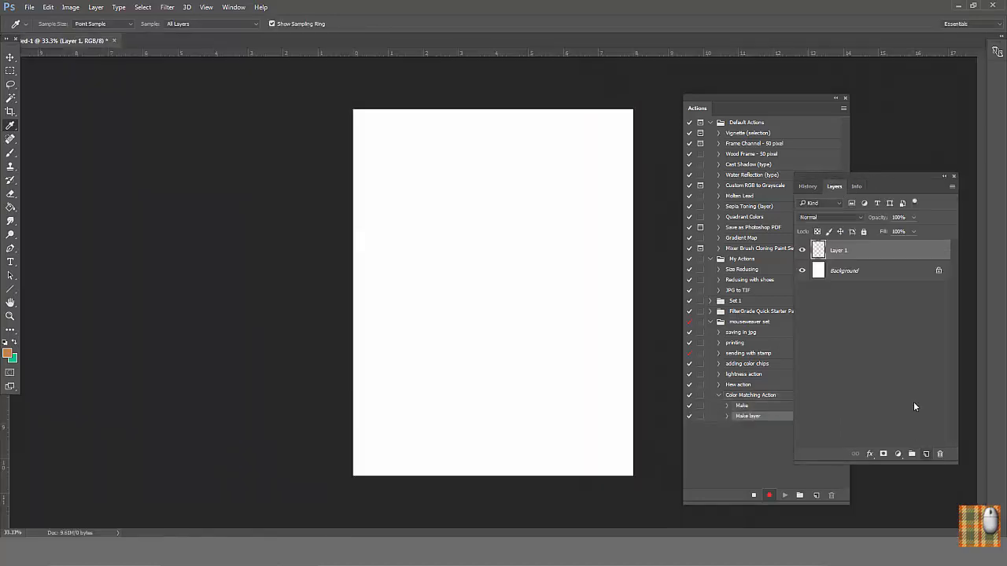
Step: Record placing a fixed-size 1 × 1 in square marquee at the page center and filling it with the foreground color
click(10, 71)
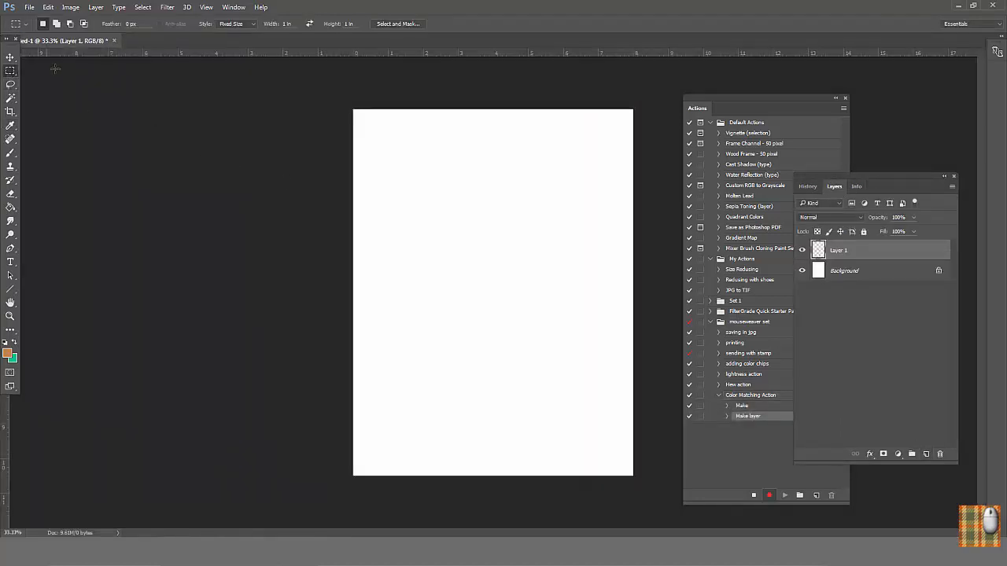
click(476, 276)
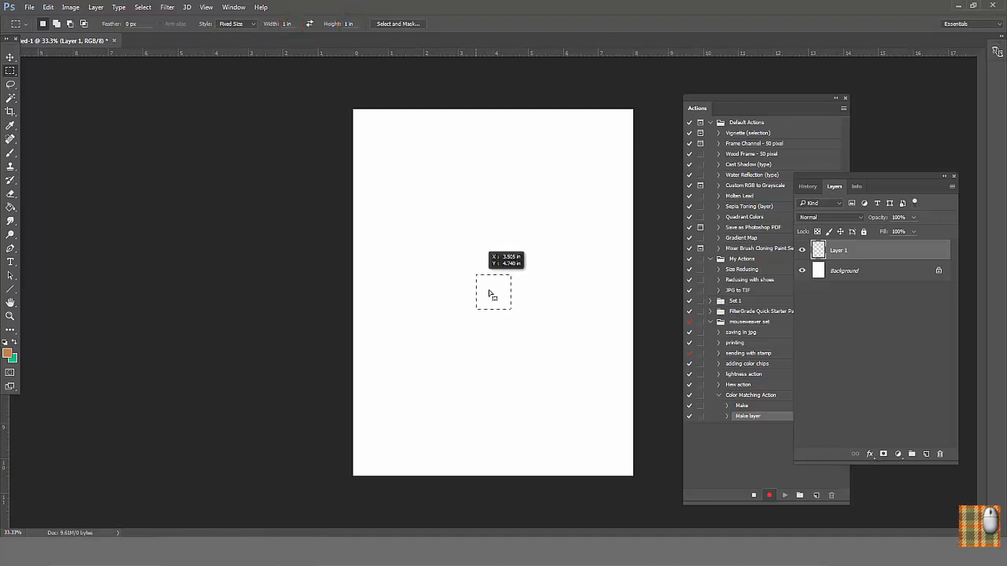
drag(485, 292, 487, 293)
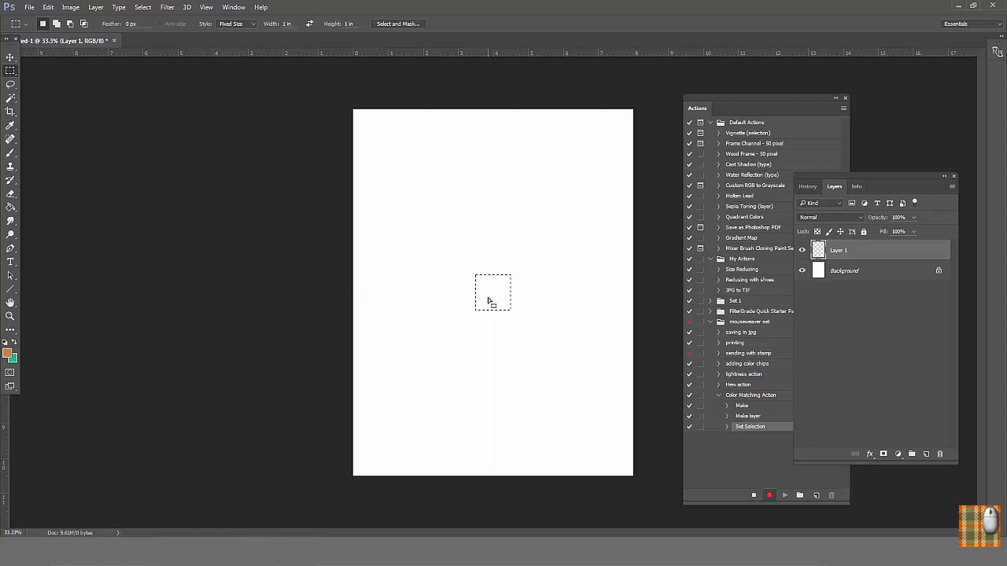
click(47, 7)
click(102, 293)
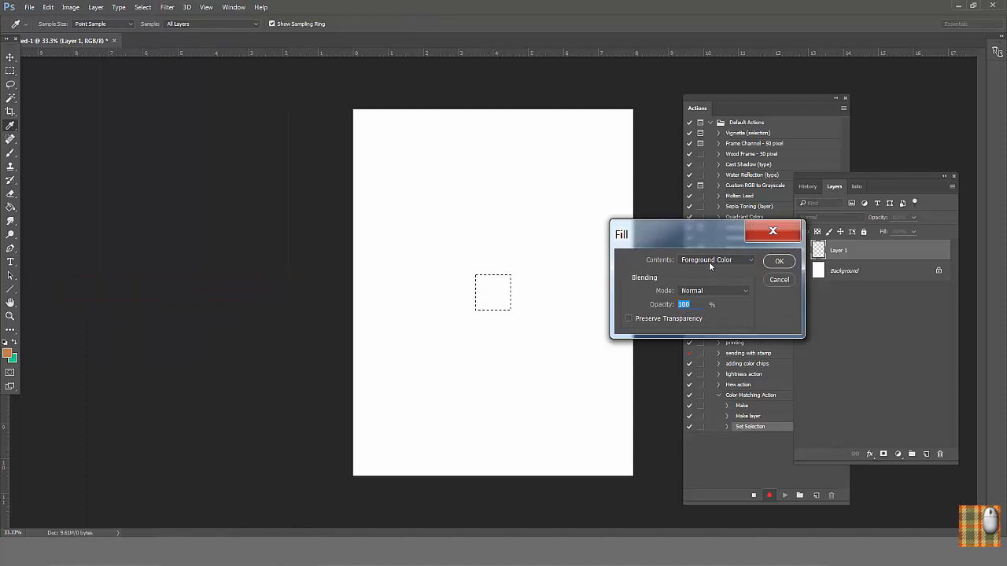
click(779, 261)
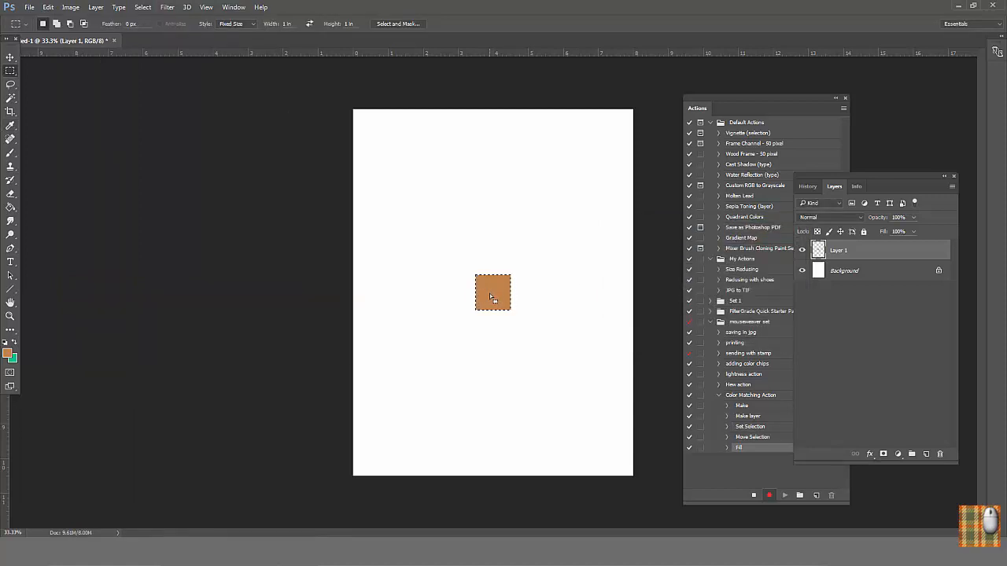
Step: Record duplicating the orange-brown square directly to its right with the copy's Hue/Saturation lightness set to +10, and stop recording
click(856, 188)
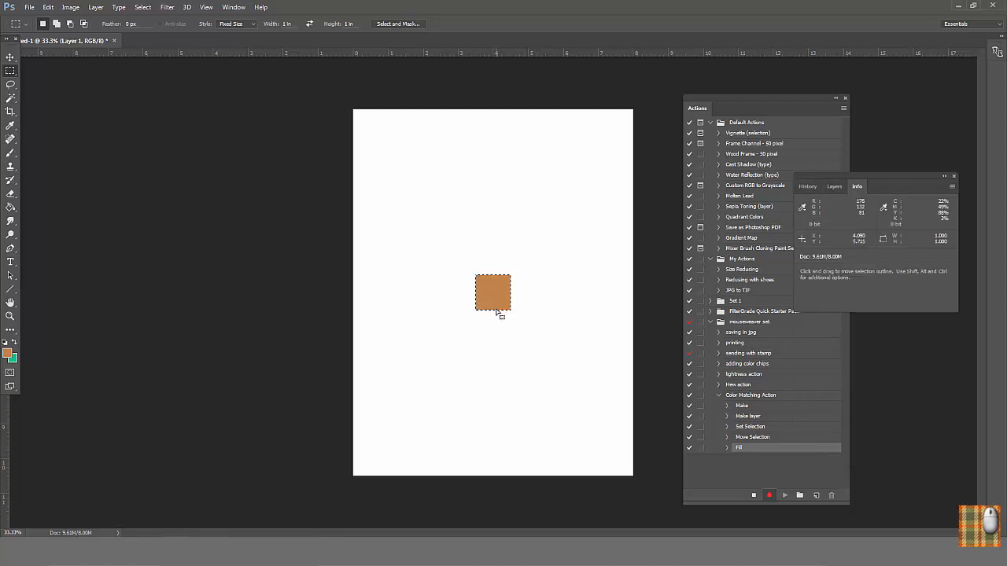
key(ctrl+shift+alt)
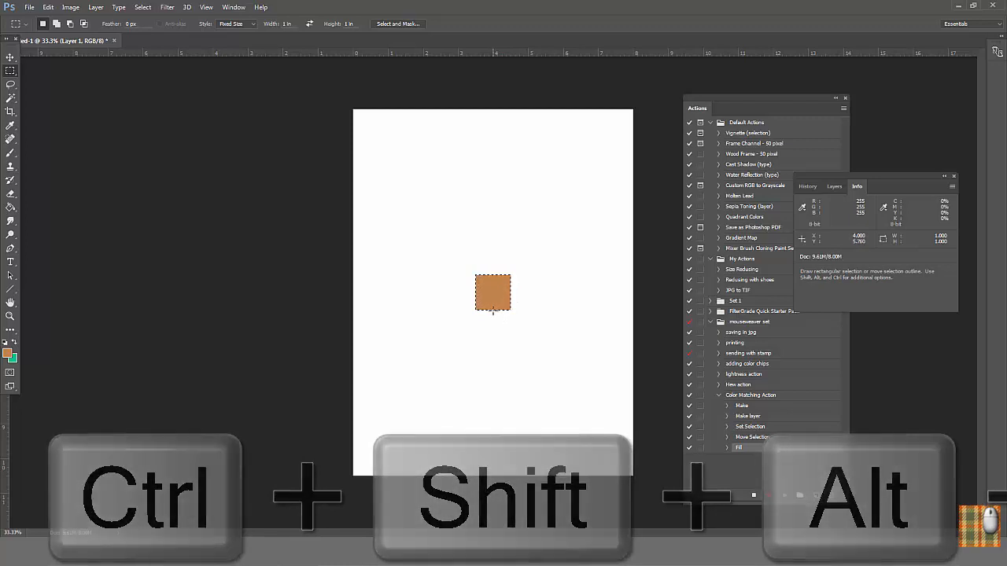
drag(493, 301, 531, 302)
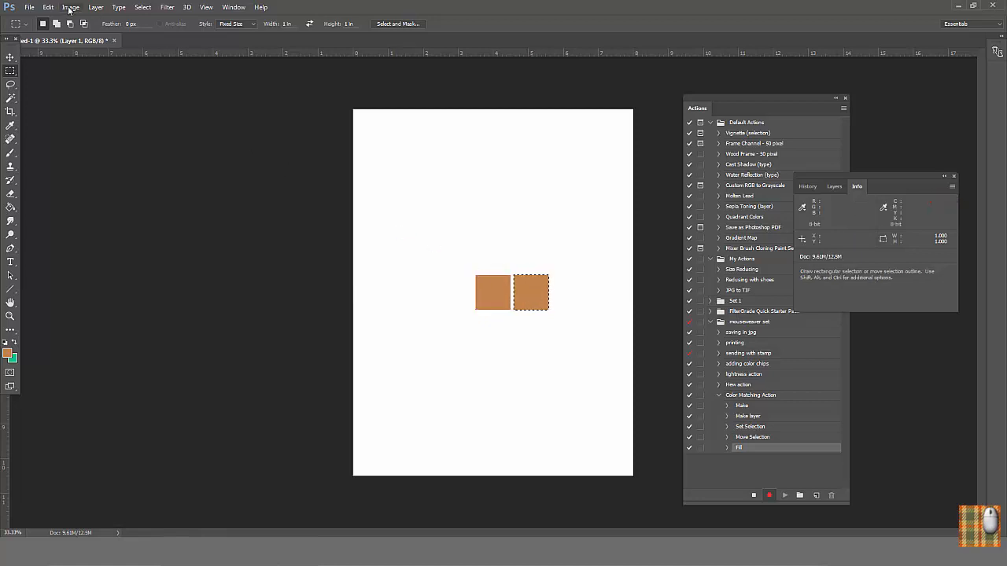
click(70, 7)
mouse_move(93, 57)
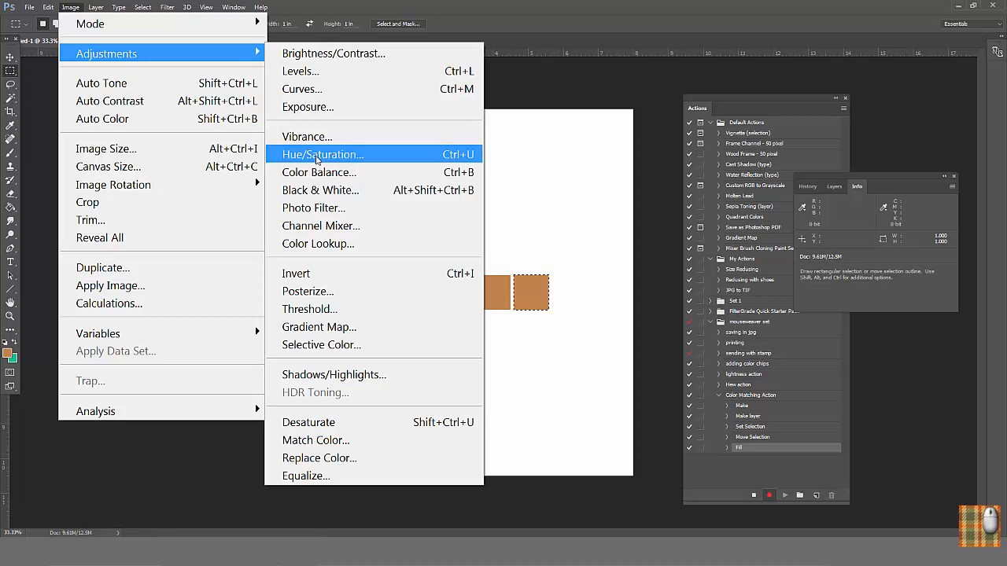
click(317, 155)
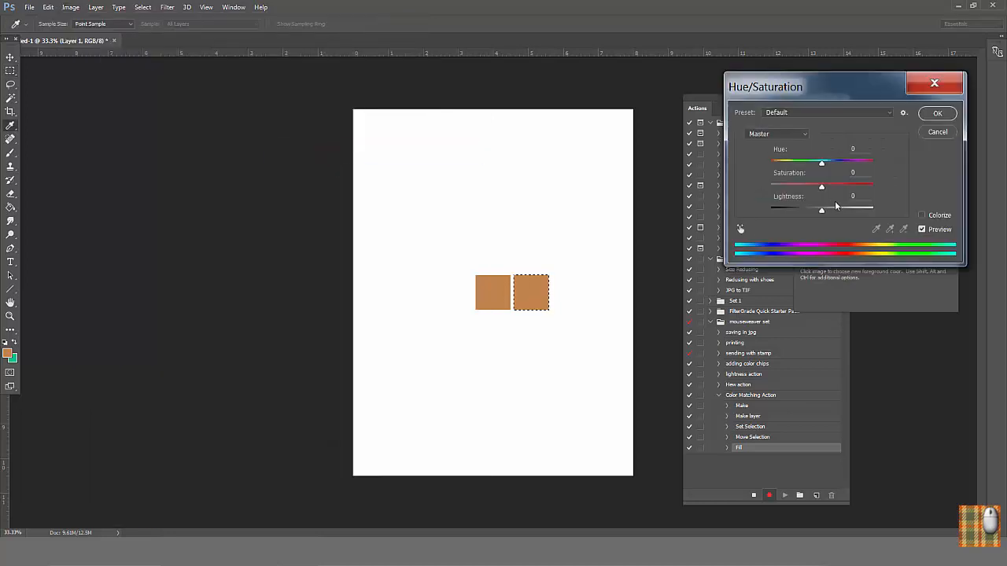
text(10)
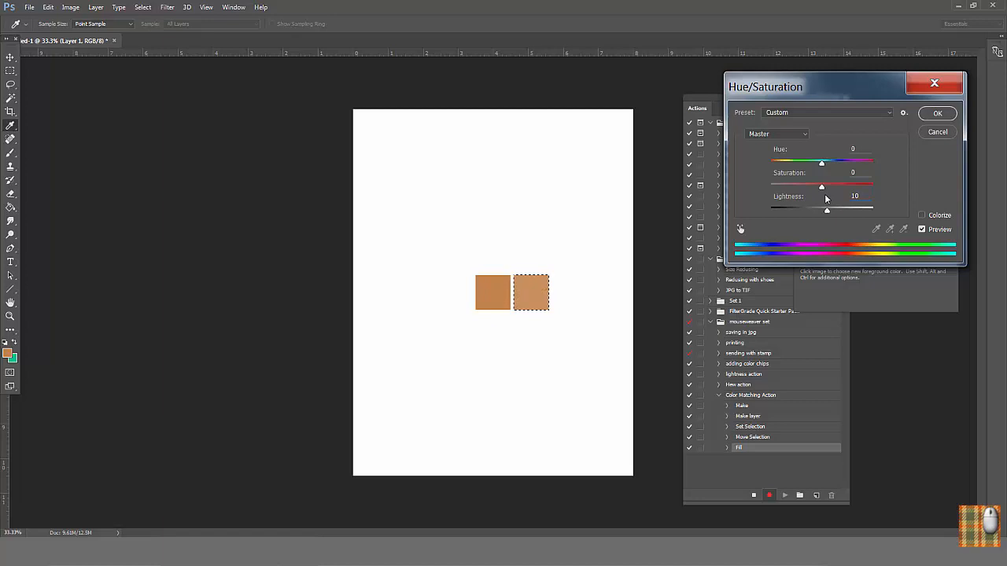
click(934, 115)
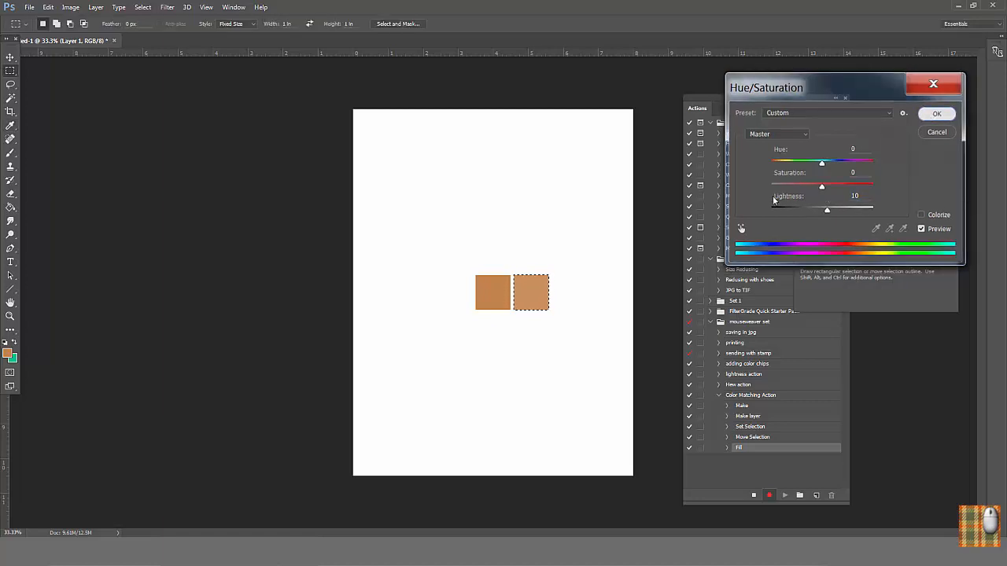
click(754, 497)
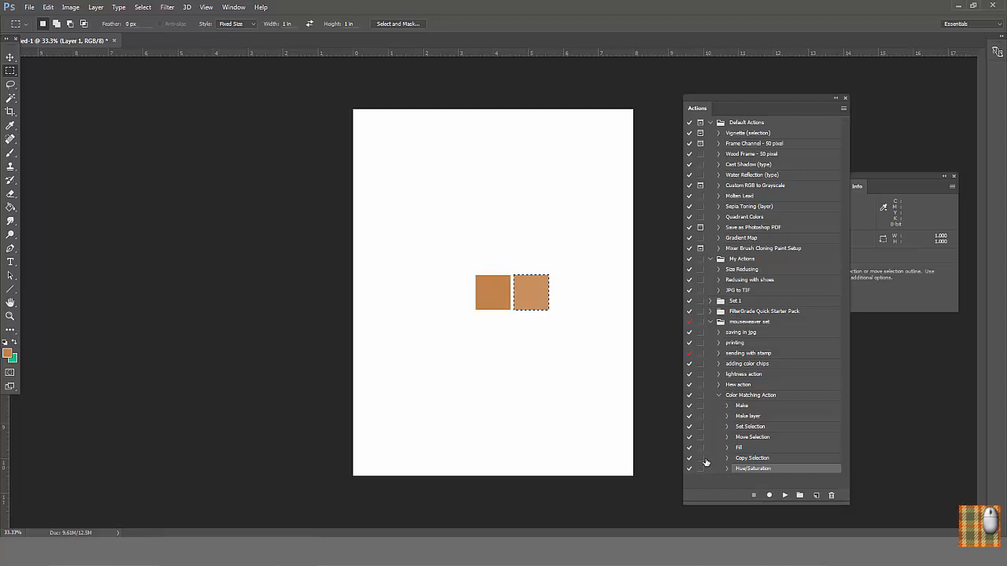
Step: Duplicate the action's Copy Selection and Hue/Saturation steps and run the copies to add a third, lighter square at lightness +10
shift+click(756, 459)
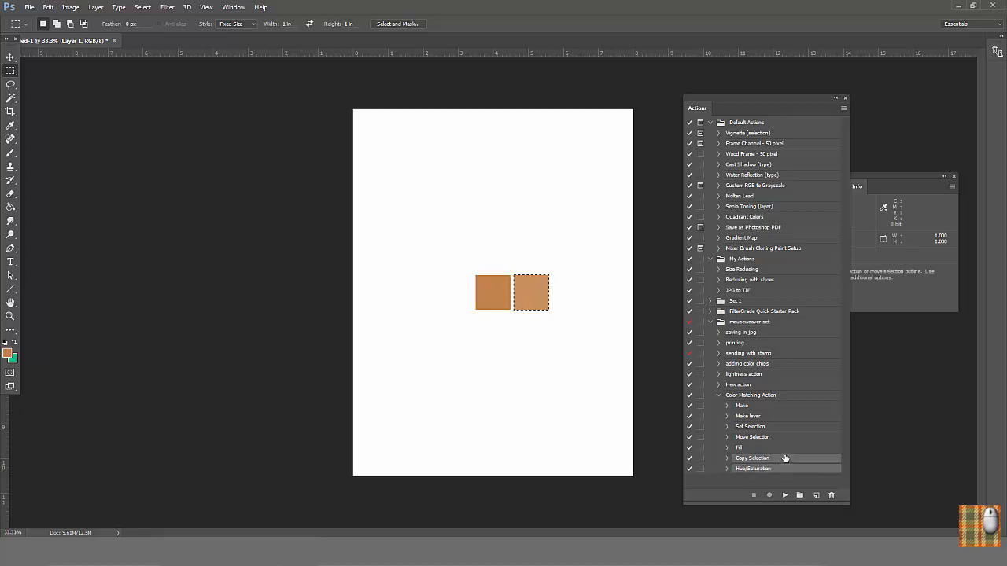
drag(784, 458, 818, 496)
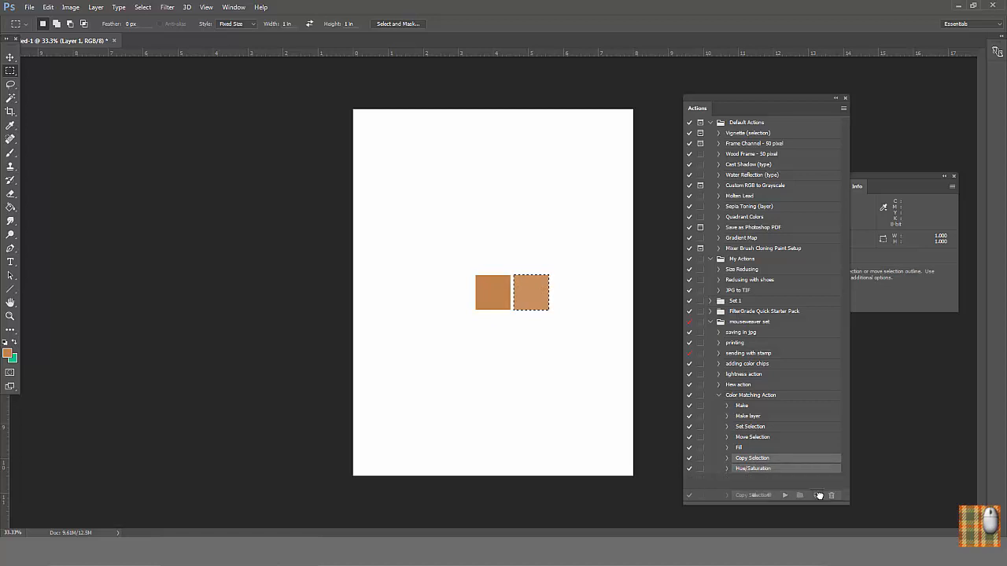
drag(815, 496, 816, 495)
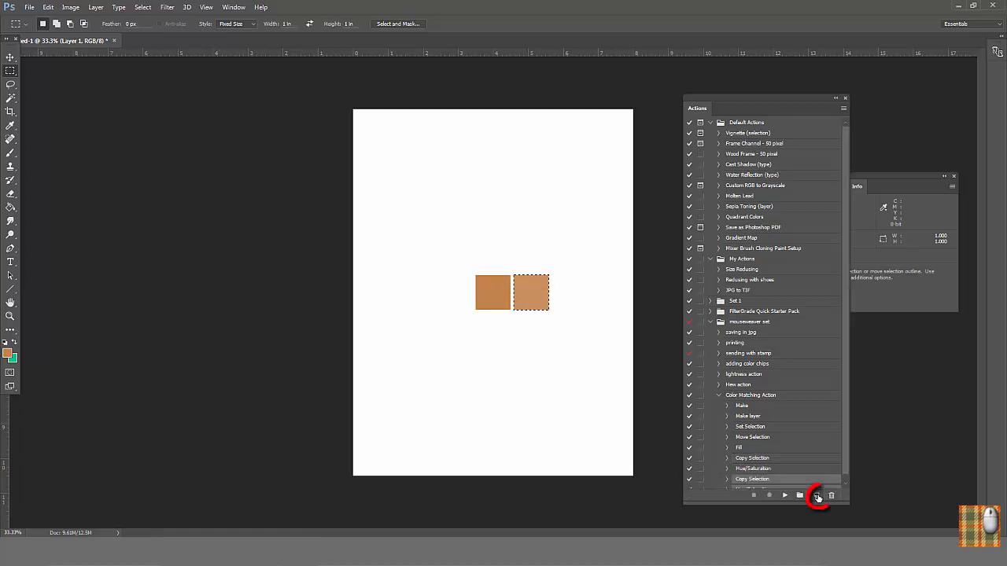
double_click(789, 475)
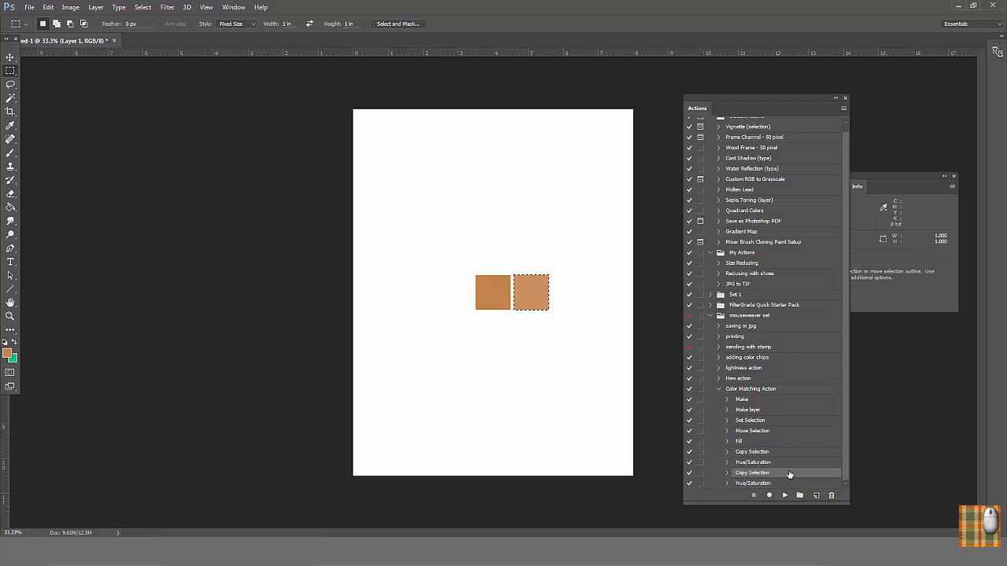
double_click(778, 484)
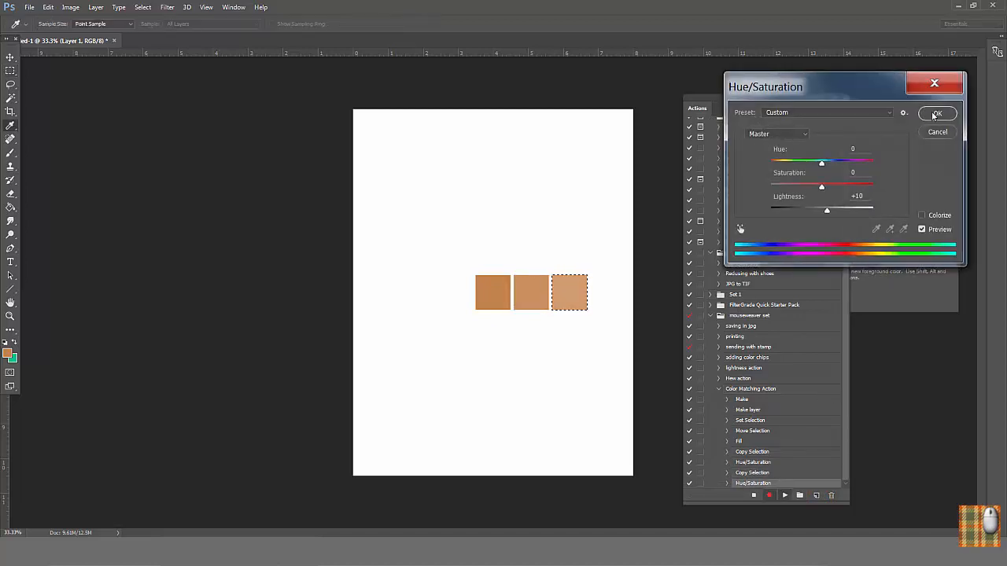
click(935, 115)
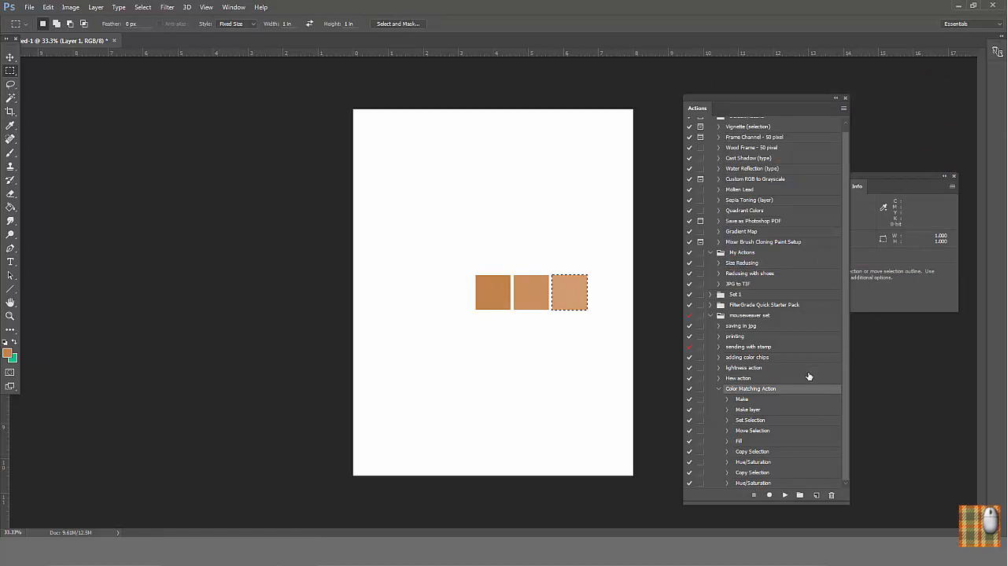
Step: Duplicate the last Copy Selection and Hue/Saturation pair again and run it to add a fourth square at lightness +10
click(782, 474)
shift+click(792, 481)
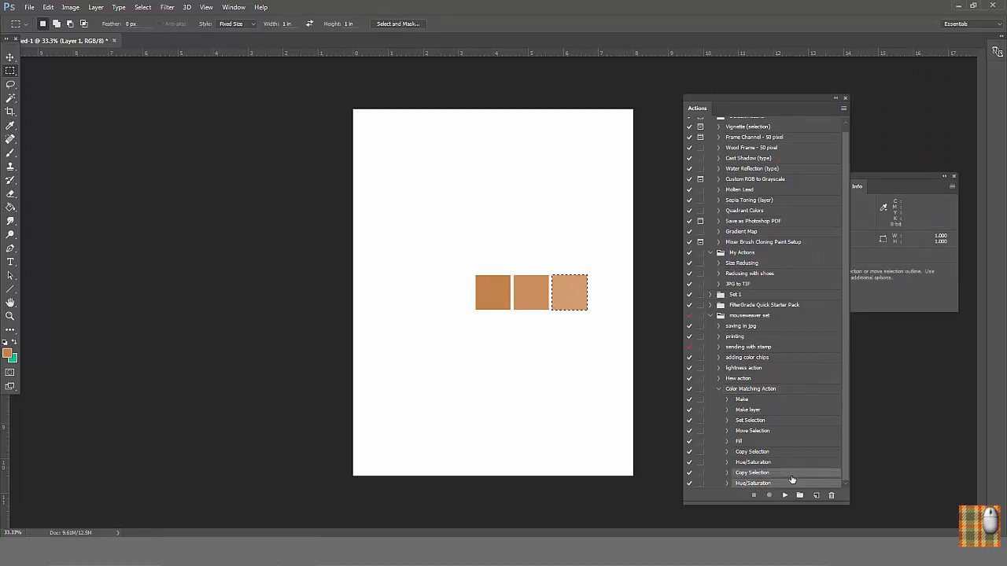
drag(793, 475, 817, 498)
scroll(779, 475, down, 1)
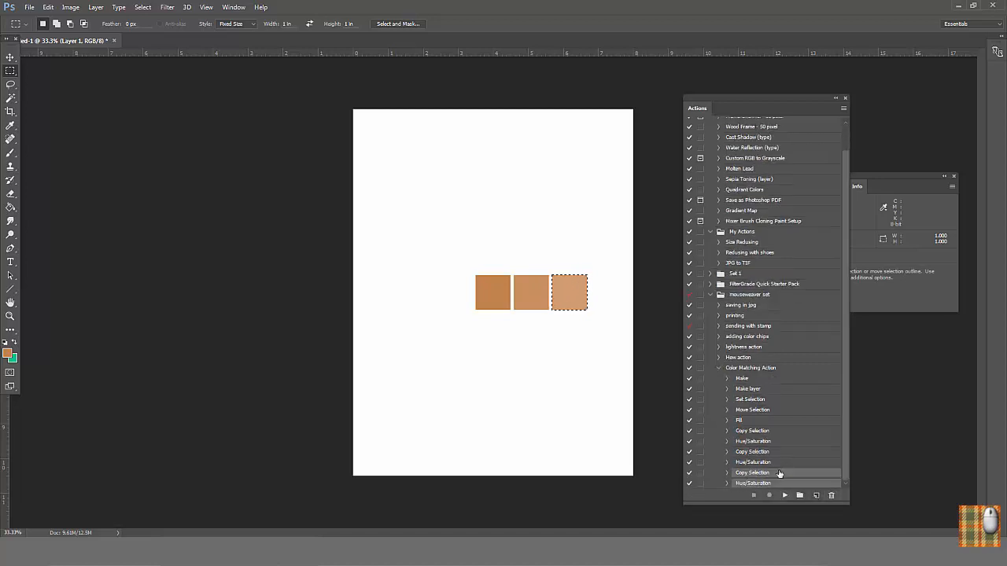
click(780, 473)
click(784, 495)
double_click(763, 484)
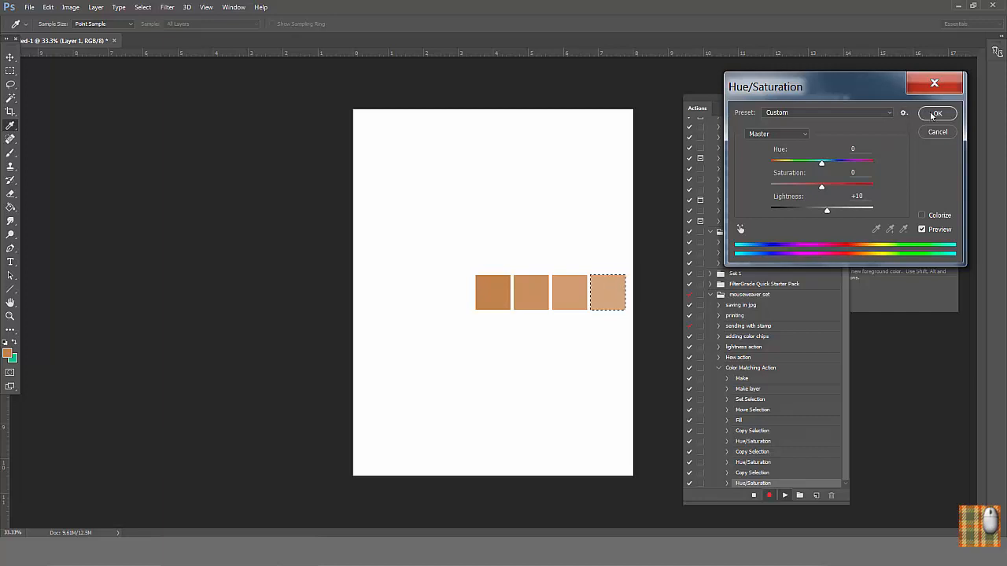
click(932, 116)
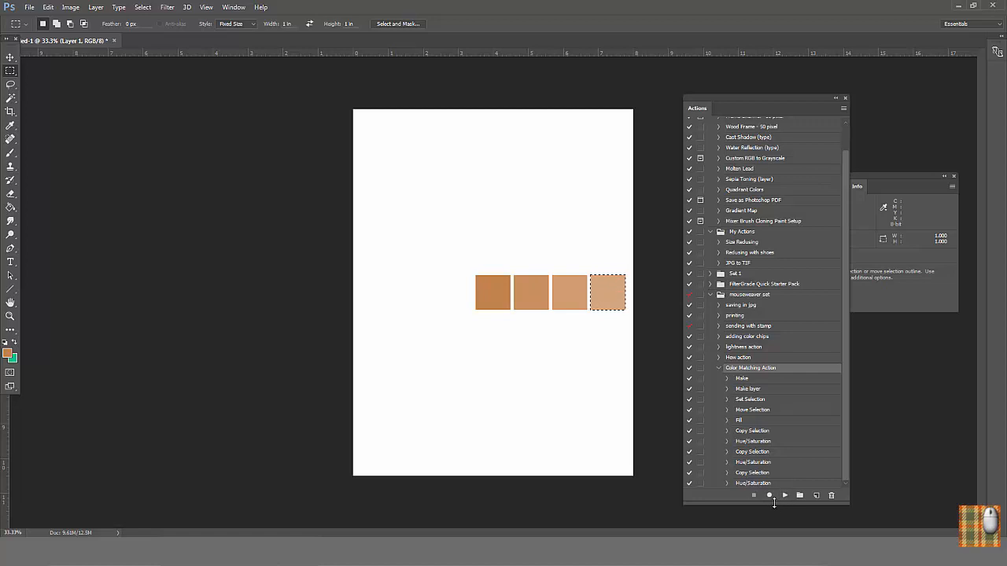
Step: Resume recording Color Matching Action, select the original base square with the Magic Wand, and duplicate it 1.085 in to its left
click(769, 498)
click(10, 98)
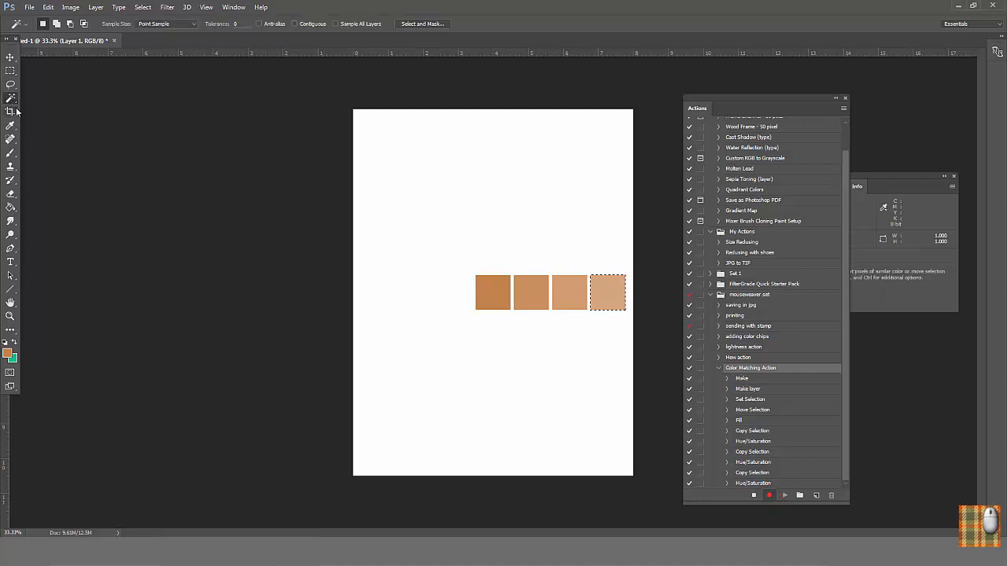
click(492, 296)
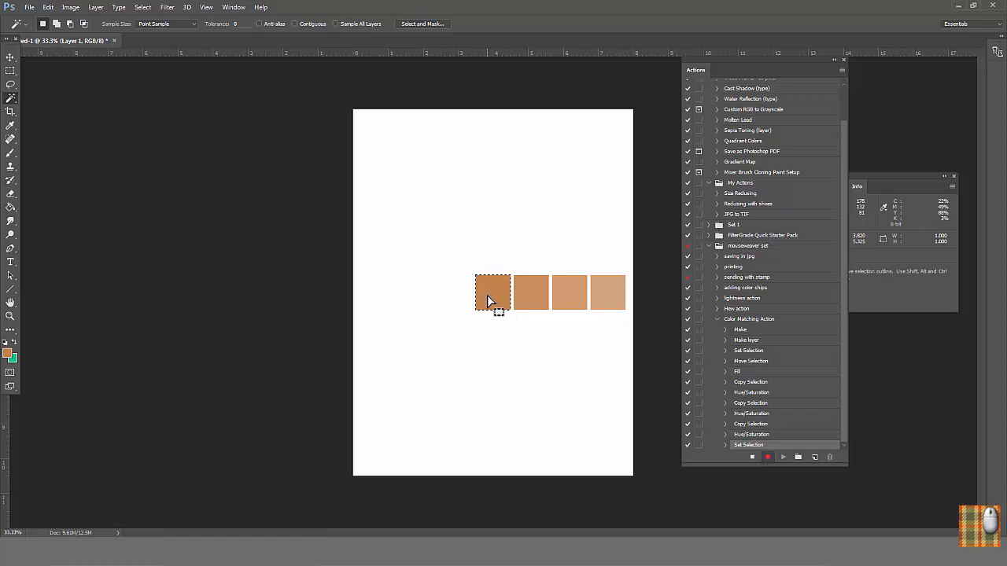
drag(488, 295, 455, 306)
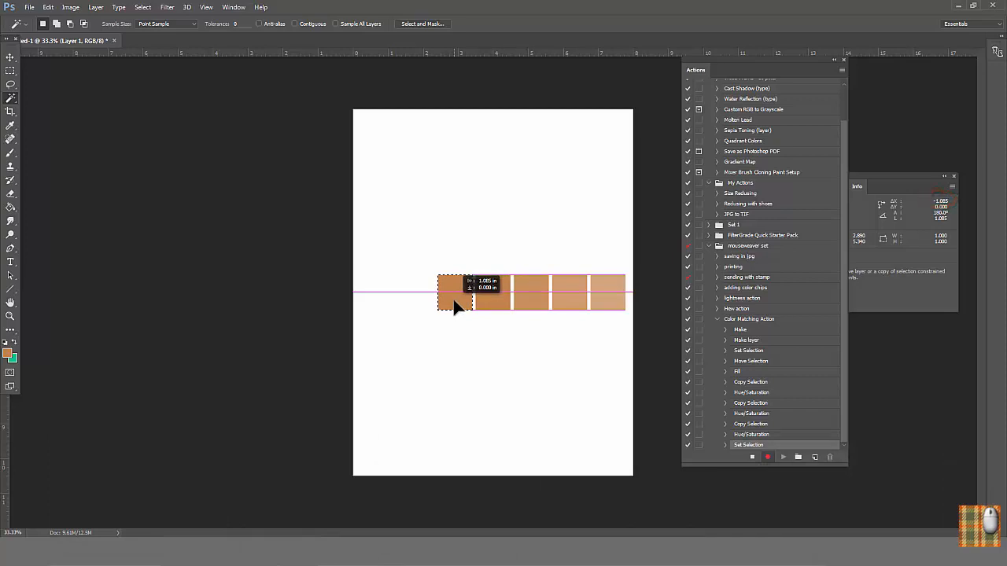
drag(454, 307, 455, 306)
Step: Record a Hue/Saturation adjustment with lightness -10 on the new square left of the base color, and stop recording
click(70, 7)
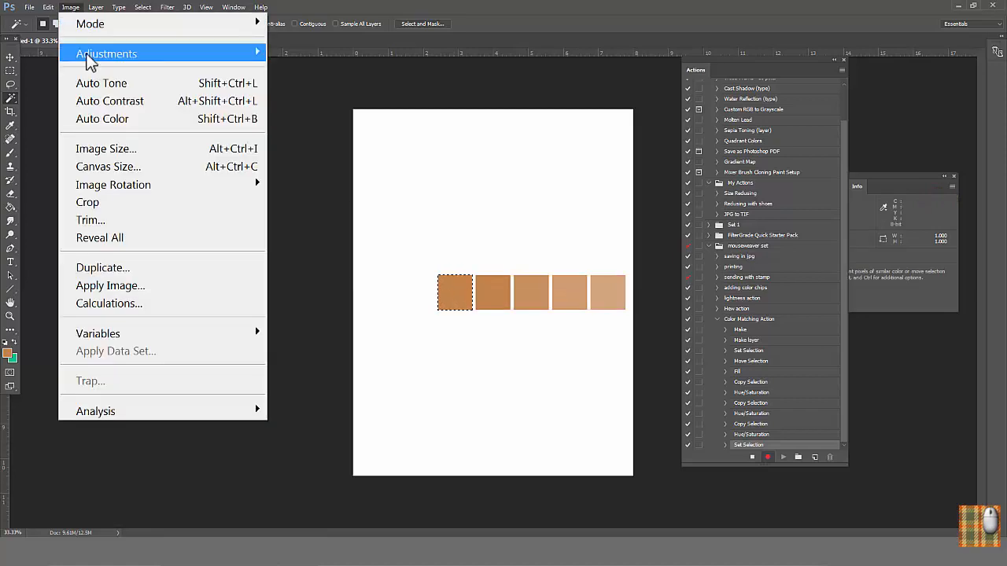
mouse_move(90, 65)
click(301, 154)
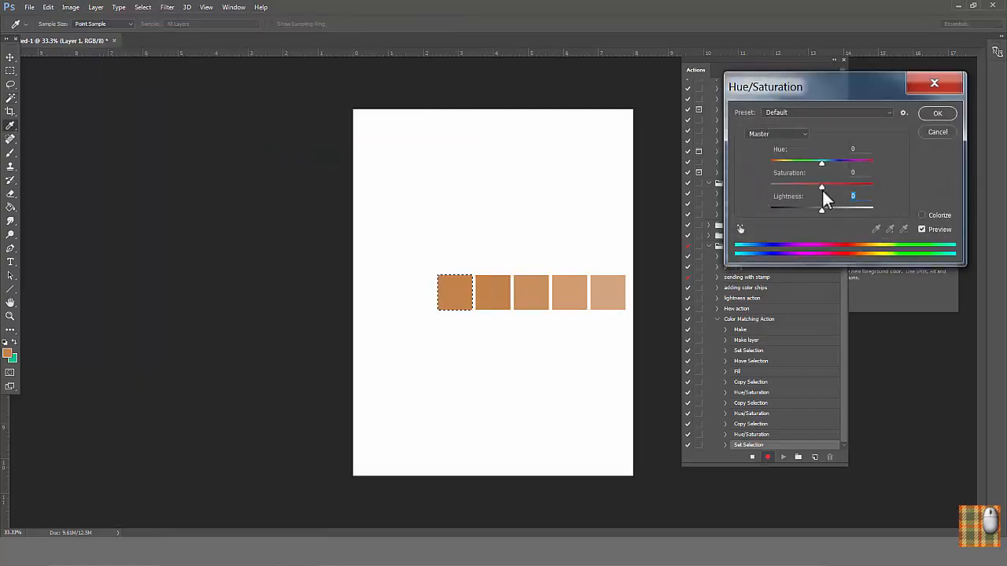
text(-10)
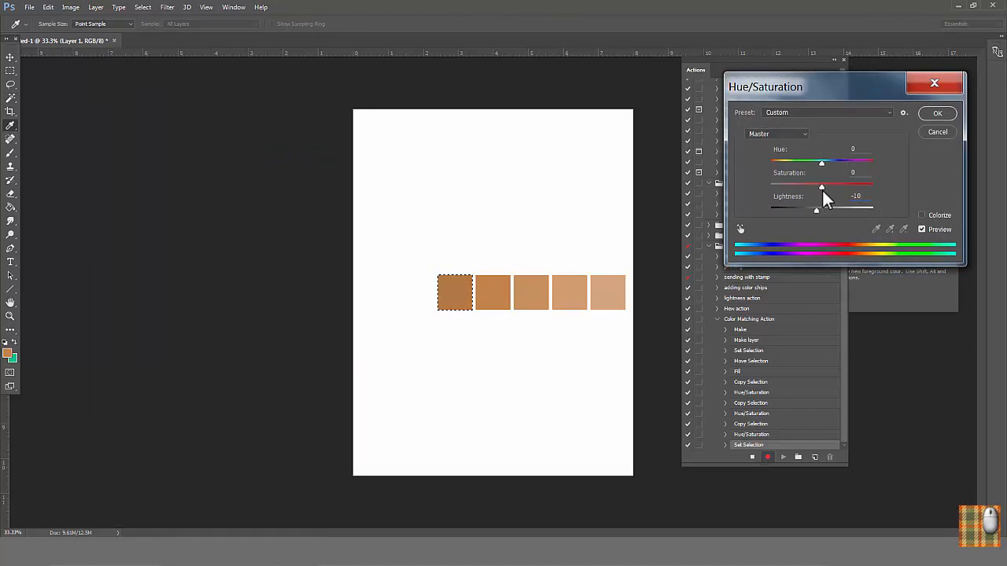
click(937, 116)
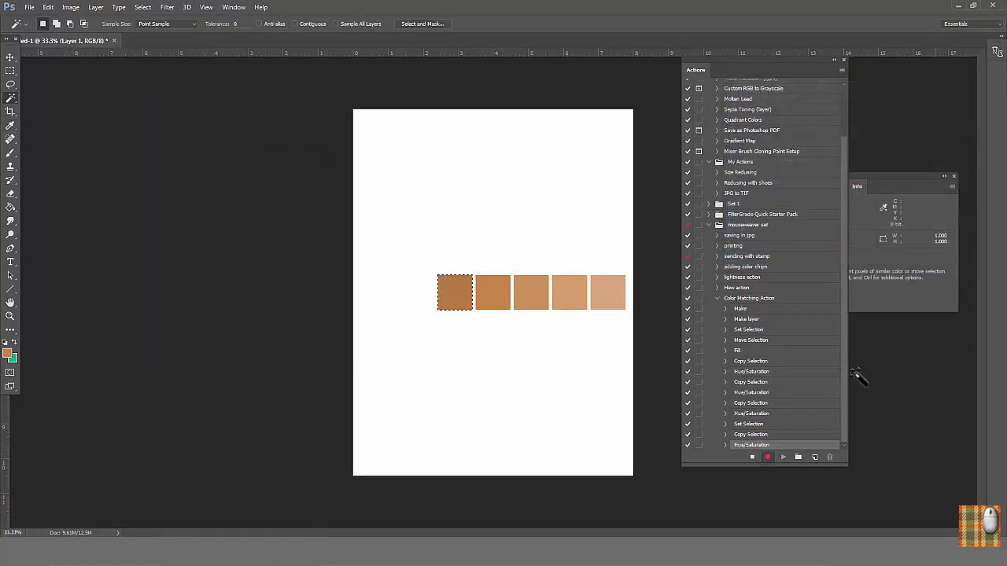
click(752, 457)
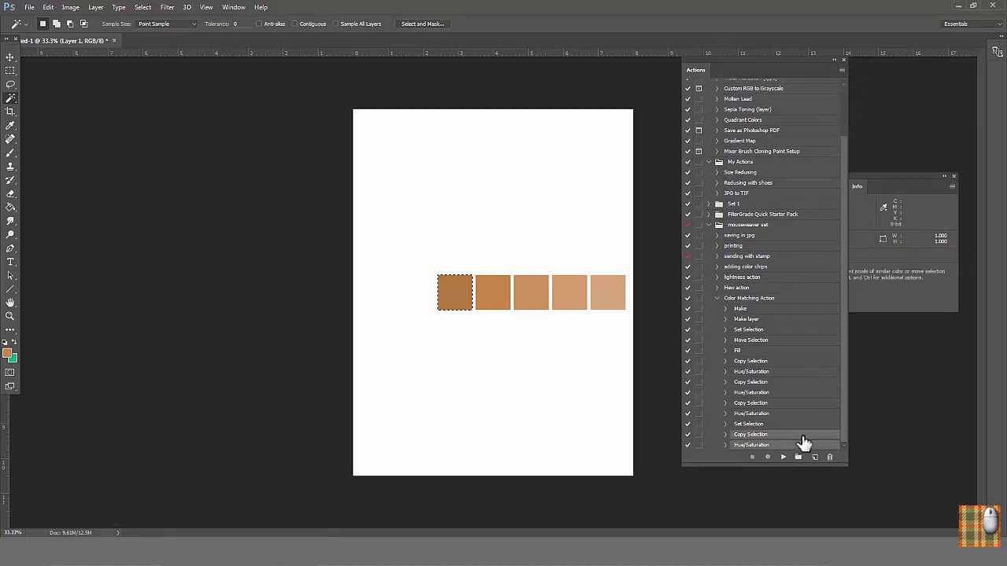
Step: Duplicate the darkening Copy Selection and Hue/Saturation steps and run the copies to add a second darker square at lightness -10
drag(799, 439, 816, 461)
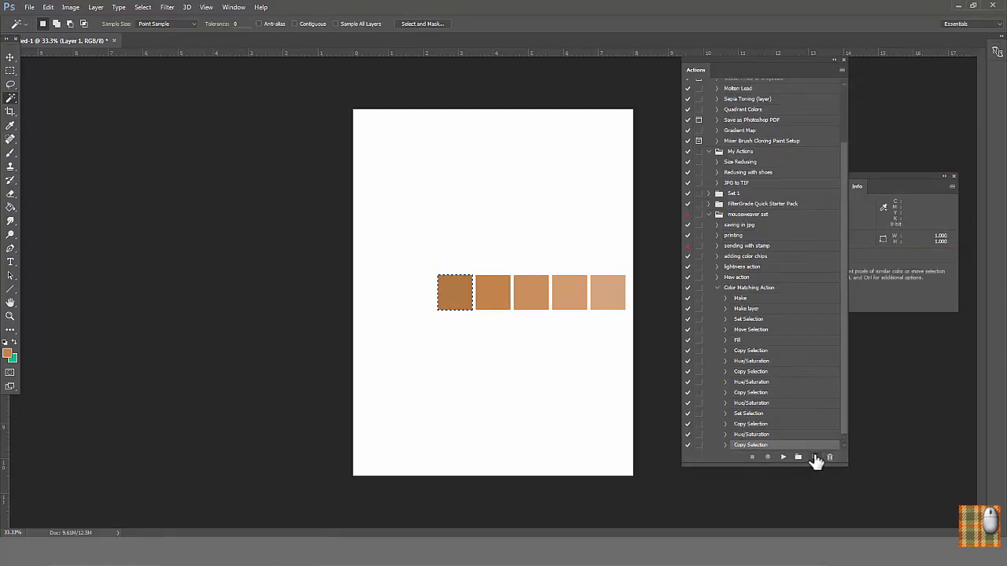
scroll(842, 421, down, 1)
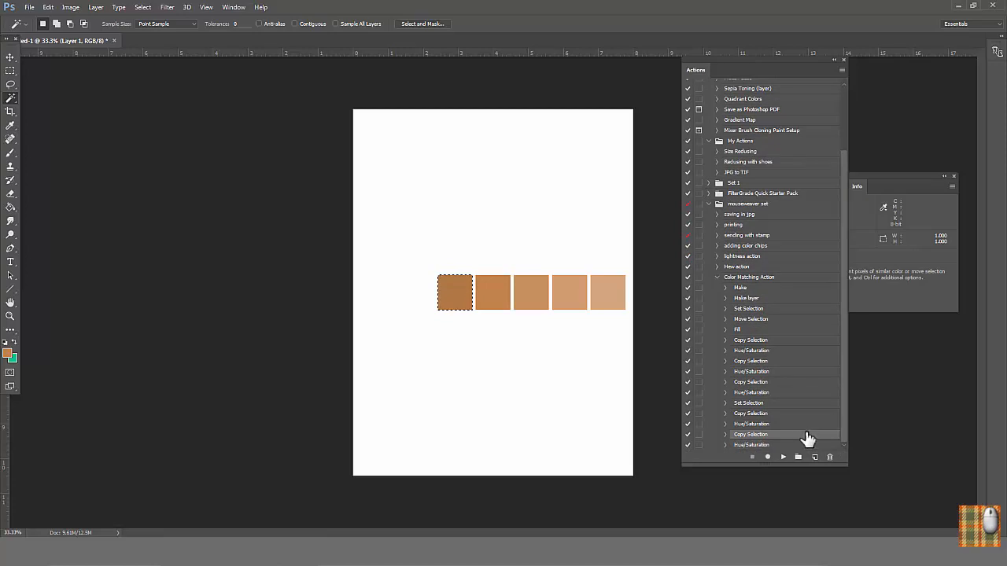
double_click(806, 435)
double_click(793, 446)
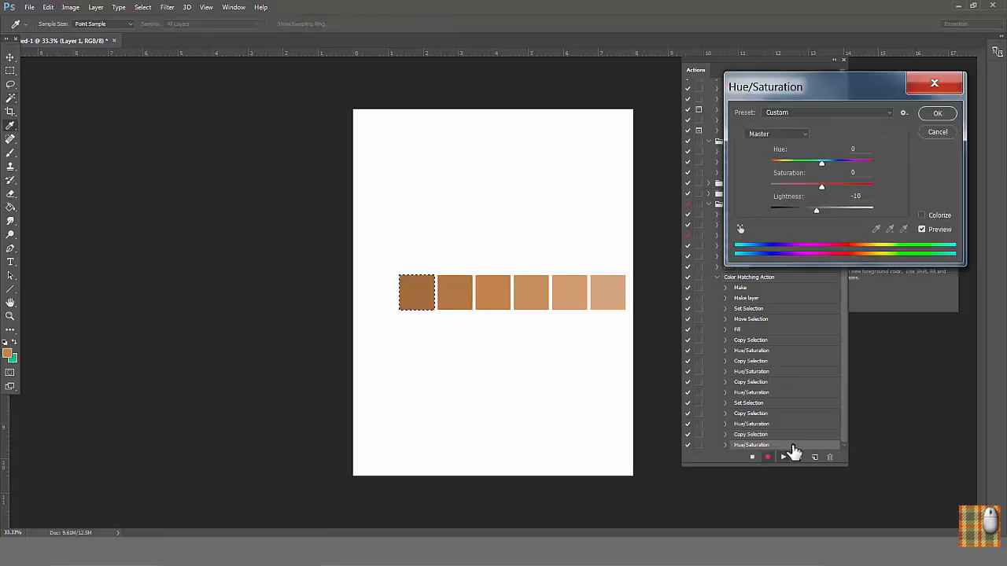
click(928, 114)
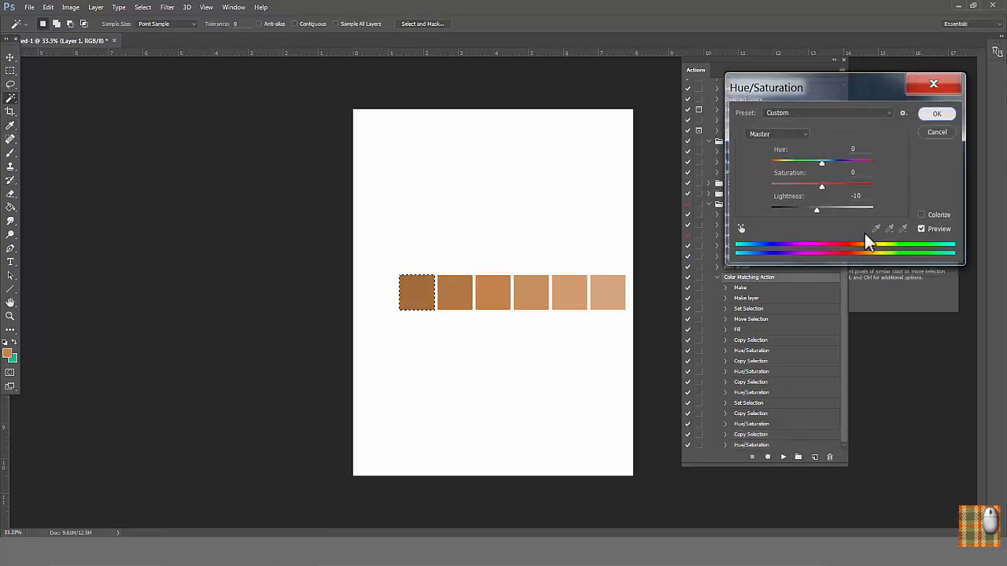
Step: Duplicate the last darkening pair of action steps once more and run it to add a third darker square at lightness -10
click(790, 435)
shift+click(789, 444)
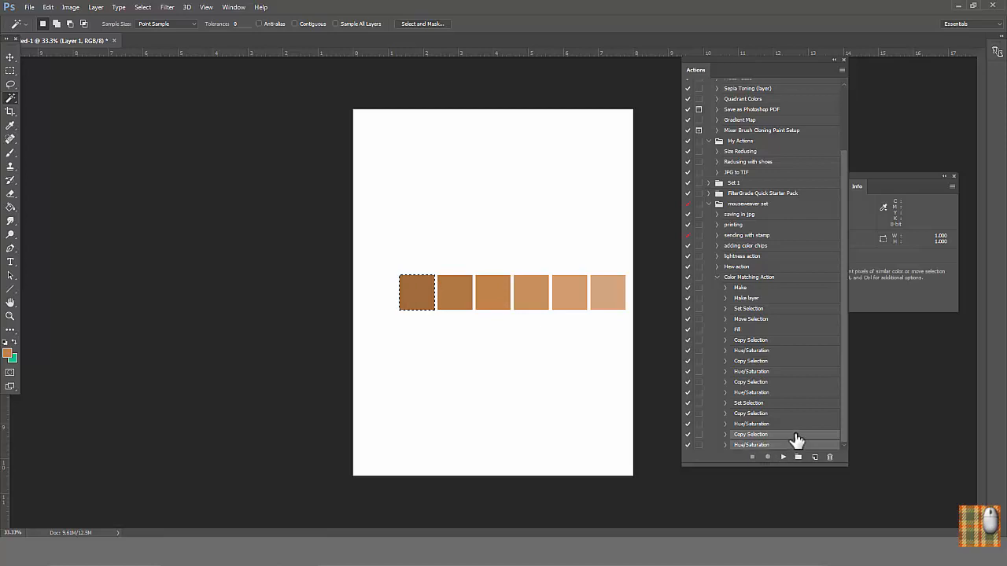
drag(797, 439, 815, 456)
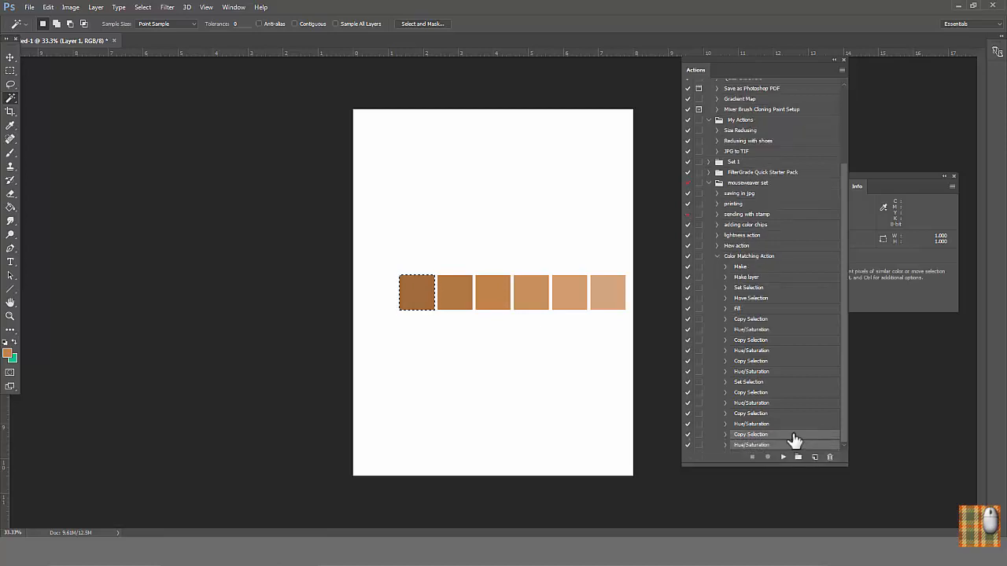
double_click(793, 436)
double_click(782, 447)
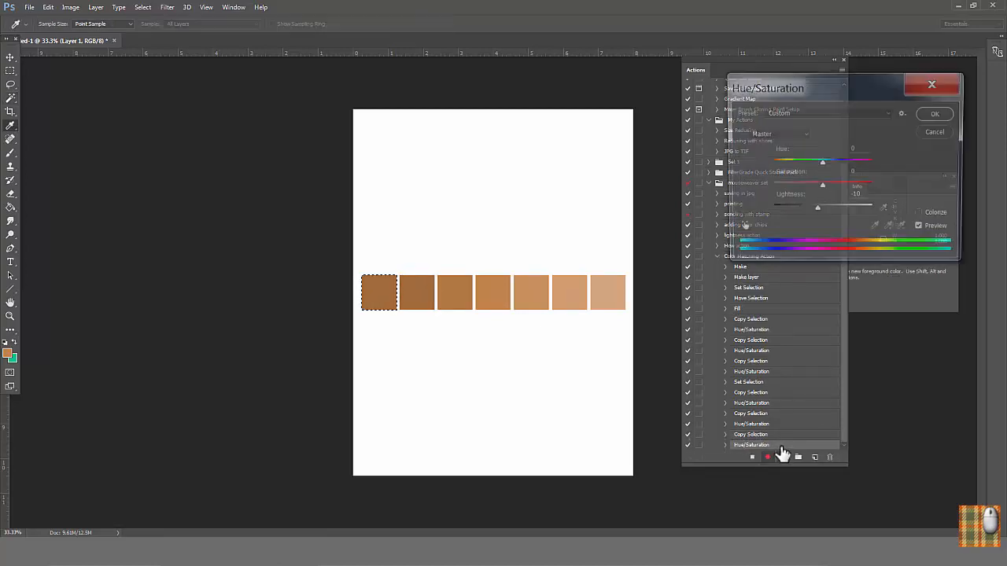
click(938, 115)
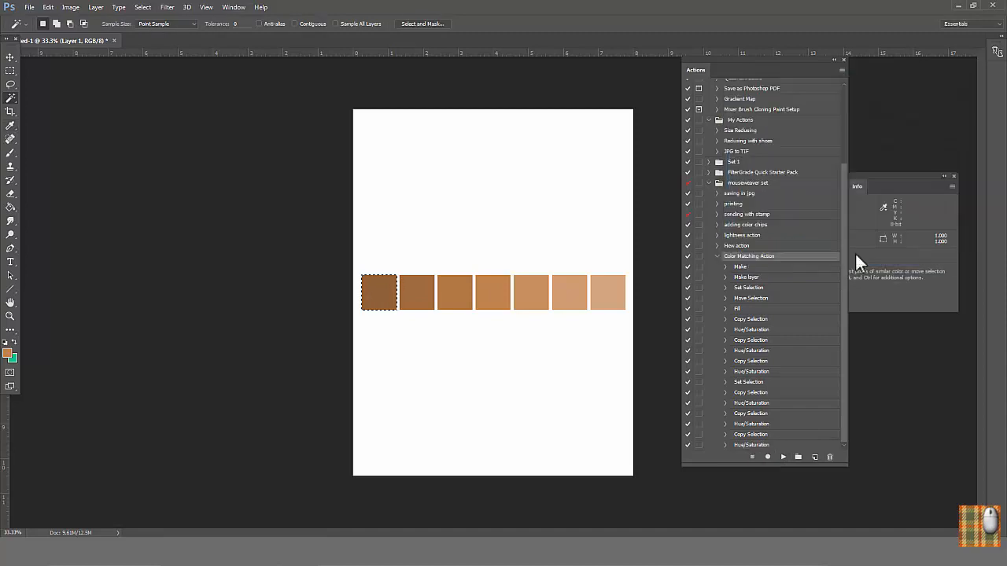
key(w)
double_click(763, 404)
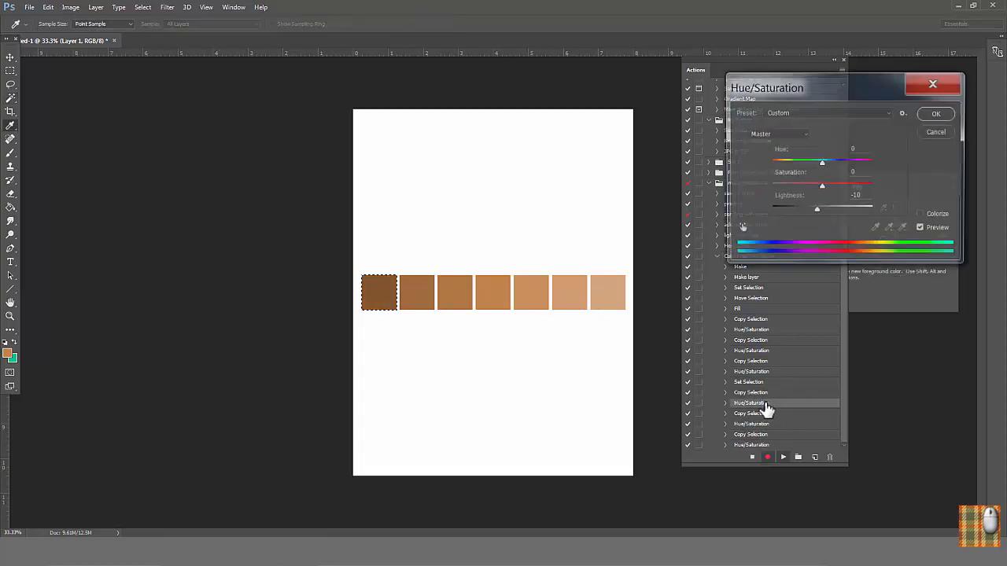
click(856, 196)
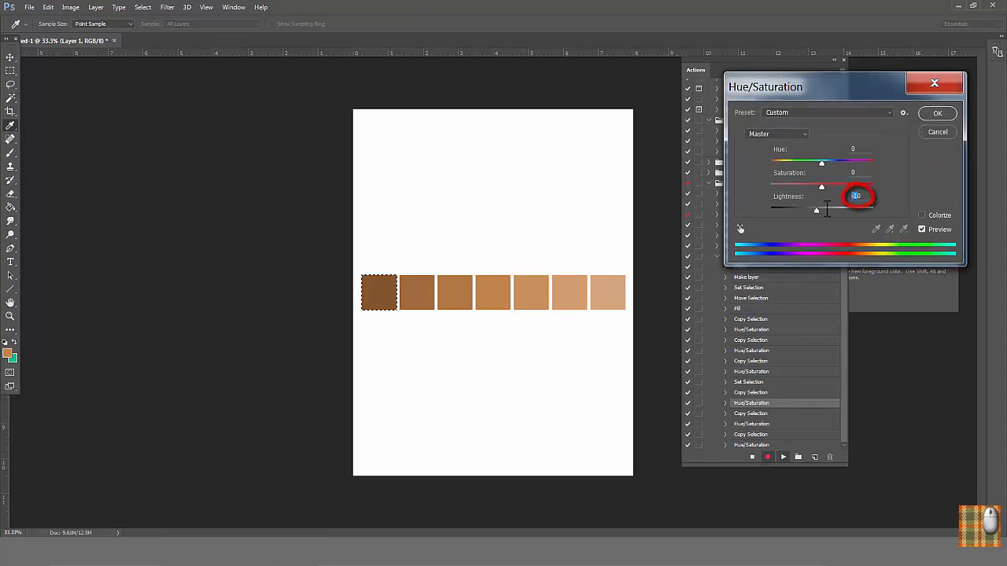
text(-20)
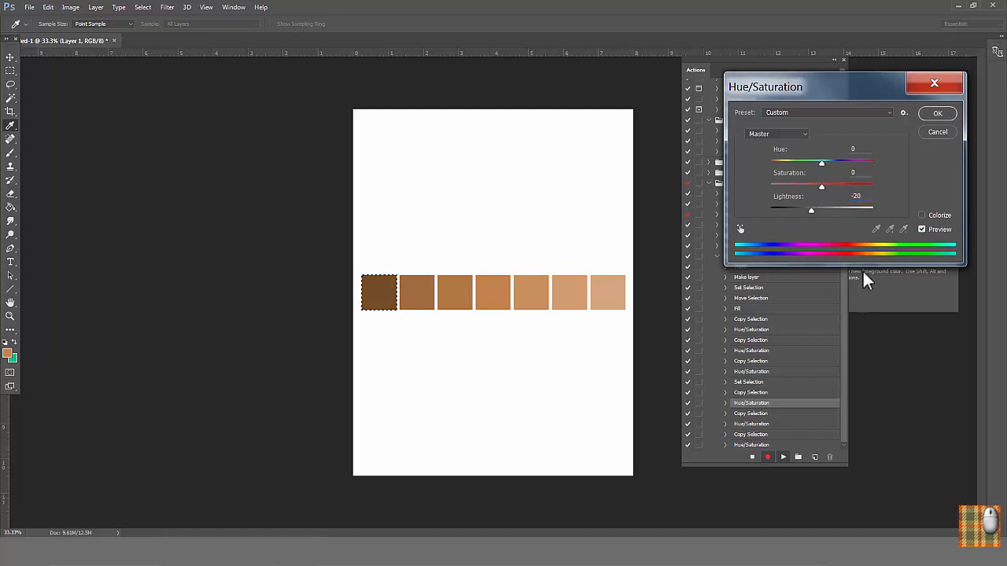
click(939, 131)
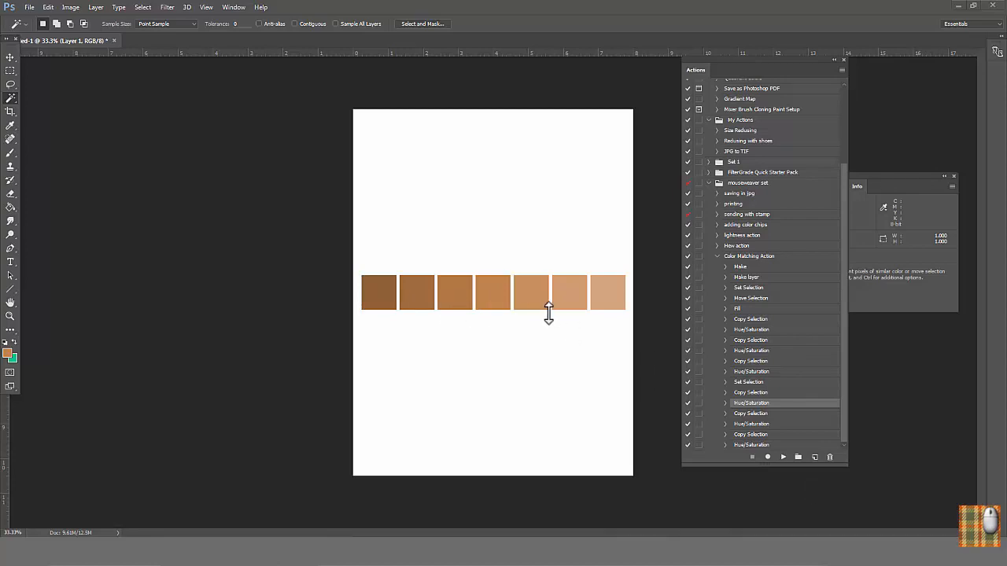
Step: Resume recording after the action's last Hue/Saturation step, select the whole row of seven squares, and duplicate it directly above the original row
click(844, 429)
click(761, 445)
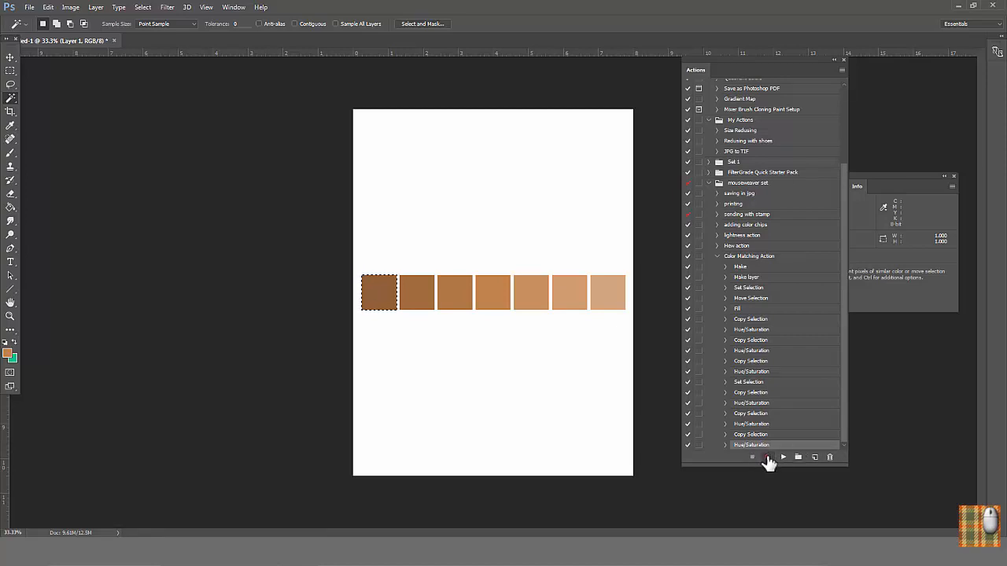
click(768, 458)
key(m)
drag(353, 259, 617, 266)
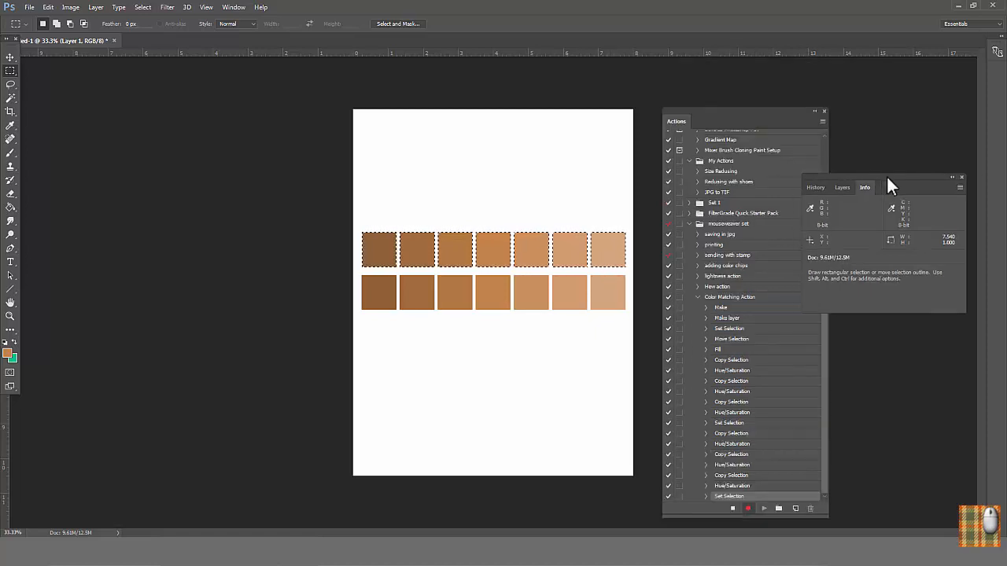
Step: Record a Hue/Saturation adjustment with hue +10 on the duplicated row above the original, and stop recording
drag(887, 176, 900, 177)
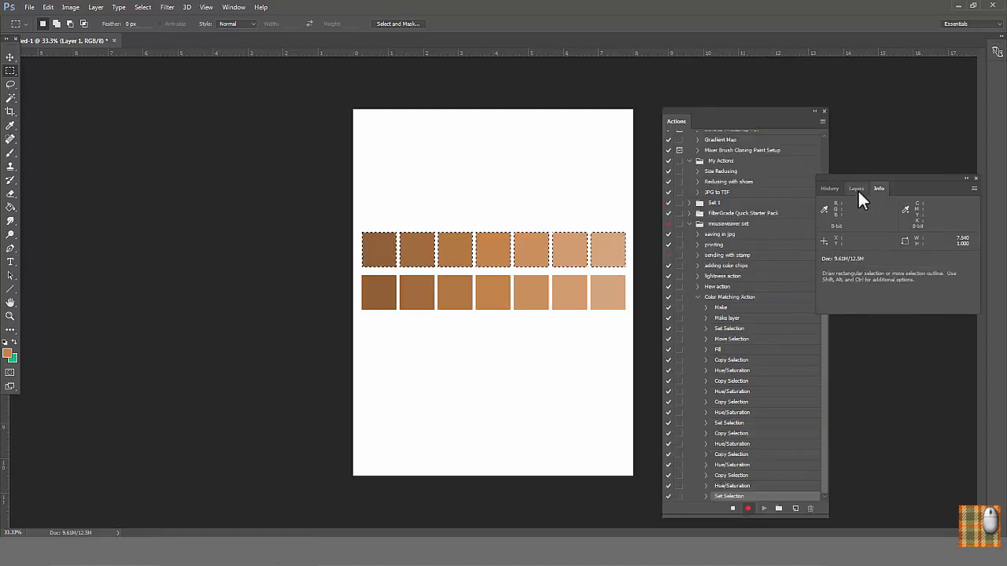
click(857, 189)
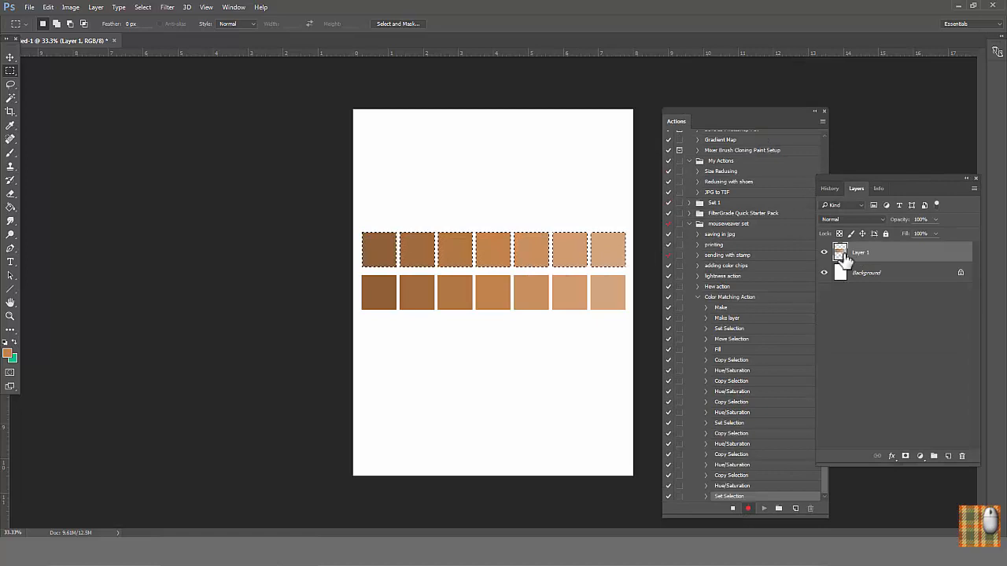
click(70, 7)
mouse_move(84, 63)
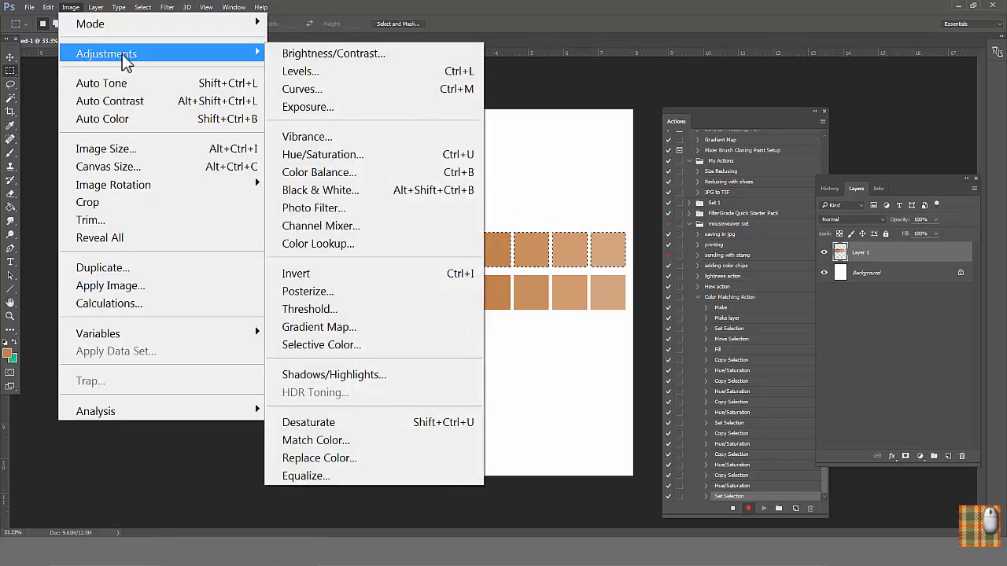
click(354, 153)
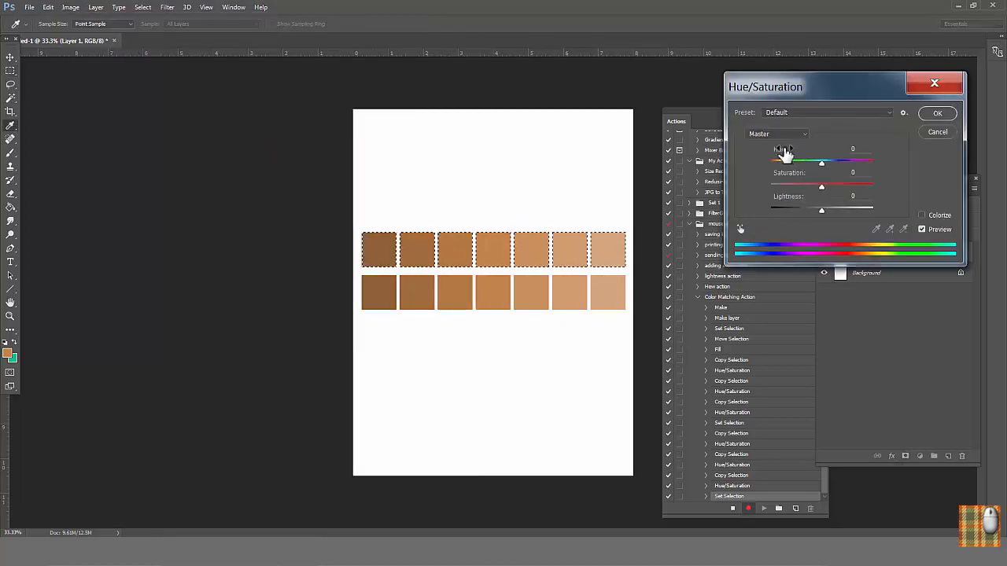
text(10)
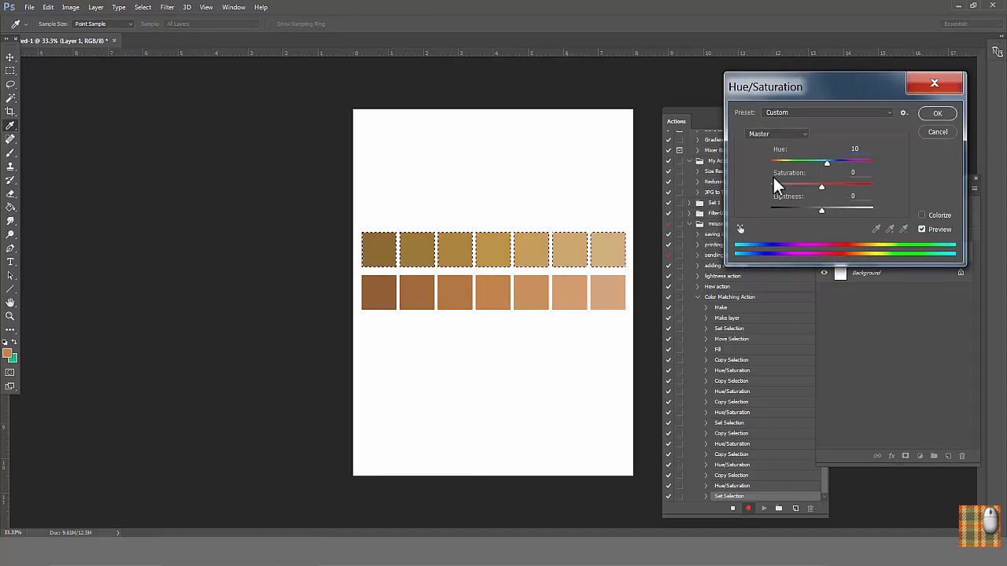
click(936, 112)
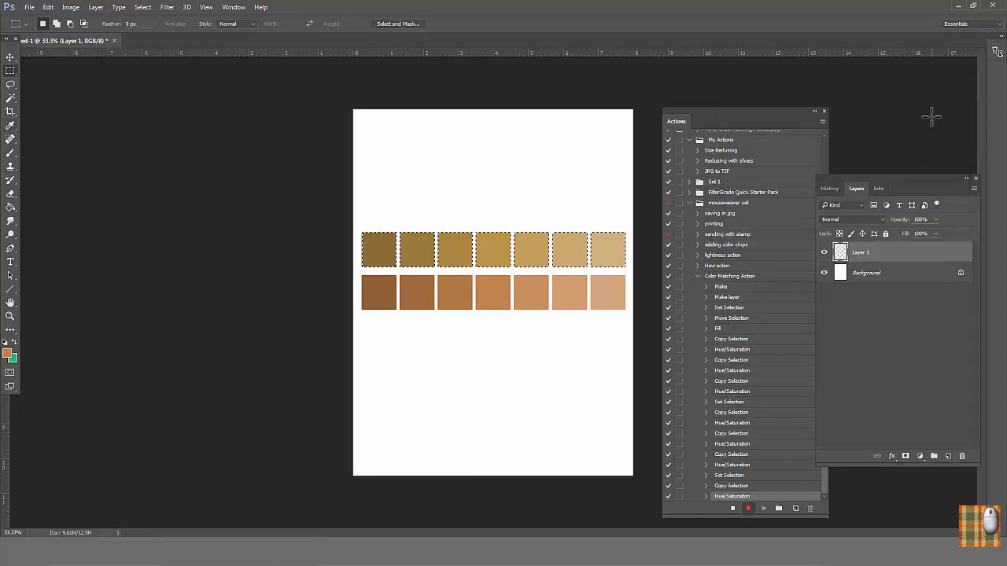
click(733, 508)
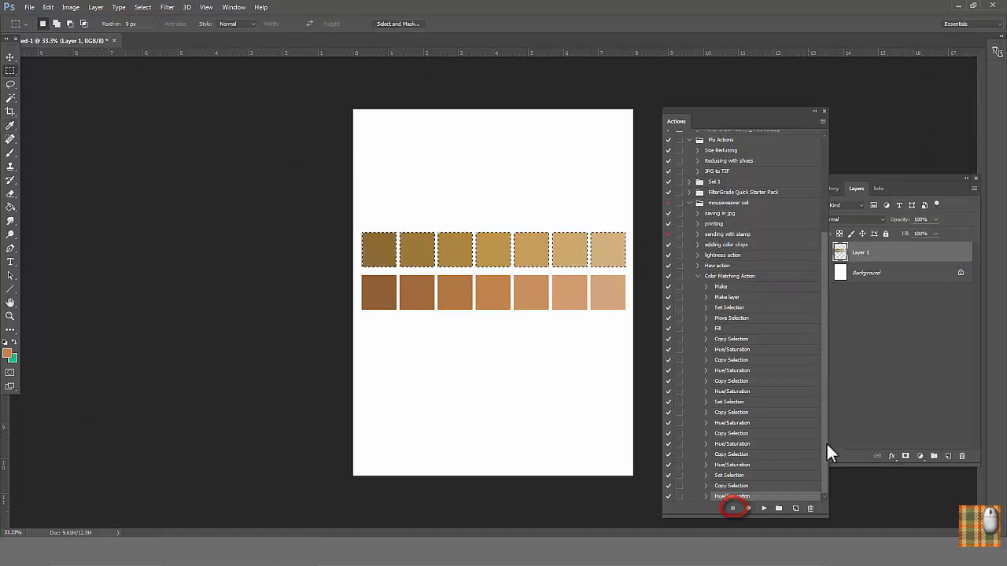
Step: Duplicate the row's Copy Selection and Hue/Saturation action steps and run the copies to add a second row above at hue +10
drag(767, 487, 795, 509)
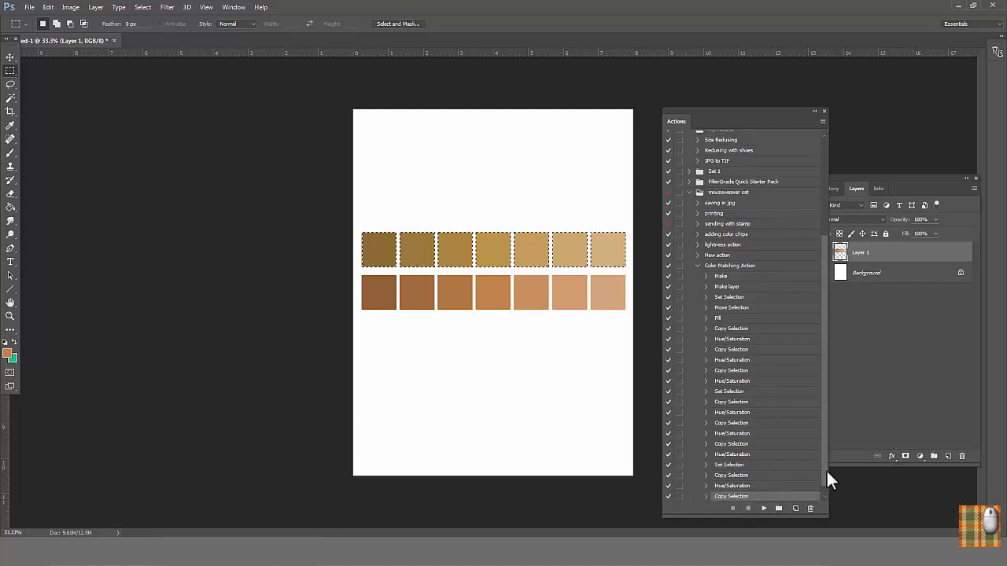
drag(826, 470, 822, 488)
click(764, 508)
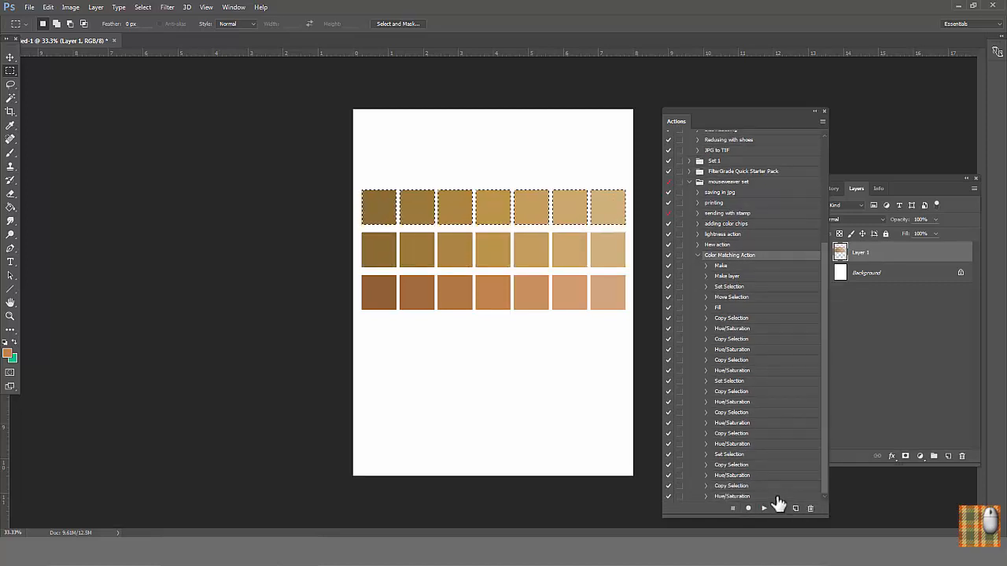
double_click(776, 497)
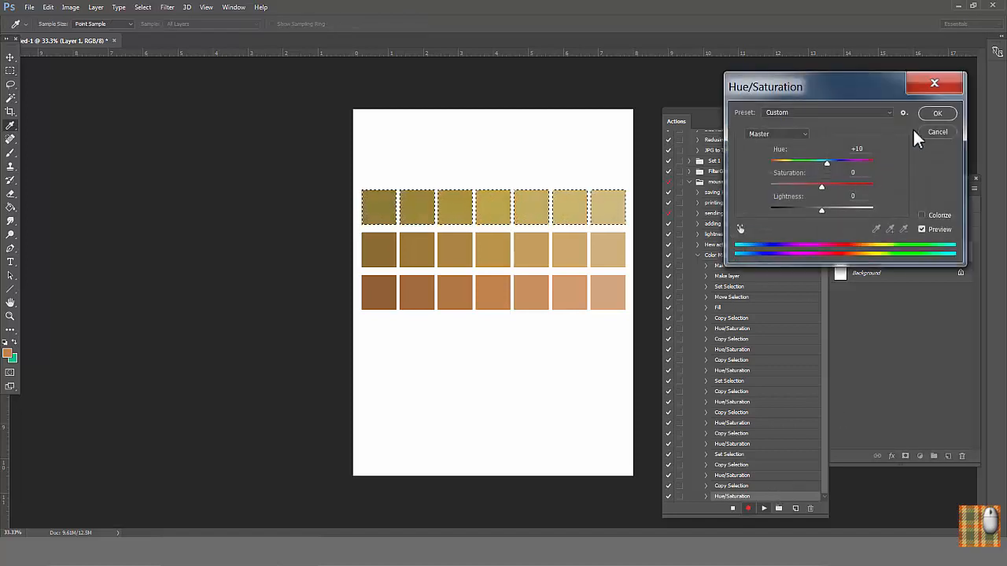
click(937, 112)
Step: Duplicate the last hue-shifting pair of action steps once more and run it to add a third row above at hue +10
click(774, 487)
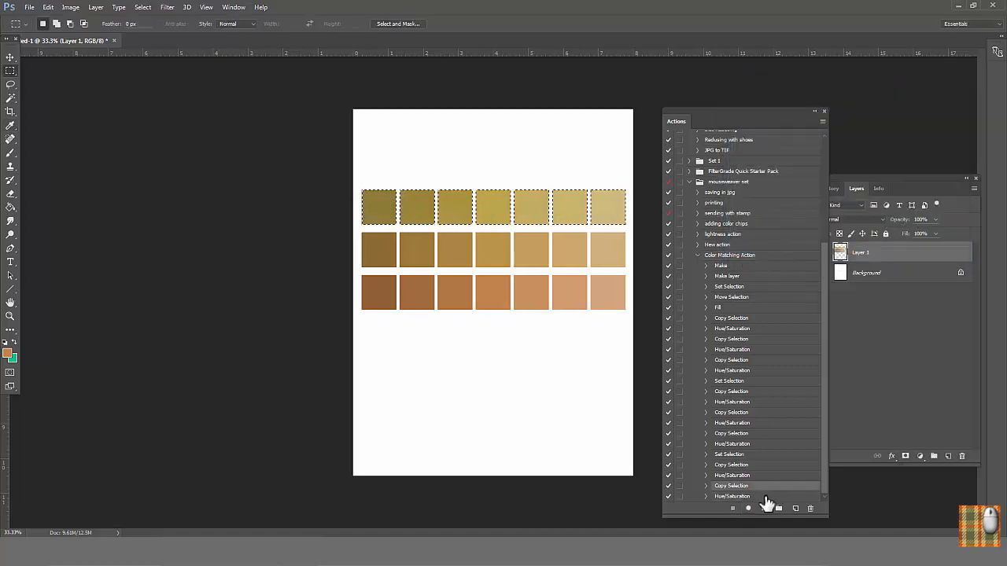
shift+click(767, 498)
drag(785, 489, 796, 508)
drag(824, 476, 823, 489)
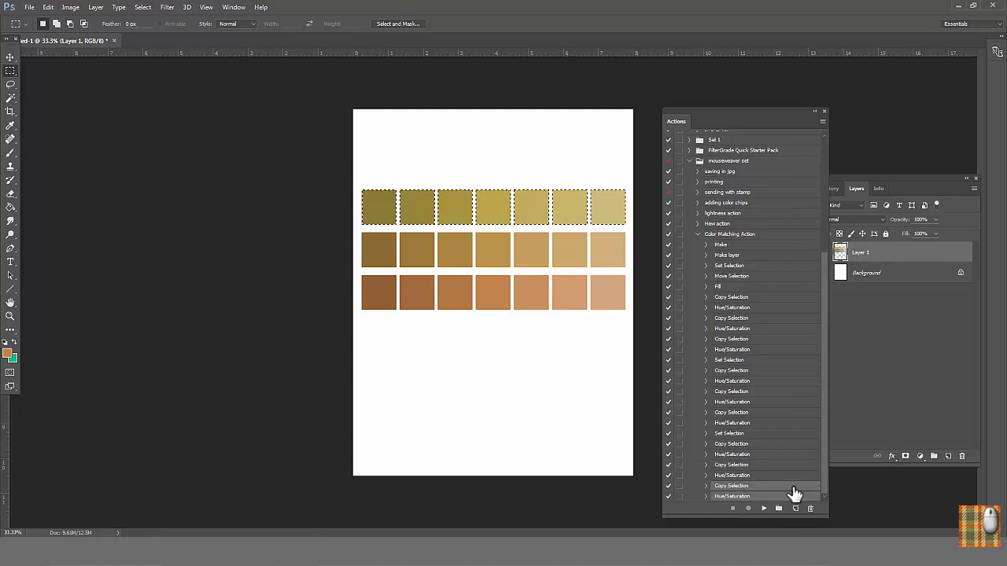
double_click(790, 487)
double_click(784, 497)
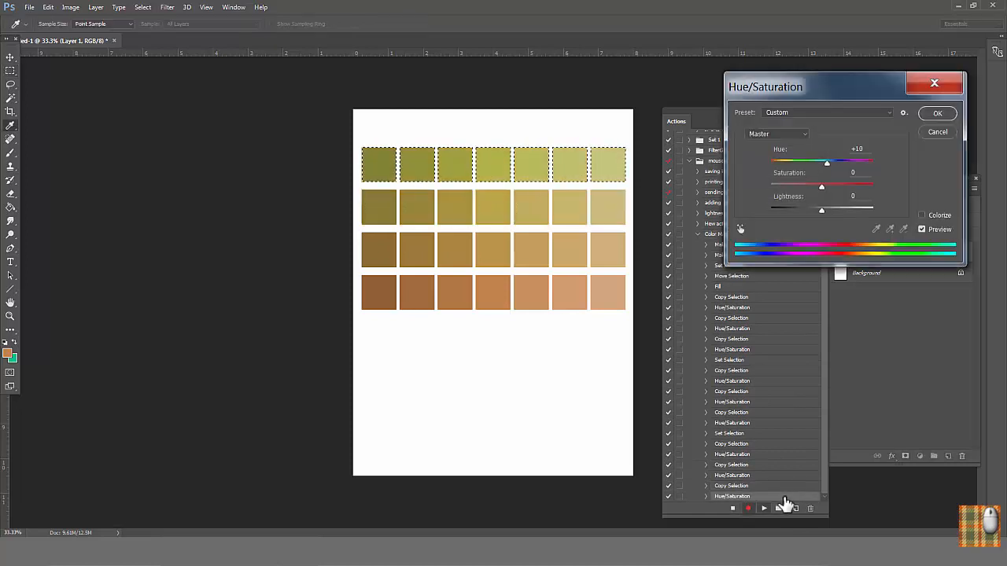
click(936, 114)
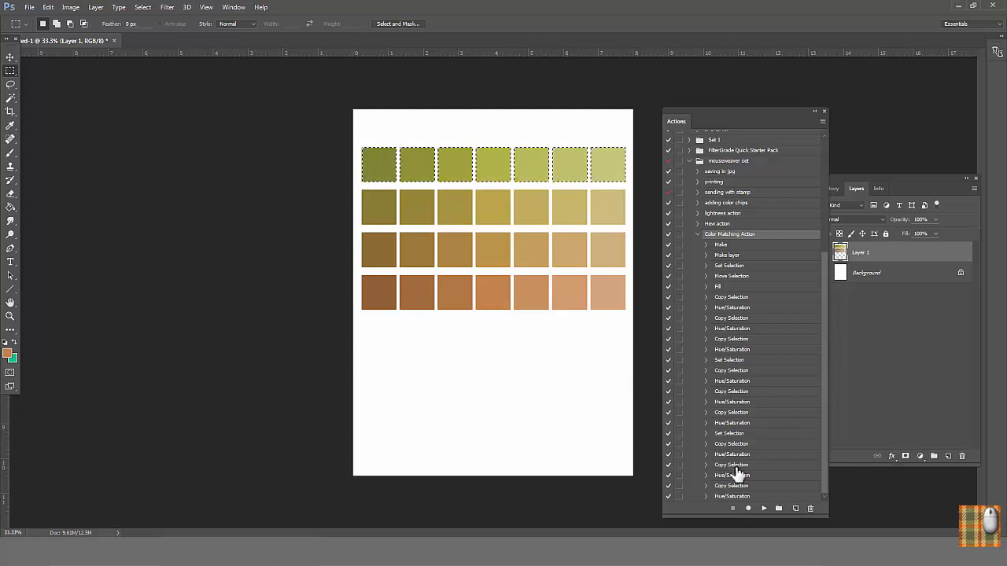
Step: Resume recording at the end of the action, select the original row of seven squares, and duplicate it directly below
click(748, 509)
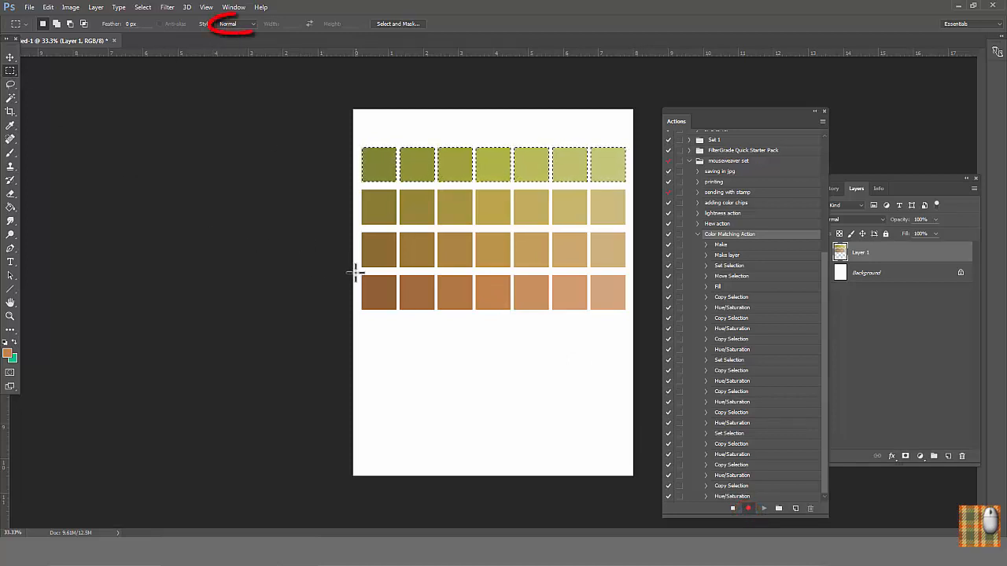
drag(355, 273, 606, 297)
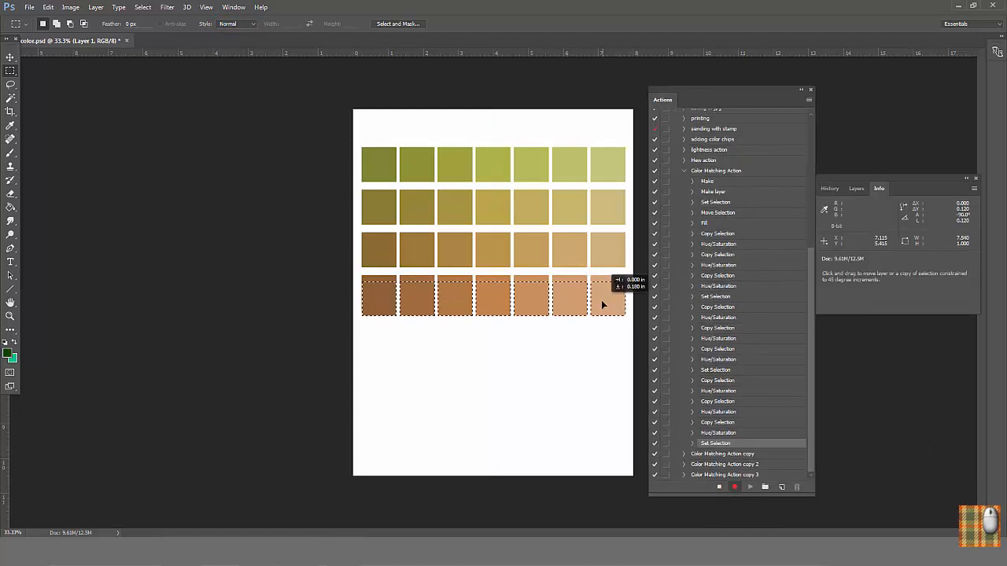
drag(601, 300, 595, 337)
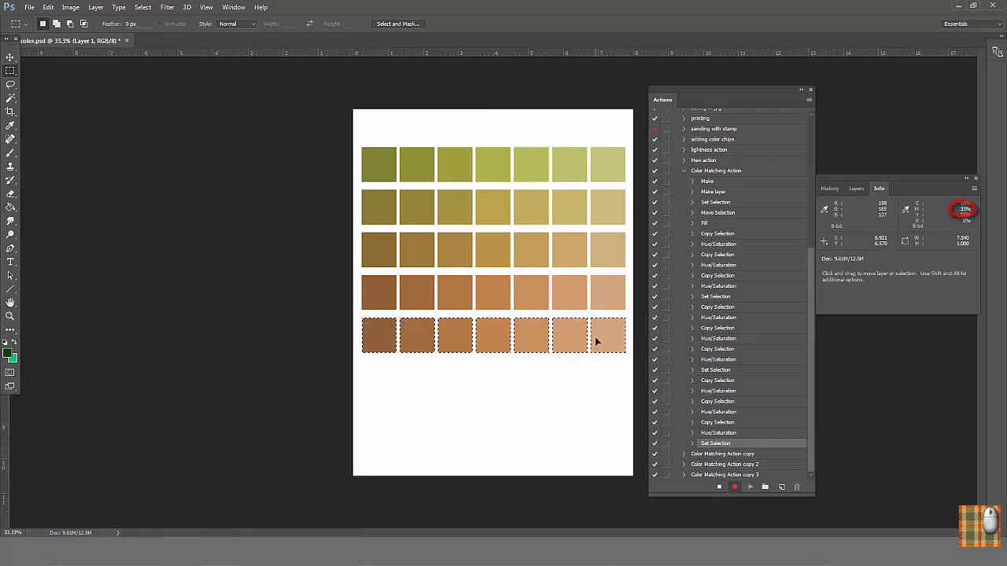
Step: Record a Hue/Saturation adjustment with hue -10 on the new row below the original, and stop recording
click(70, 8)
mouse_move(156, 61)
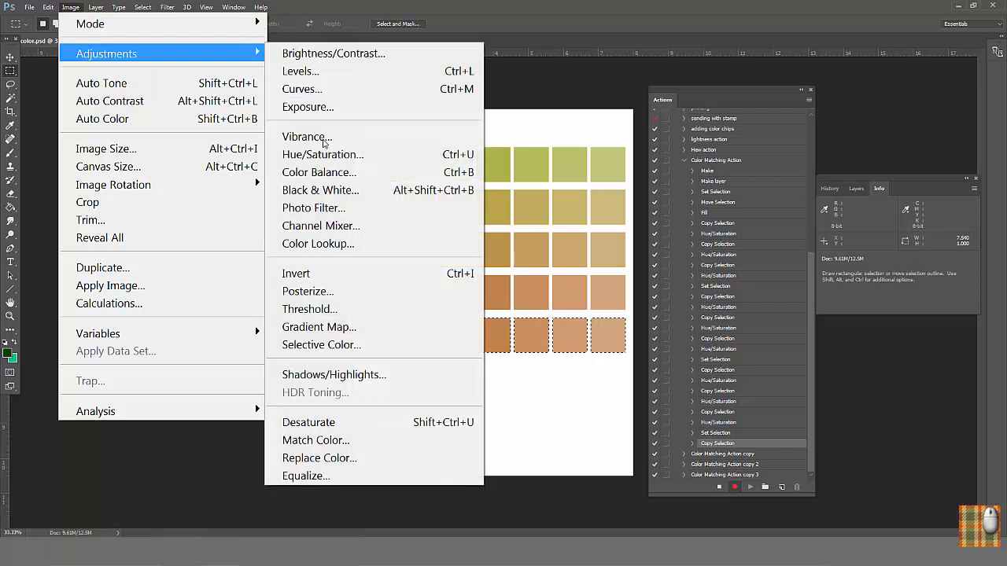
click(339, 155)
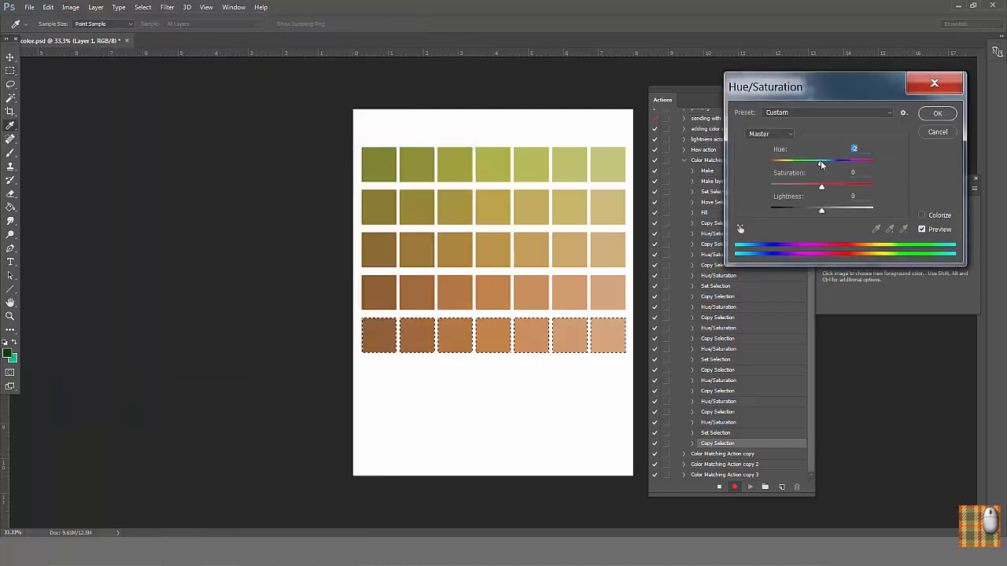
drag(821, 164, 818, 164)
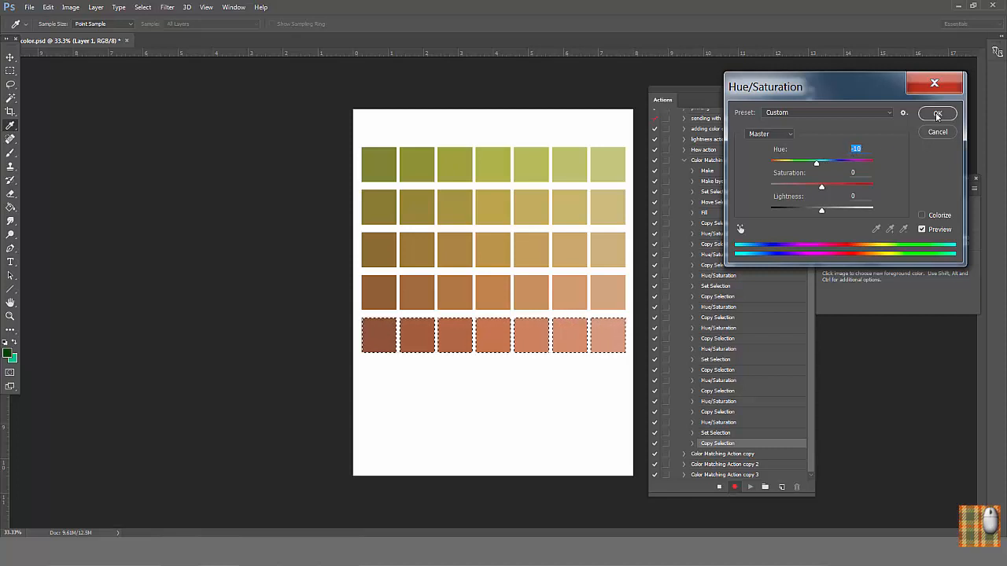
click(937, 114)
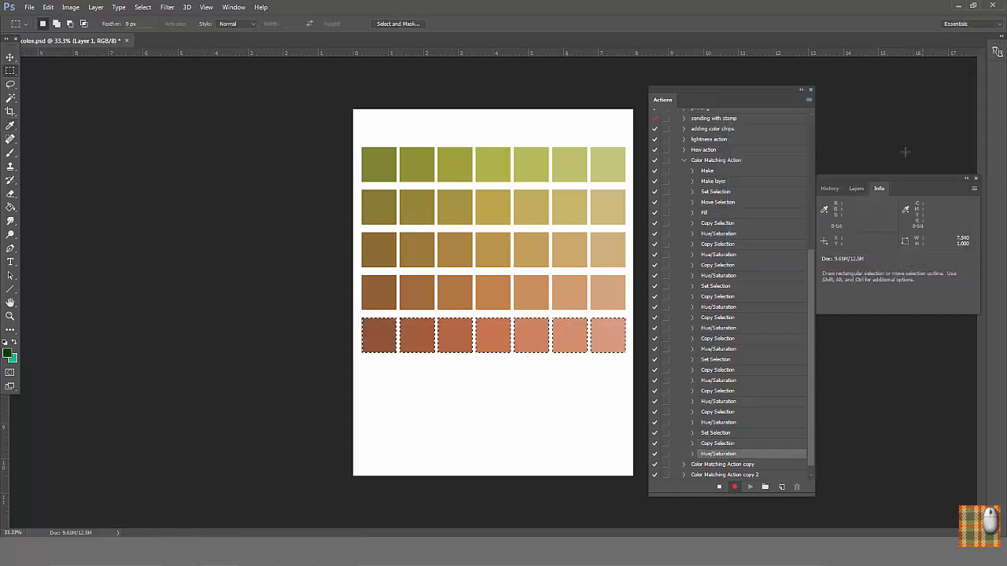
click(719, 487)
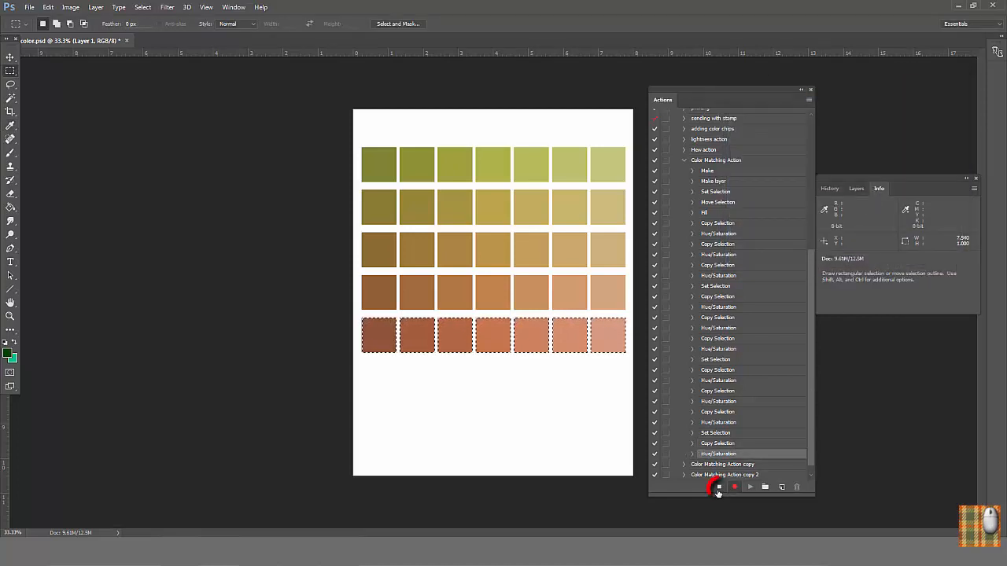
Step: Duplicate the hue -10 Copy Selection and Hue/Saturation steps and run the copies to add a second row below the original
click(758, 447)
shift+click(757, 456)
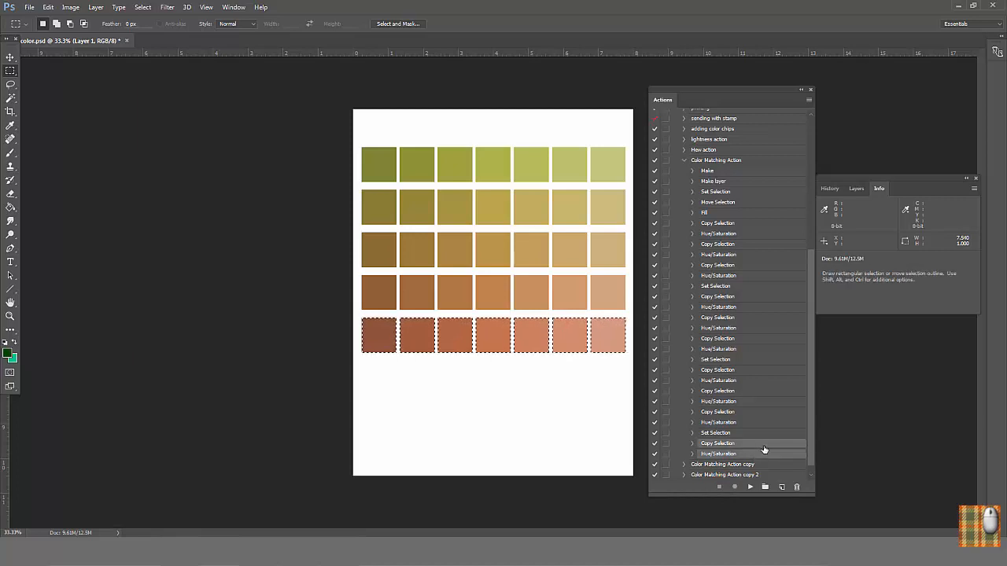
drag(766, 446, 781, 487)
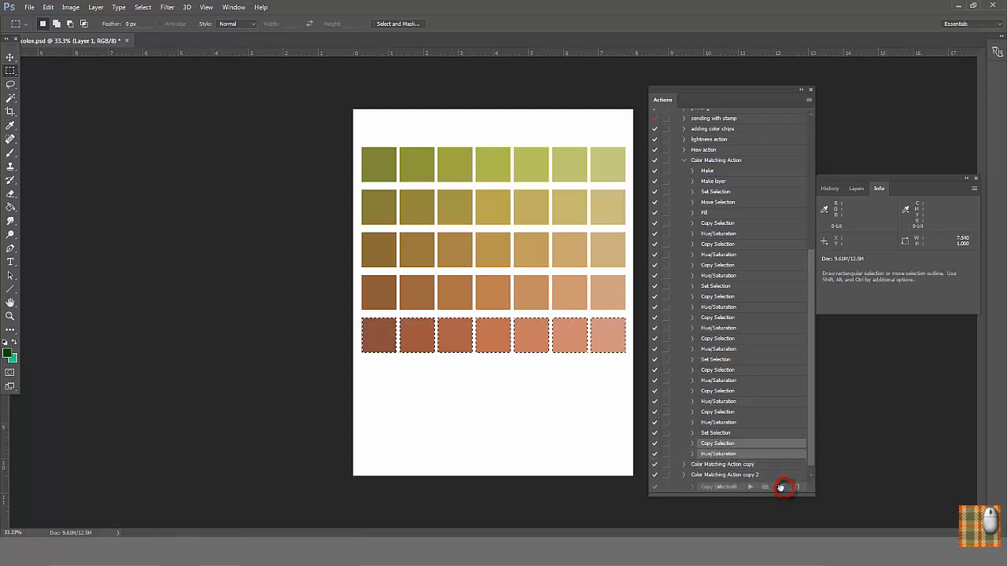
ctrl+double_click(763, 467)
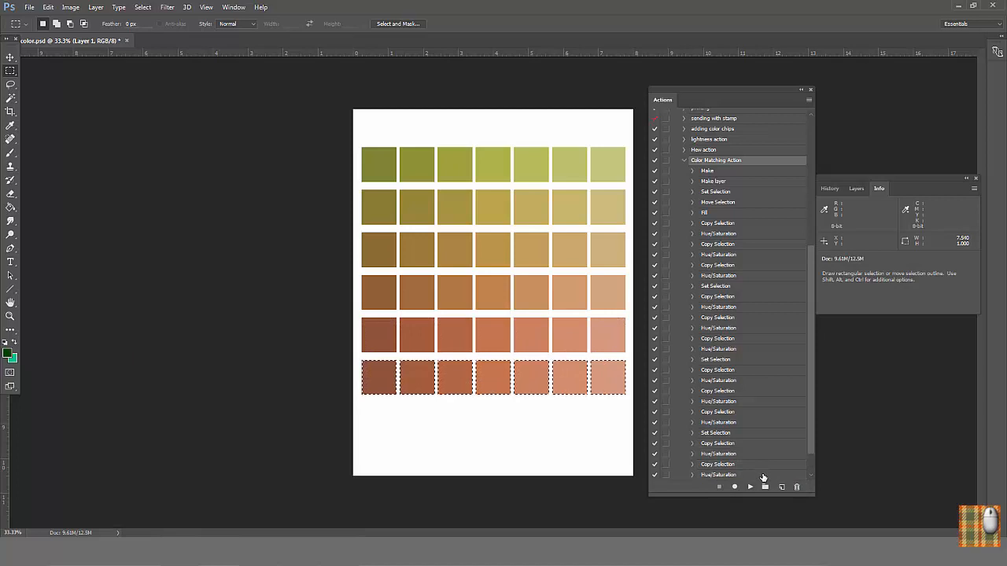
double_click(762, 475)
click(936, 114)
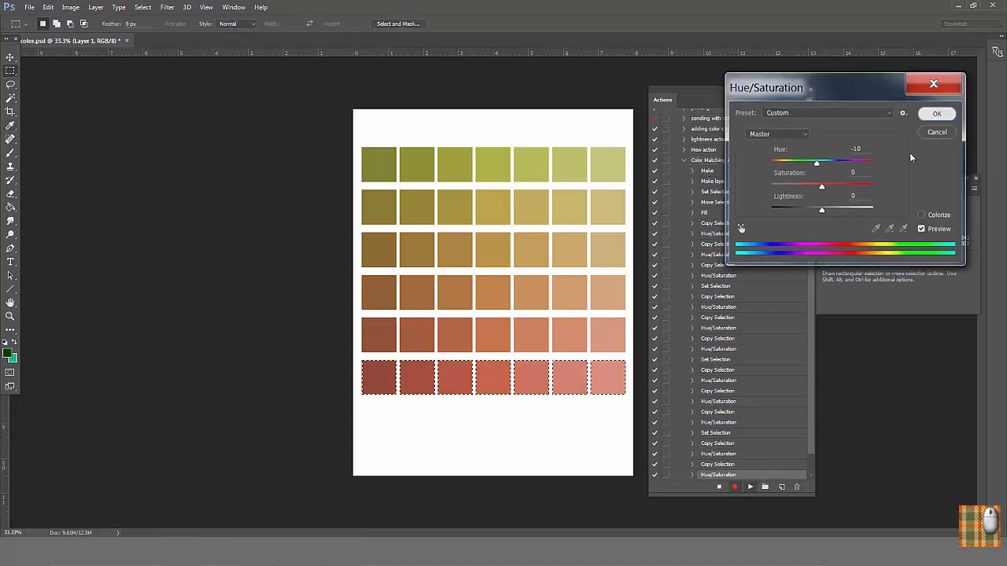
Step: Duplicate the last hue -10 pair of action steps, run it to add a third row below the original, and deselect the row
drag(809, 402, 808, 430)
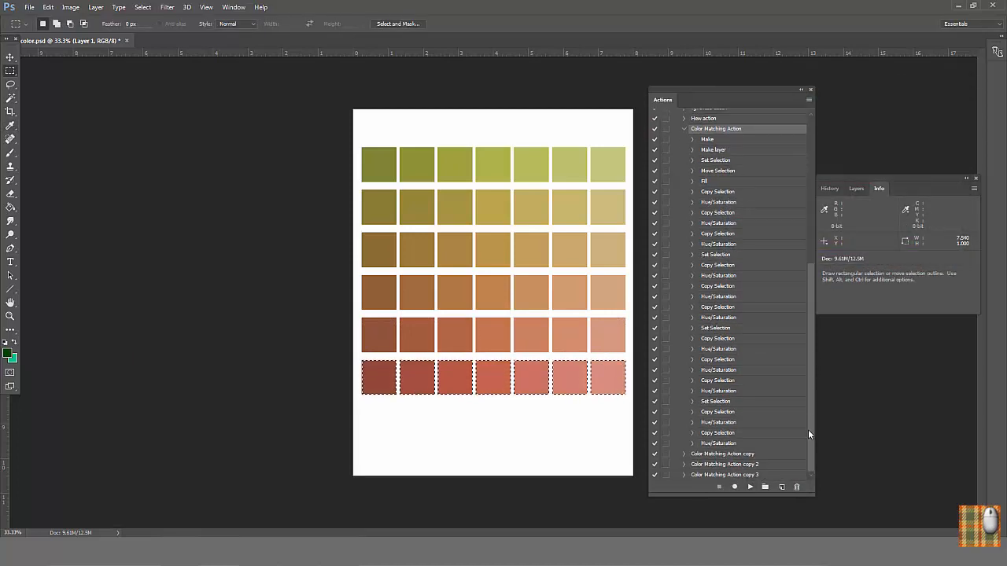
click(753, 433)
drag(761, 439, 781, 487)
double_click(767, 456)
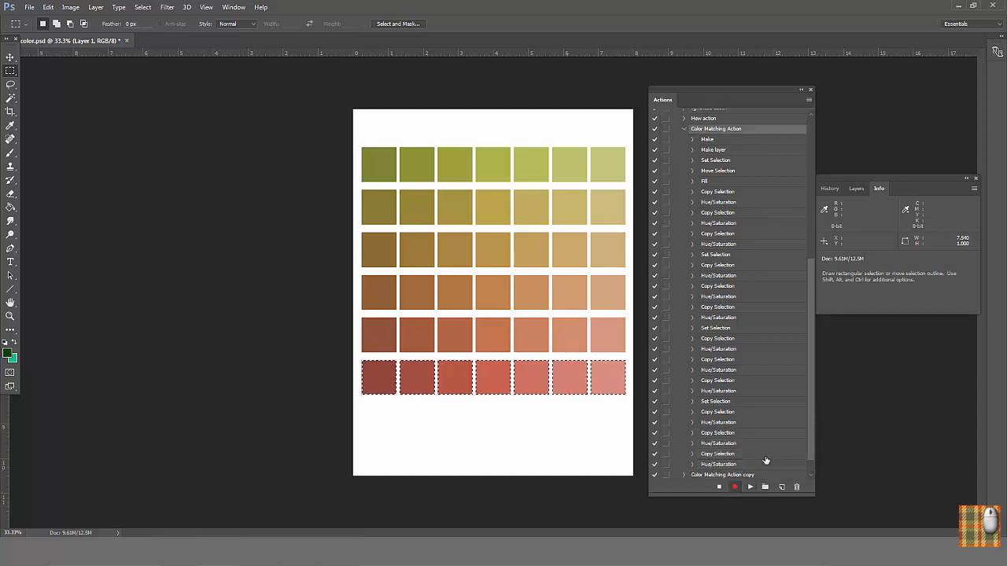
click(762, 466)
double_click(762, 467)
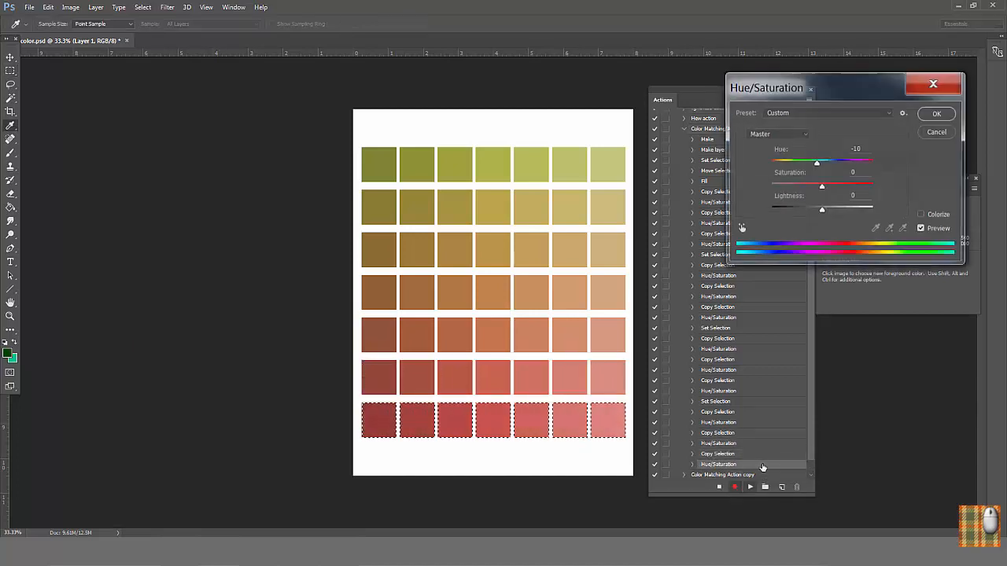
click(940, 116)
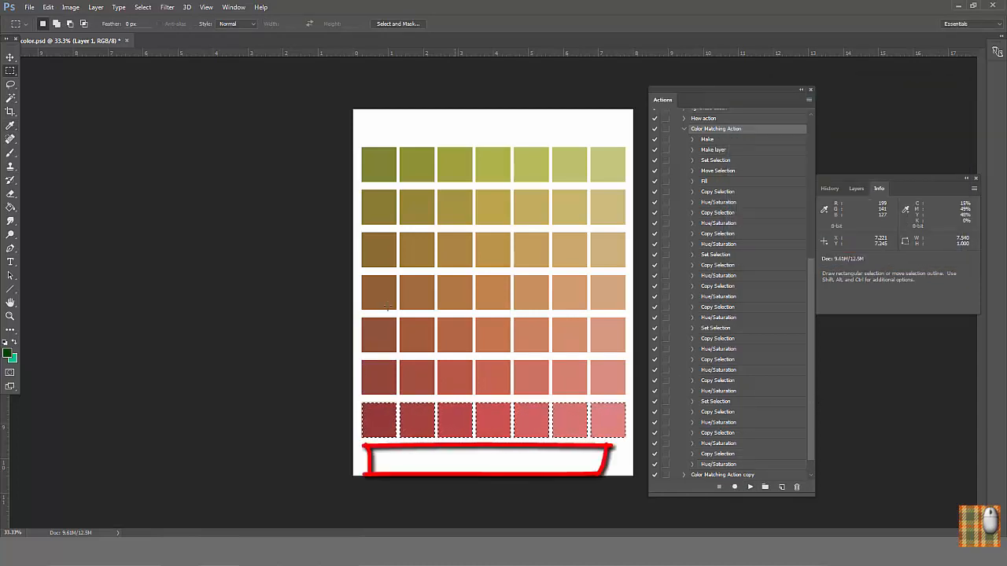
click(143, 7)
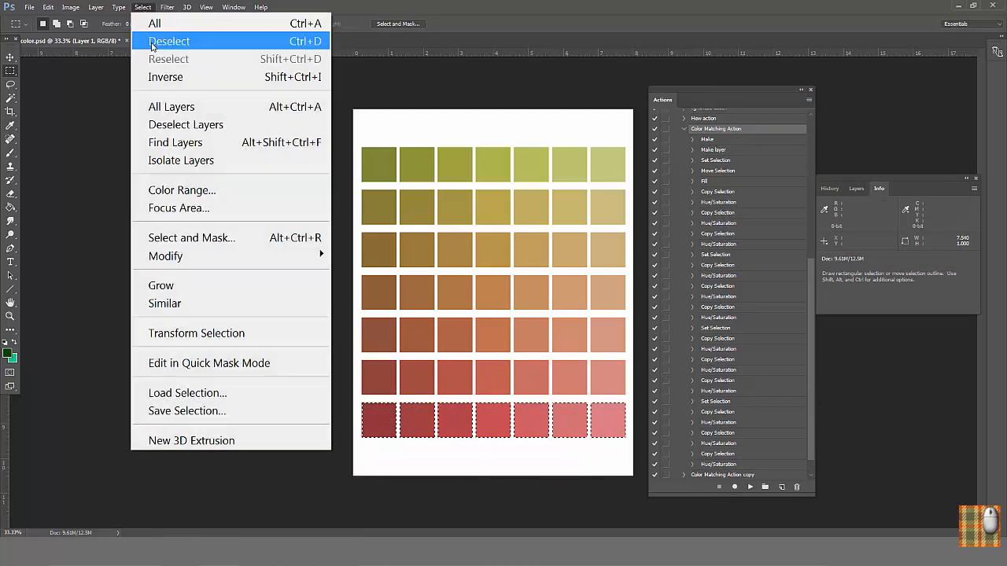
click(157, 43)
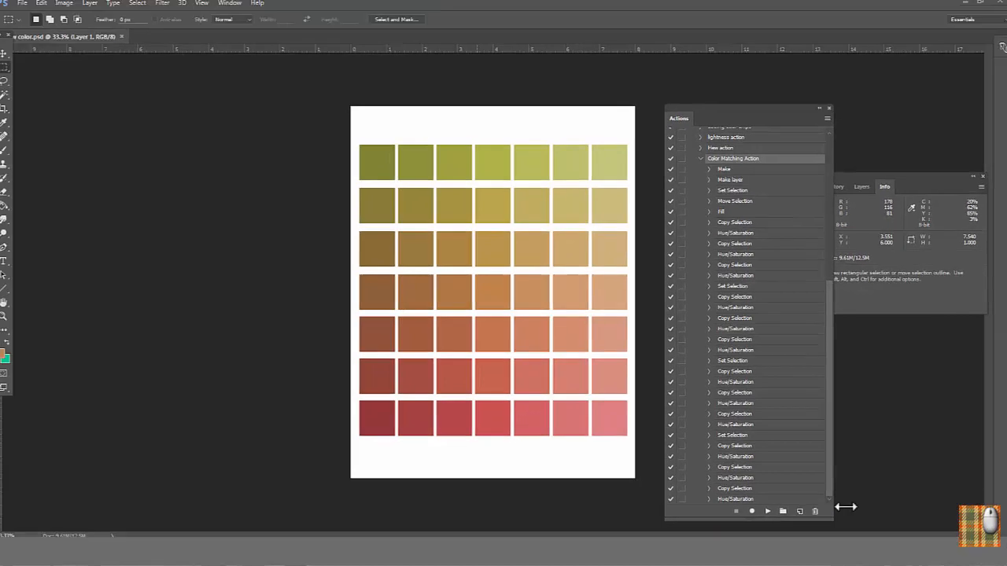
Step: Save the finished chip sheet in the Color Matching folder as "coral color.psd"
click(29, 7)
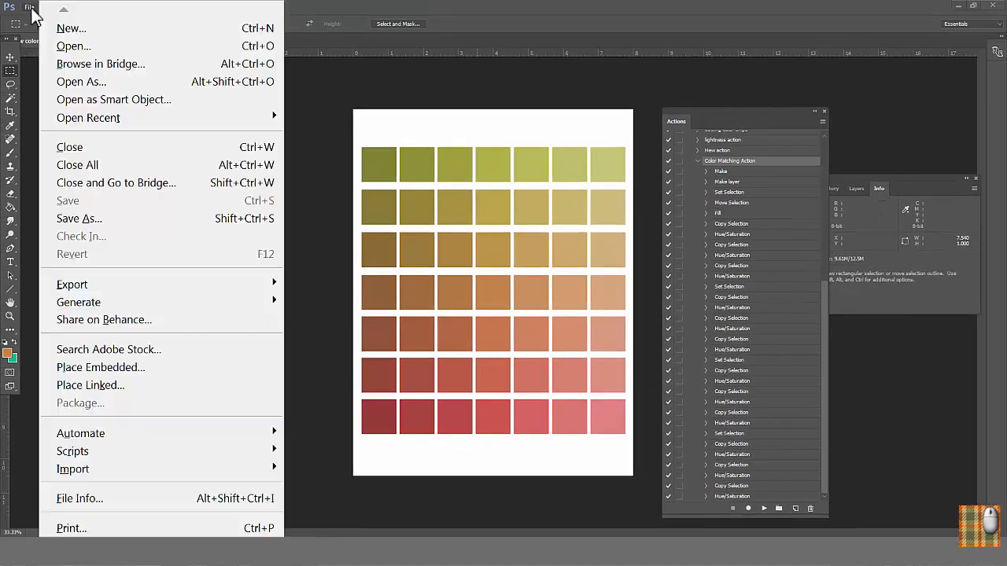
click(79, 218)
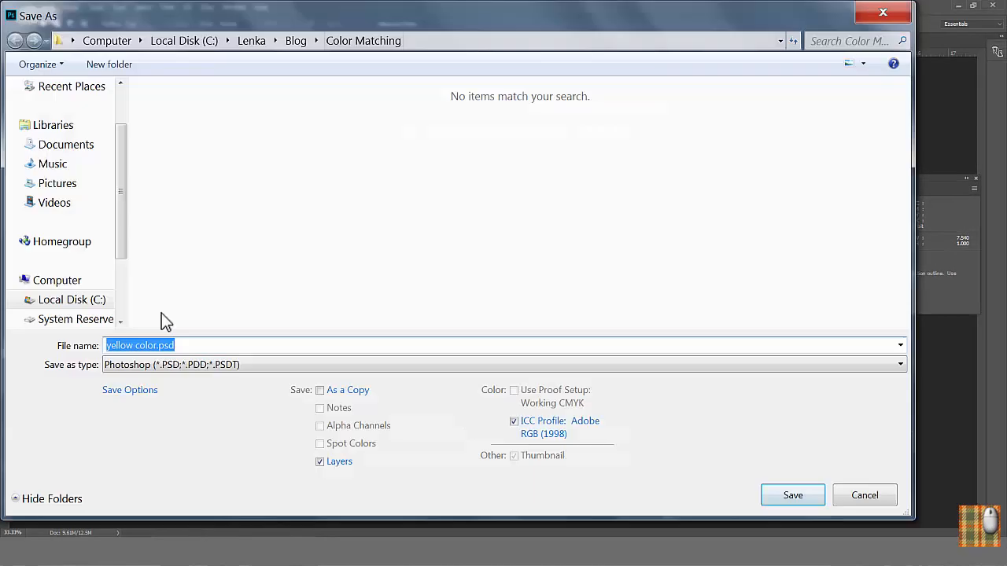
drag(125, 346, 74, 344)
text(cor)
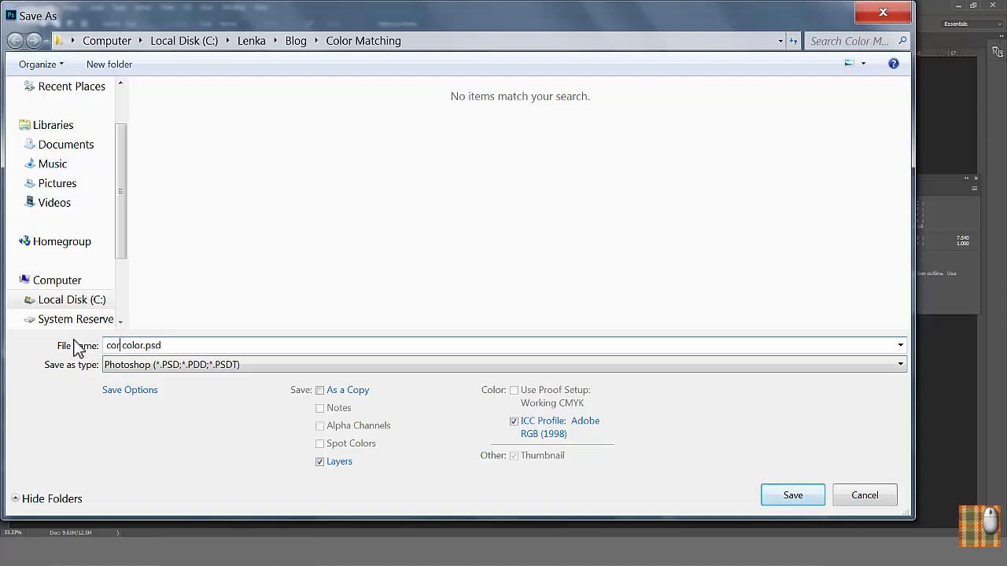
text(al)
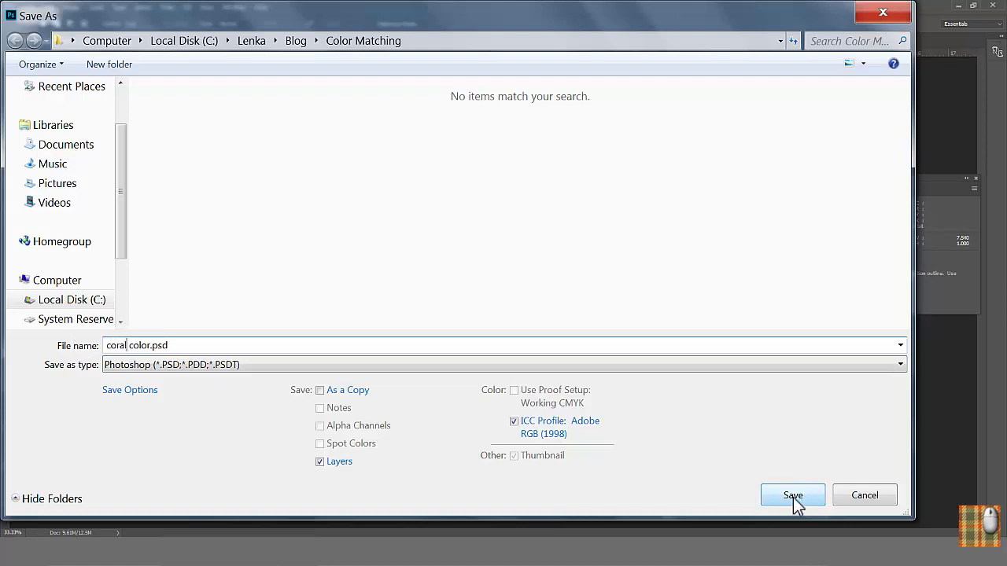
click(793, 496)
Step: Print the coral sheet with Labels enabled in the printing marks so the file name appears on the page
click(29, 7)
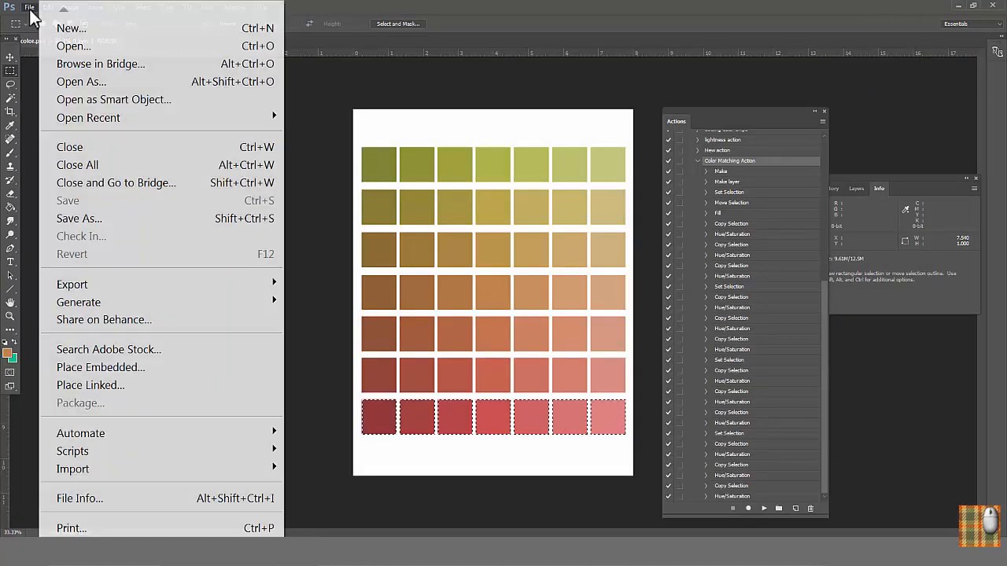
click(71, 529)
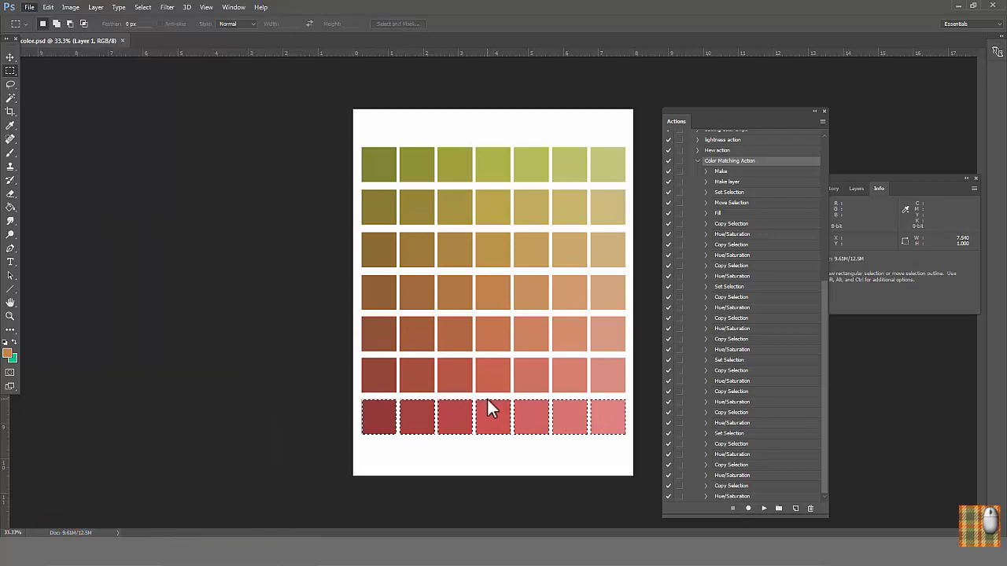
scroll(694, 291, down, 3)
scroll(696, 303, down, 1)
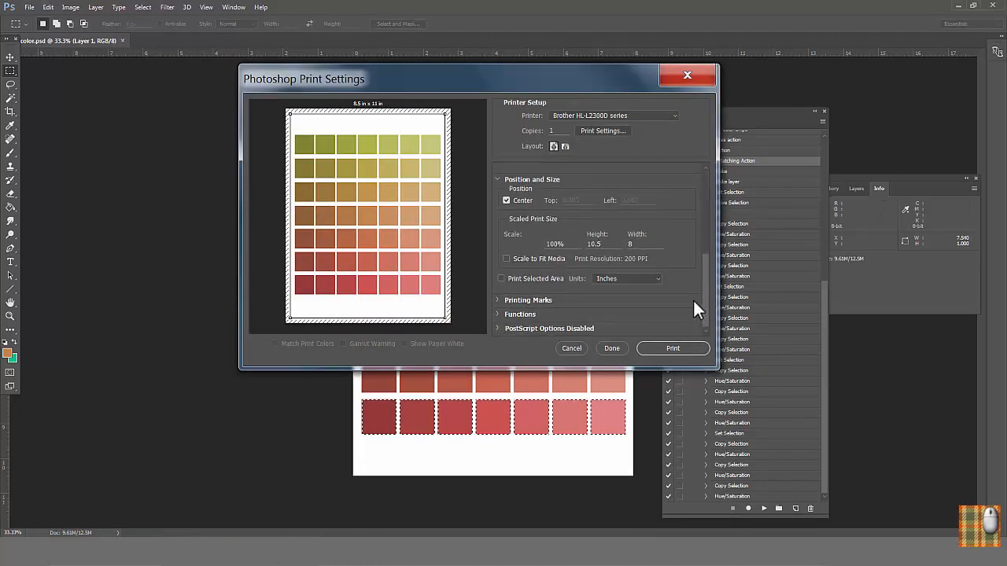
click(535, 301)
click(575, 329)
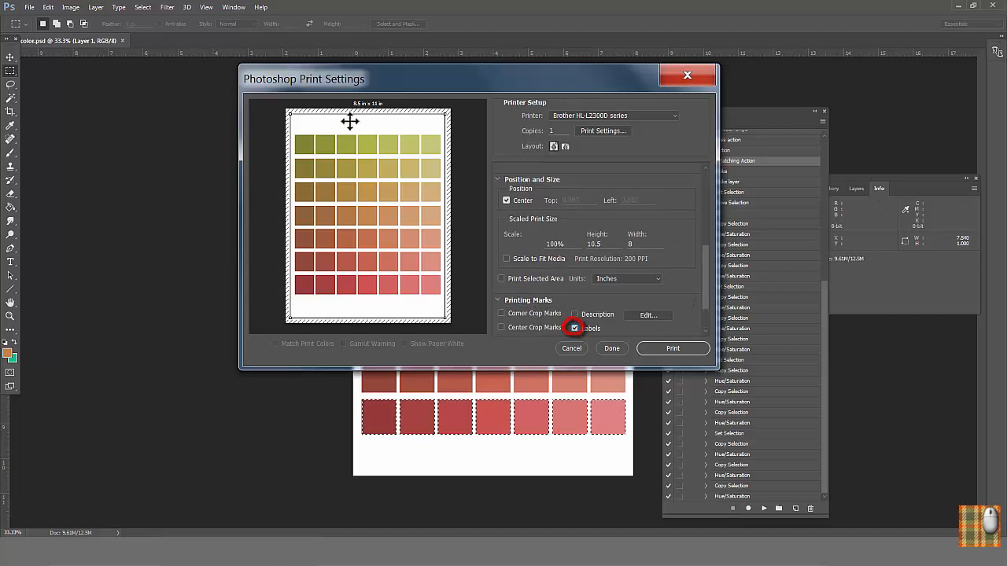
click(665, 348)
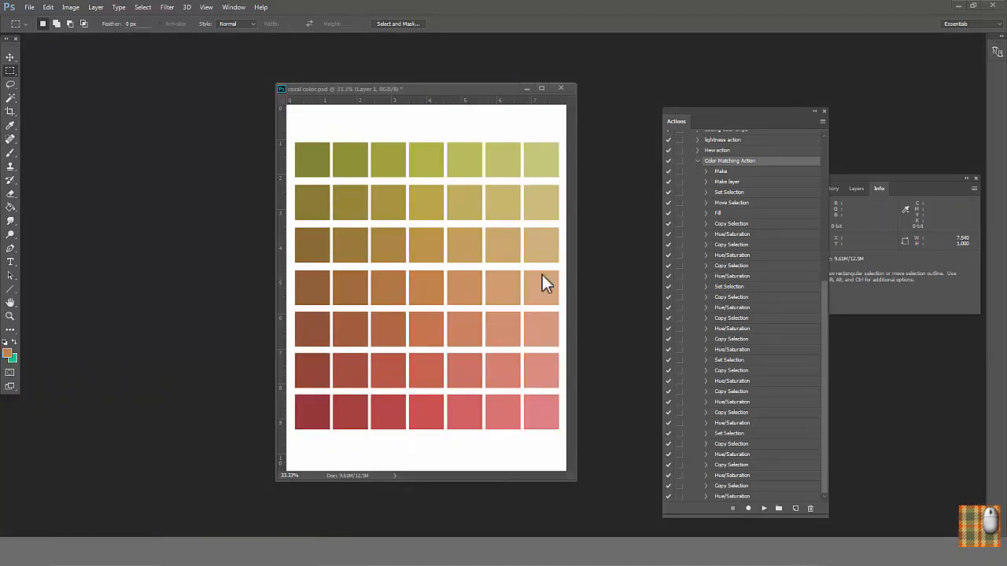
Step: Close the coral sheet without saving changes and set the foreground color to pink a14f89
click(561, 88)
click(524, 212)
click(8, 354)
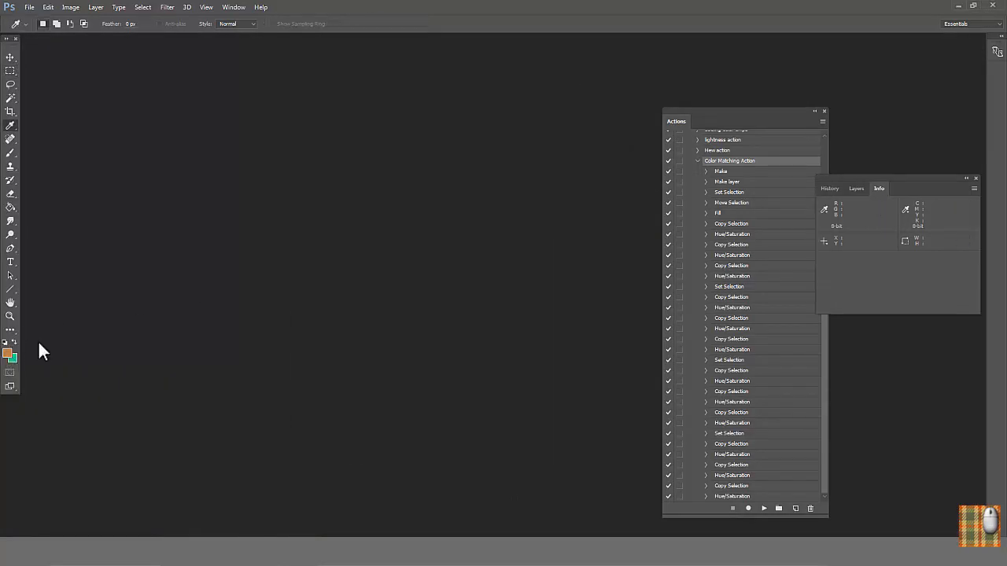
click(397, 301)
drag(349, 302, 321, 331)
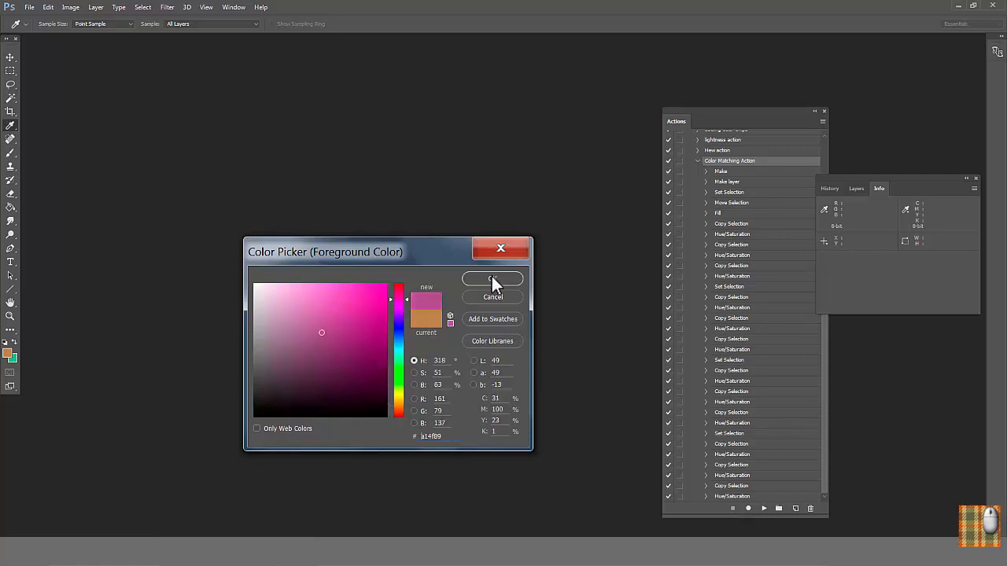
click(491, 277)
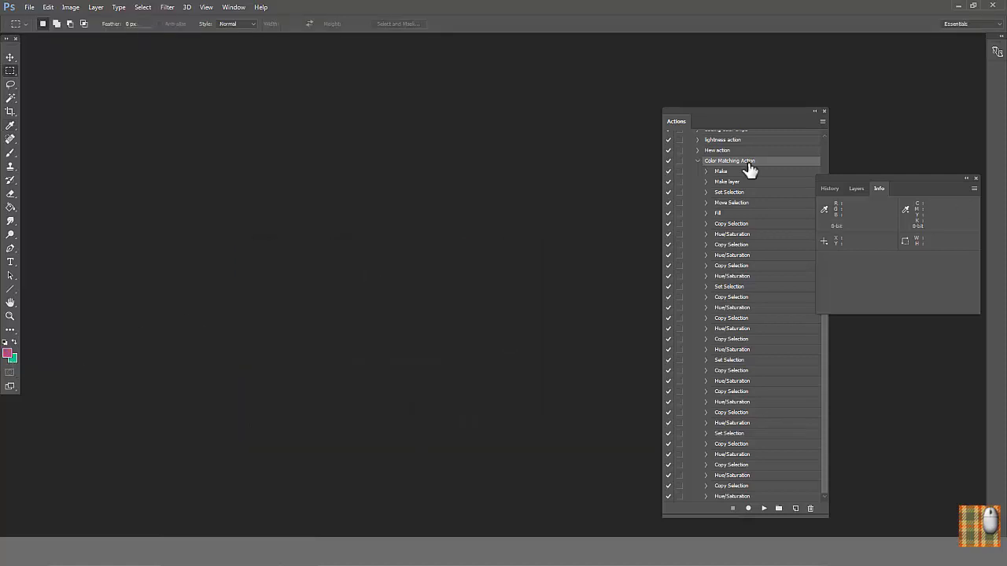
Step: Run Color Matching Action on the pink base color and save the resulting sheet as "pink color.psd" in the Color Matching folder
click(764, 509)
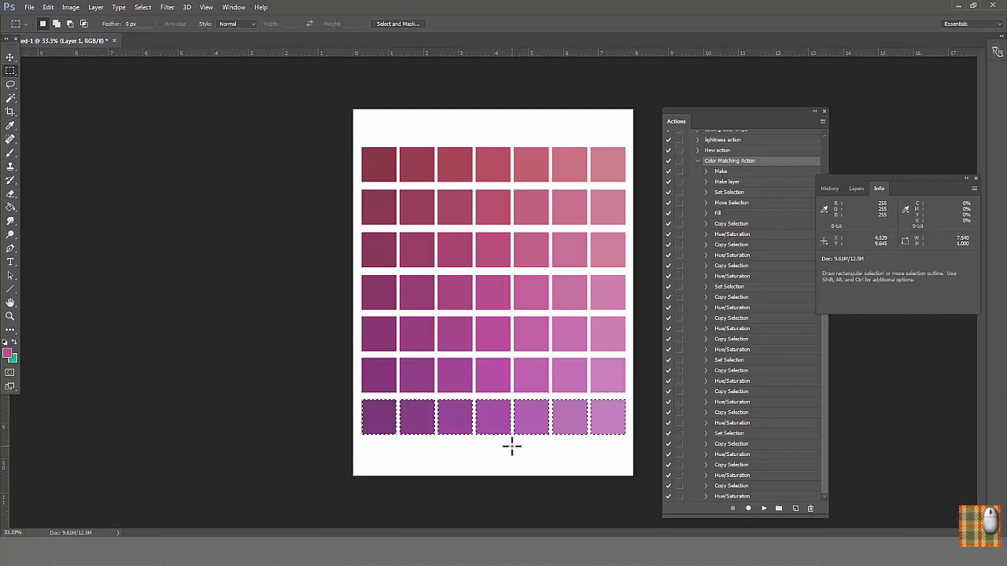
click(29, 7)
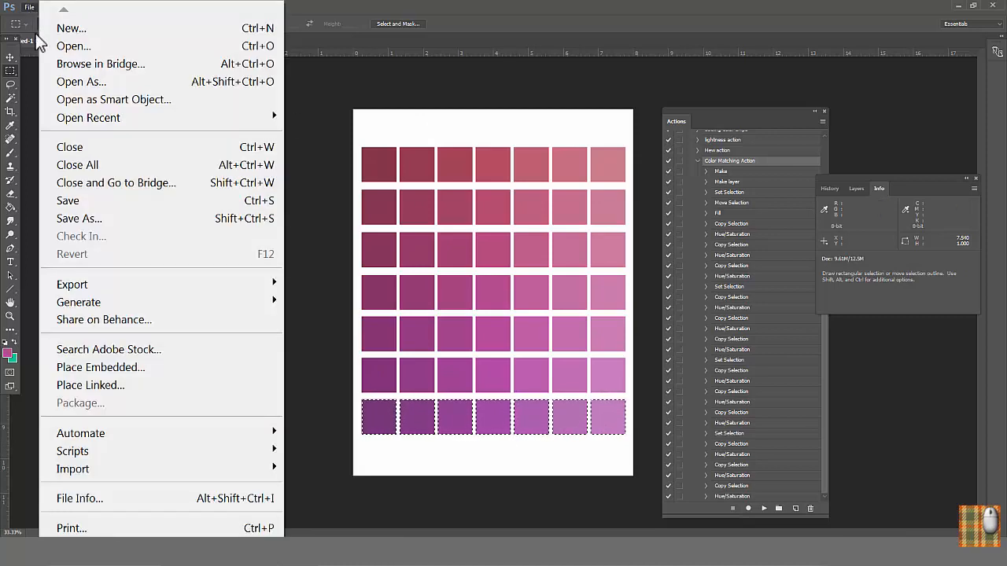
click(93, 220)
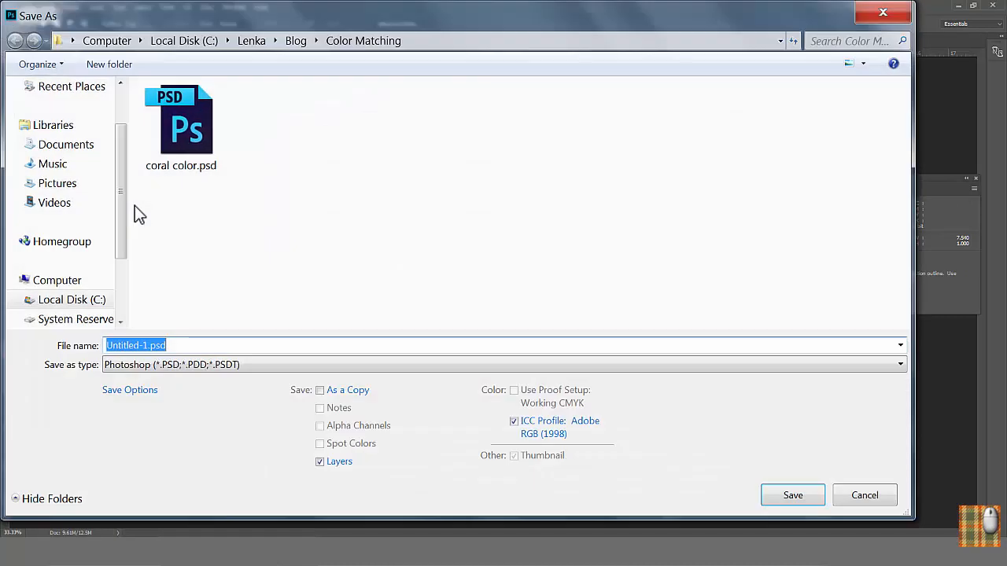
click(179, 124)
double_click(116, 345)
text(pink color)
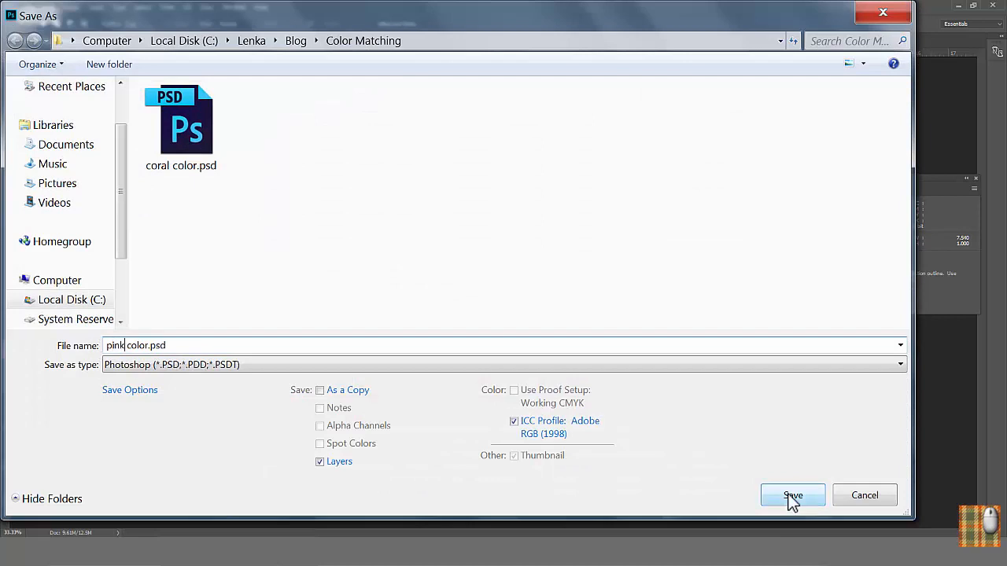
click(789, 498)
Step: Print the pink color sheet
click(29, 8)
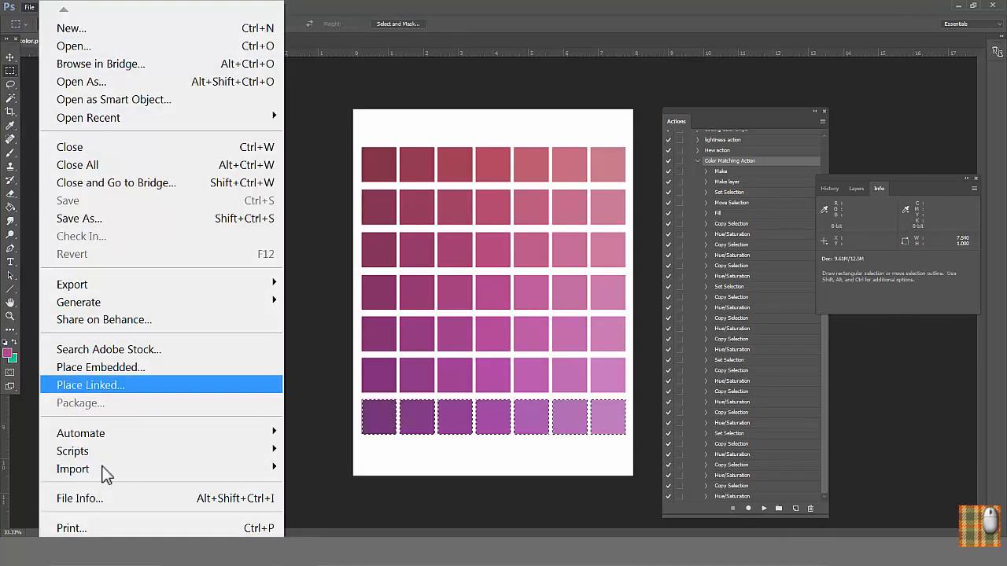
click(83, 528)
click(666, 347)
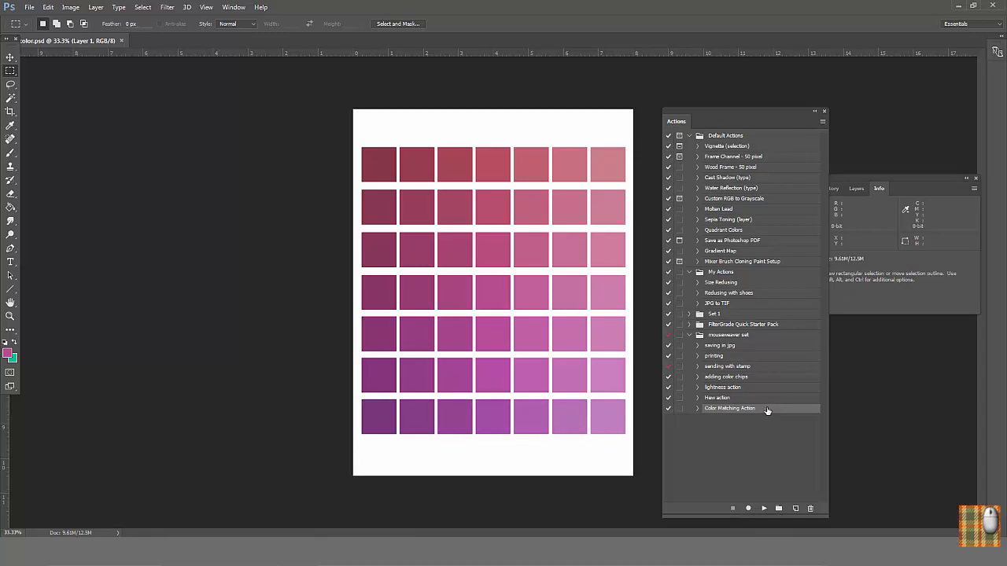
Step: Duplicate Color Matching Action and set the lightness of the copy's first Hue/Saturation step to 20
drag(766, 409, 795, 510)
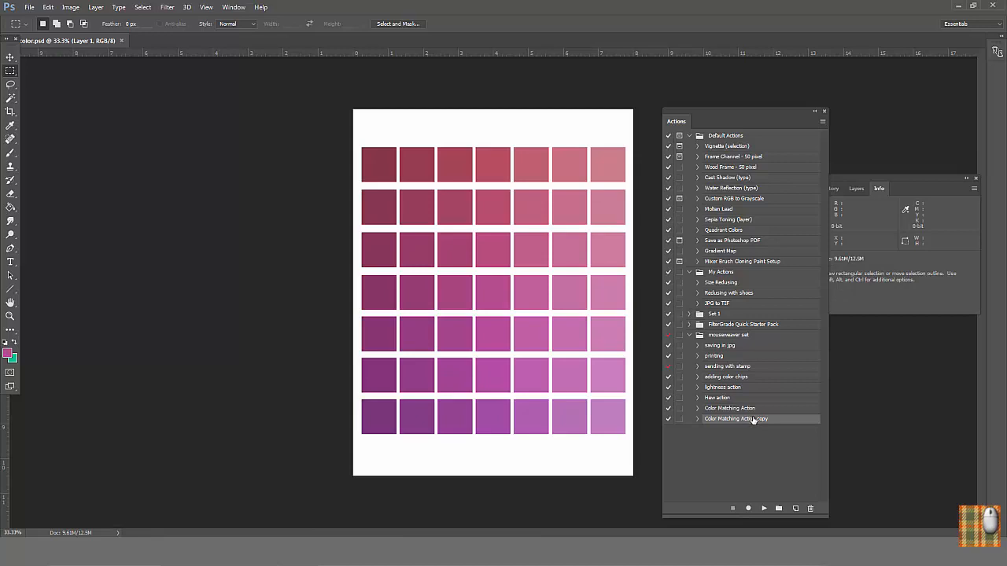
click(697, 420)
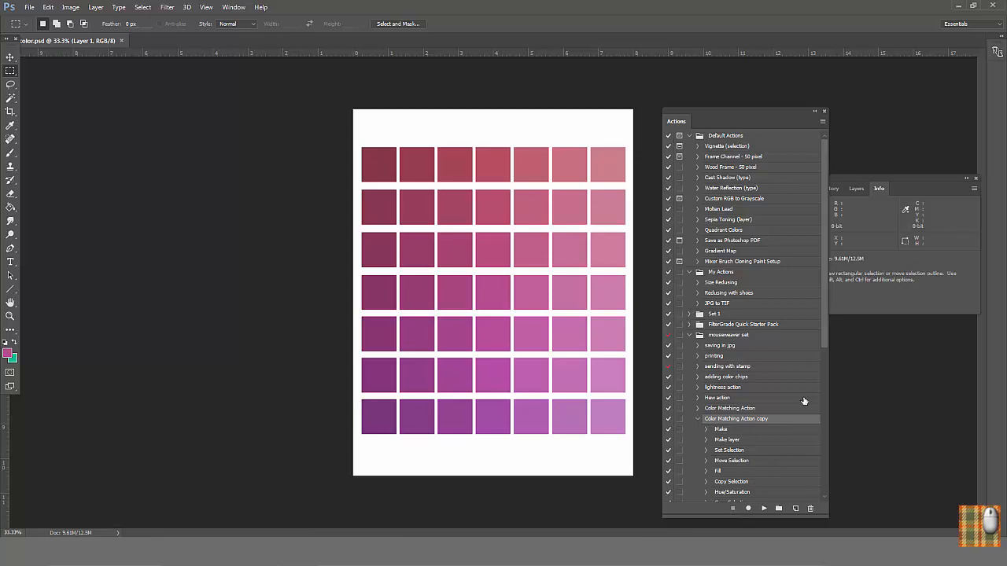
scroll(805, 401, down, 2)
double_click(731, 448)
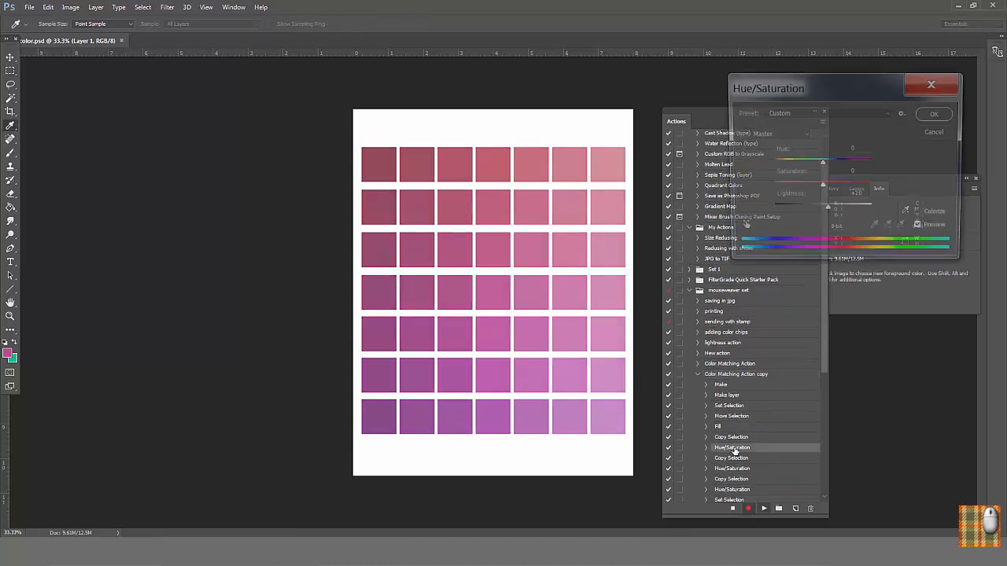
drag(856, 211, 831, 211)
click(938, 112)
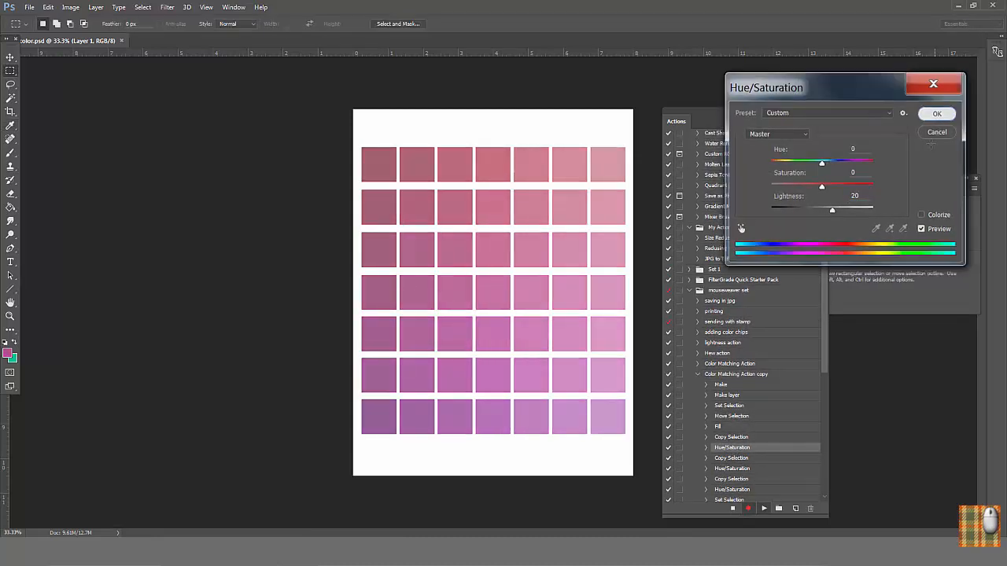
Step: Increase the lightness of the second and third Hue/Saturation steps in Color Matching Action copy
scroll(743, 331, down, 10)
click(734, 257)
double_click(734, 257)
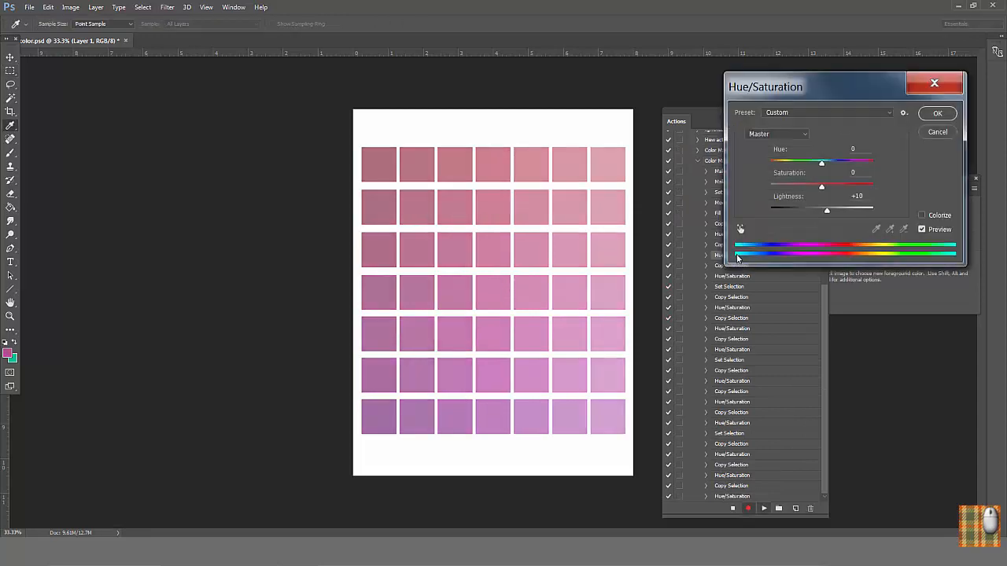
click(938, 112)
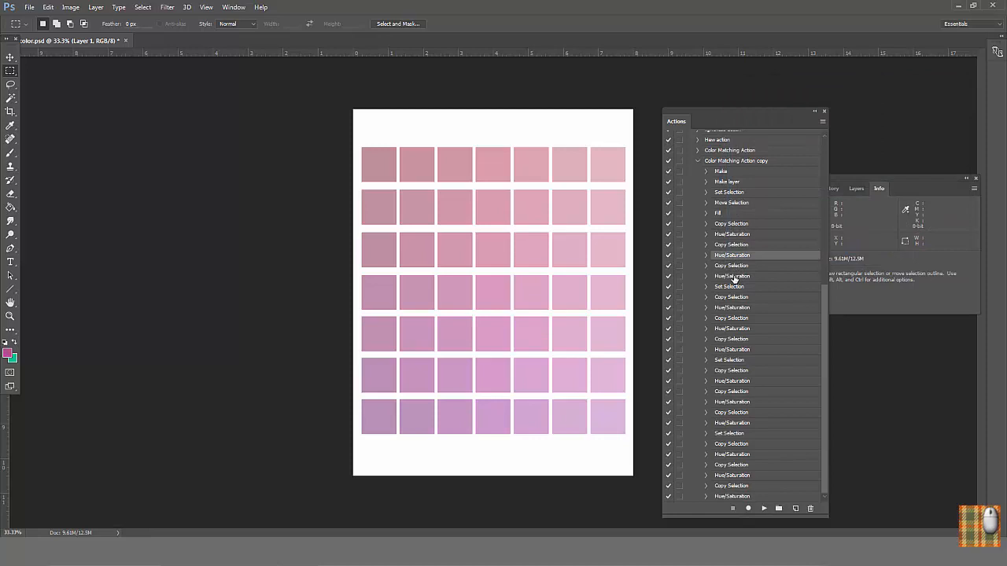
double_click(733, 277)
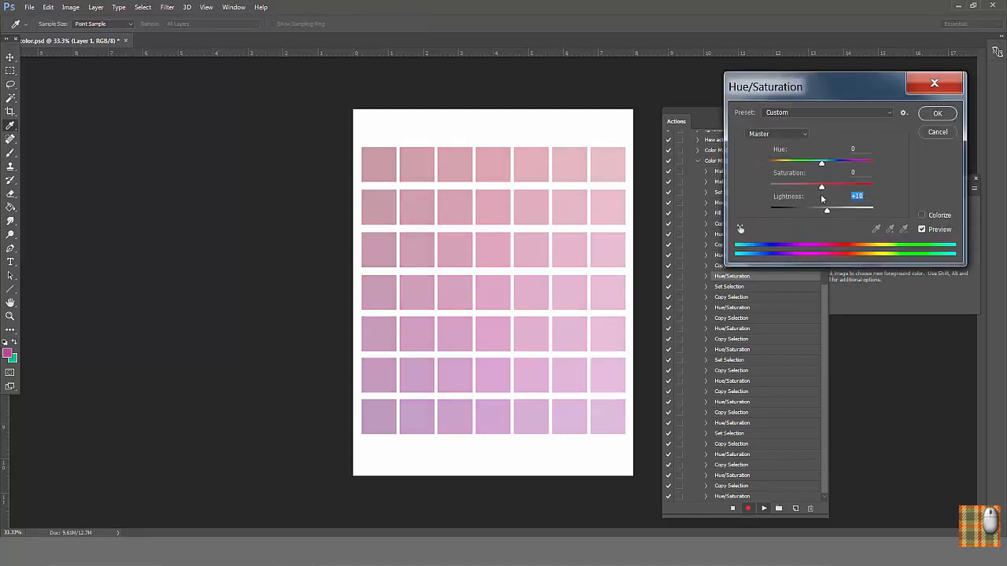
click(938, 113)
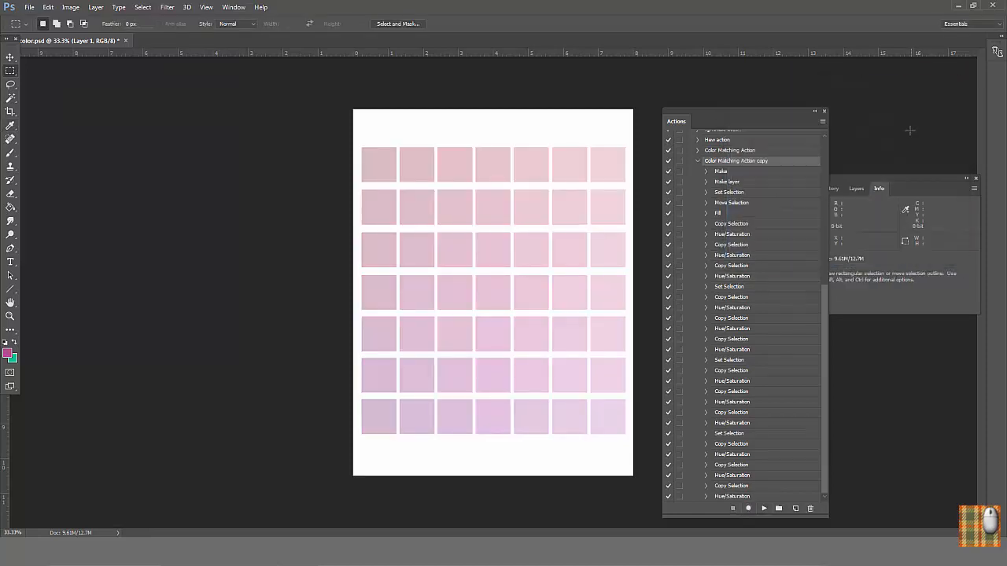
Step: Close the altered pink sheet without saving changes and pick a dark purple foreground color
click(126, 41)
click(528, 209)
click(8, 353)
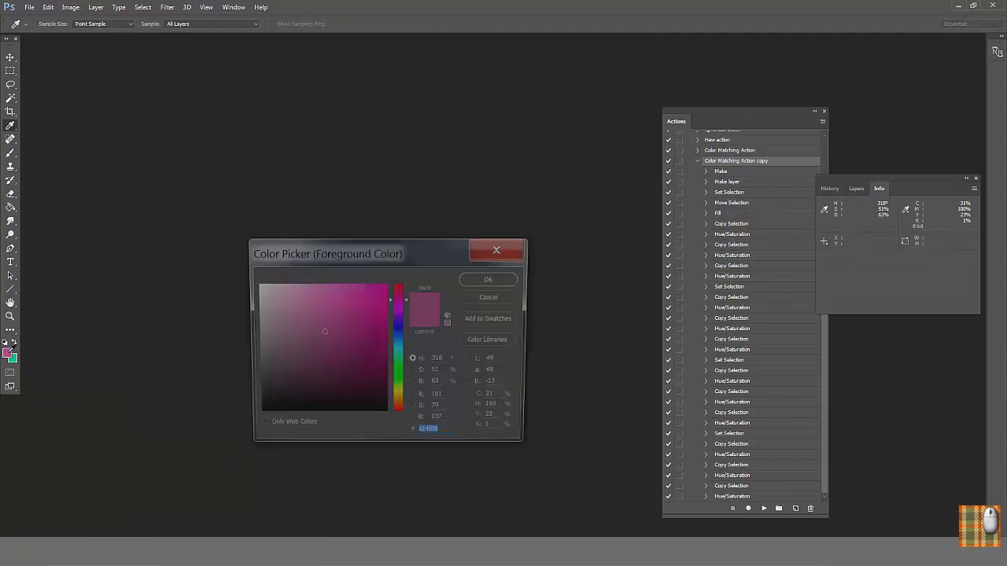
click(399, 321)
click(337, 344)
click(495, 279)
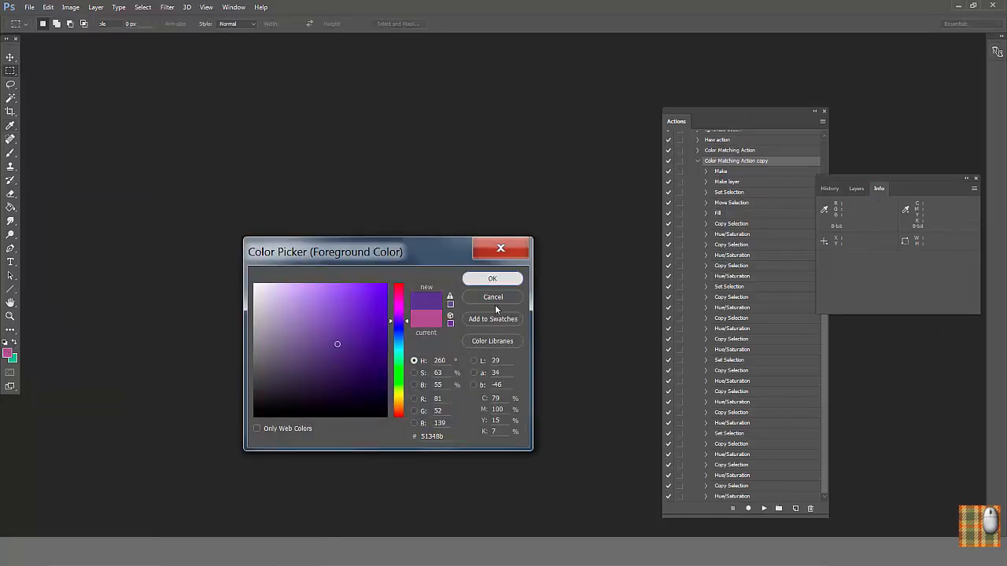
Step: Run Color Matching Action copy on the purple base color and duplicate its last Copy Selection step
click(763, 509)
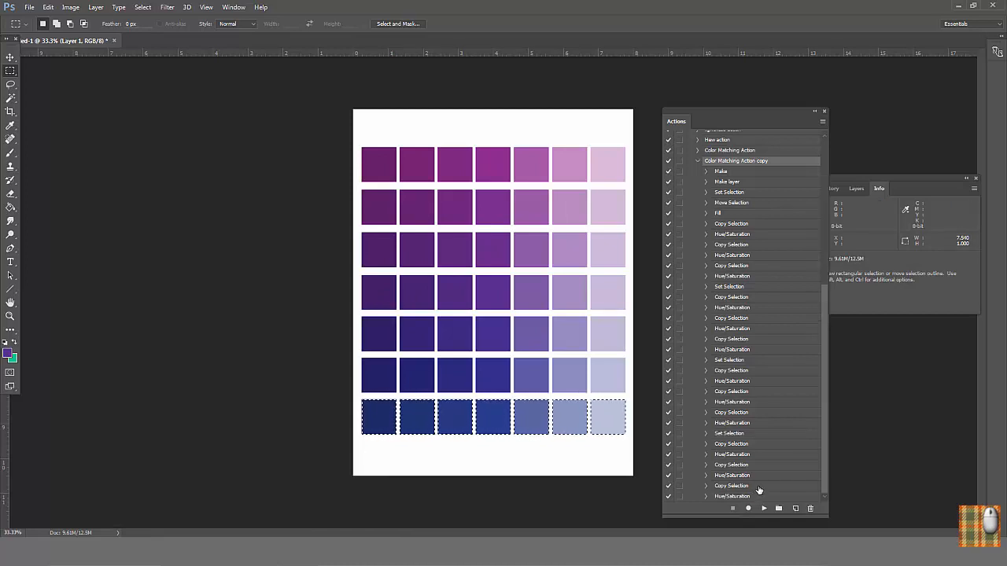
drag(763, 488, 772, 498)
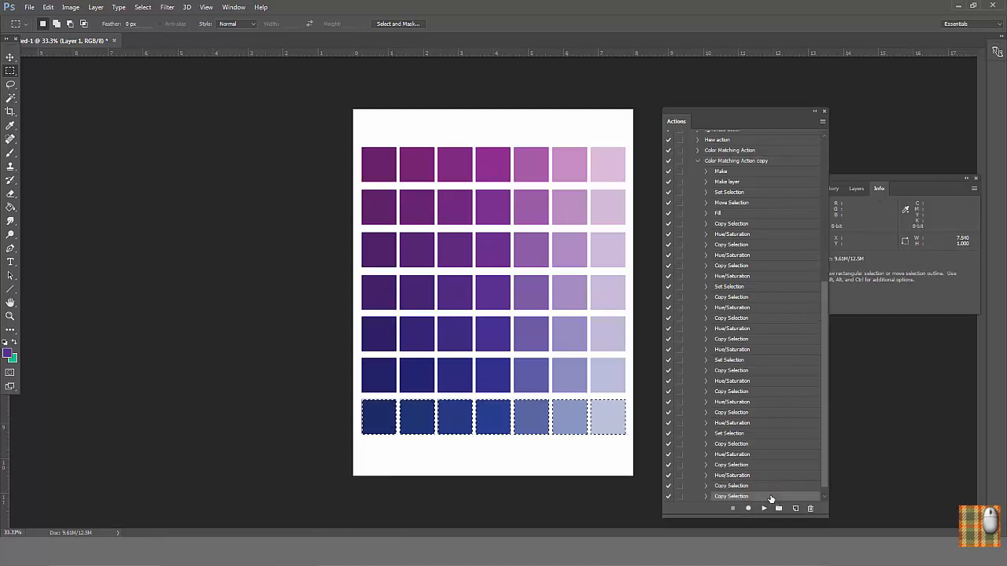